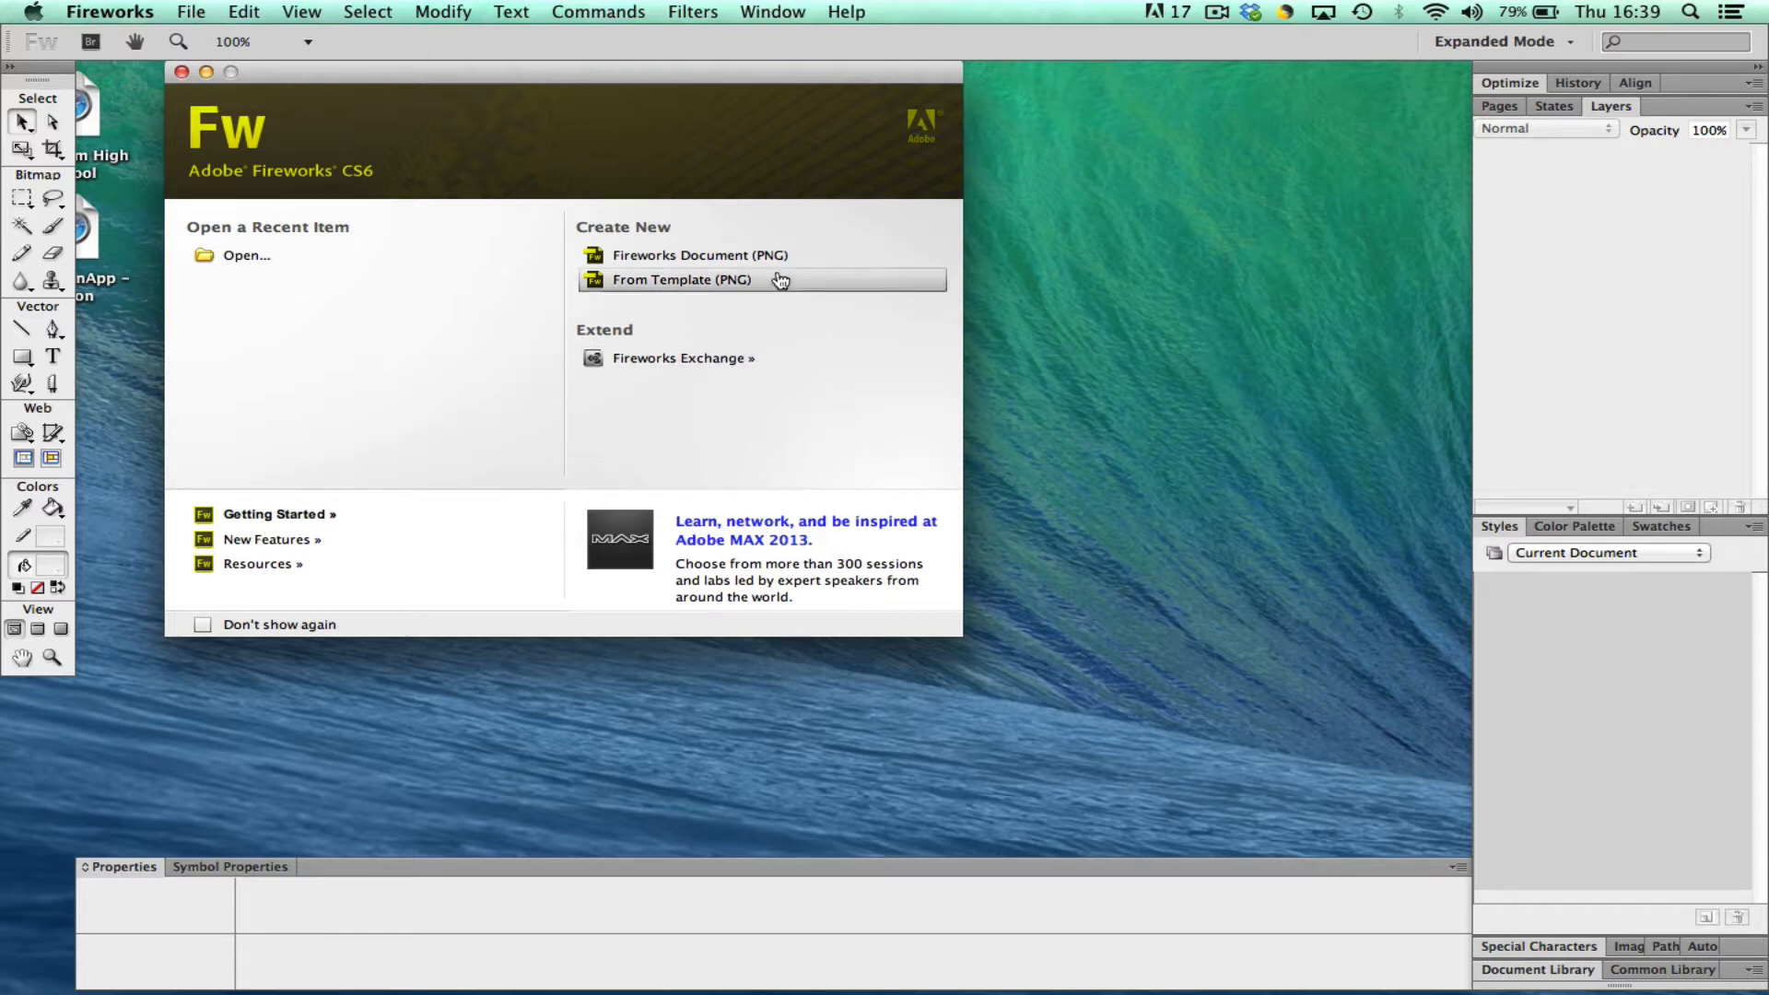
Create a new Fireworks PNG document 150 pixels wide and 100 pixels high with a transparent canvas
click(710, 262)
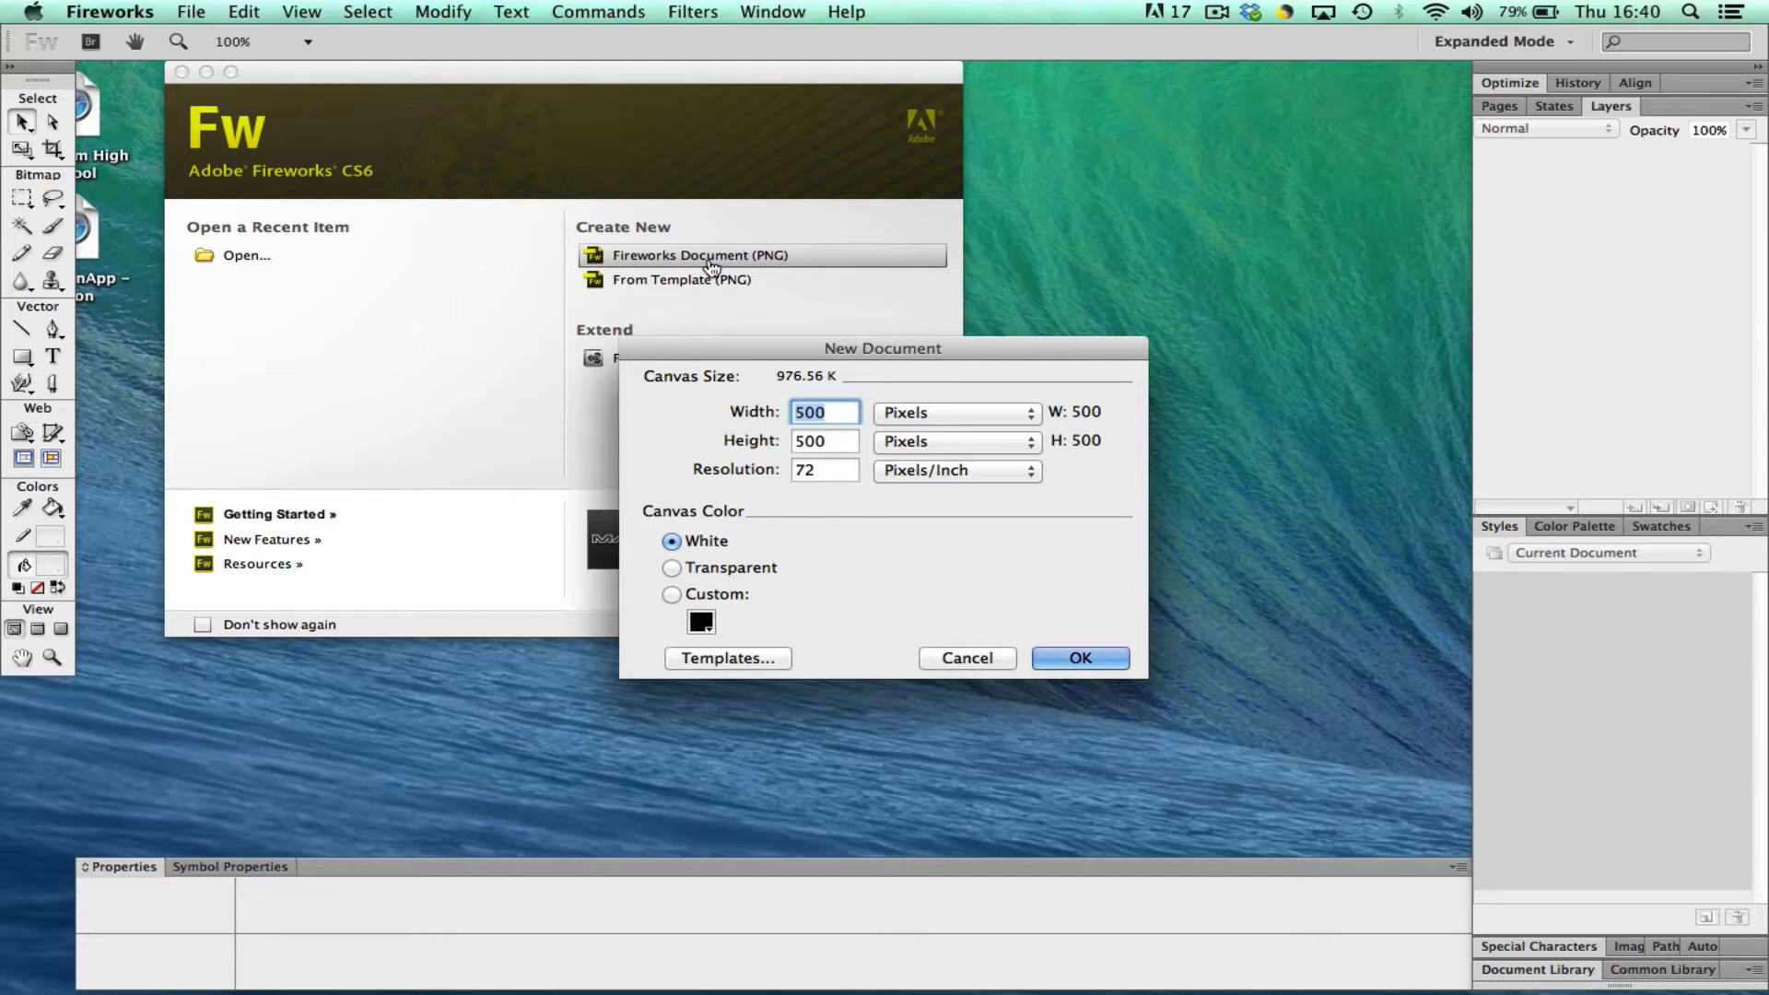
text(150)
key(Tab)
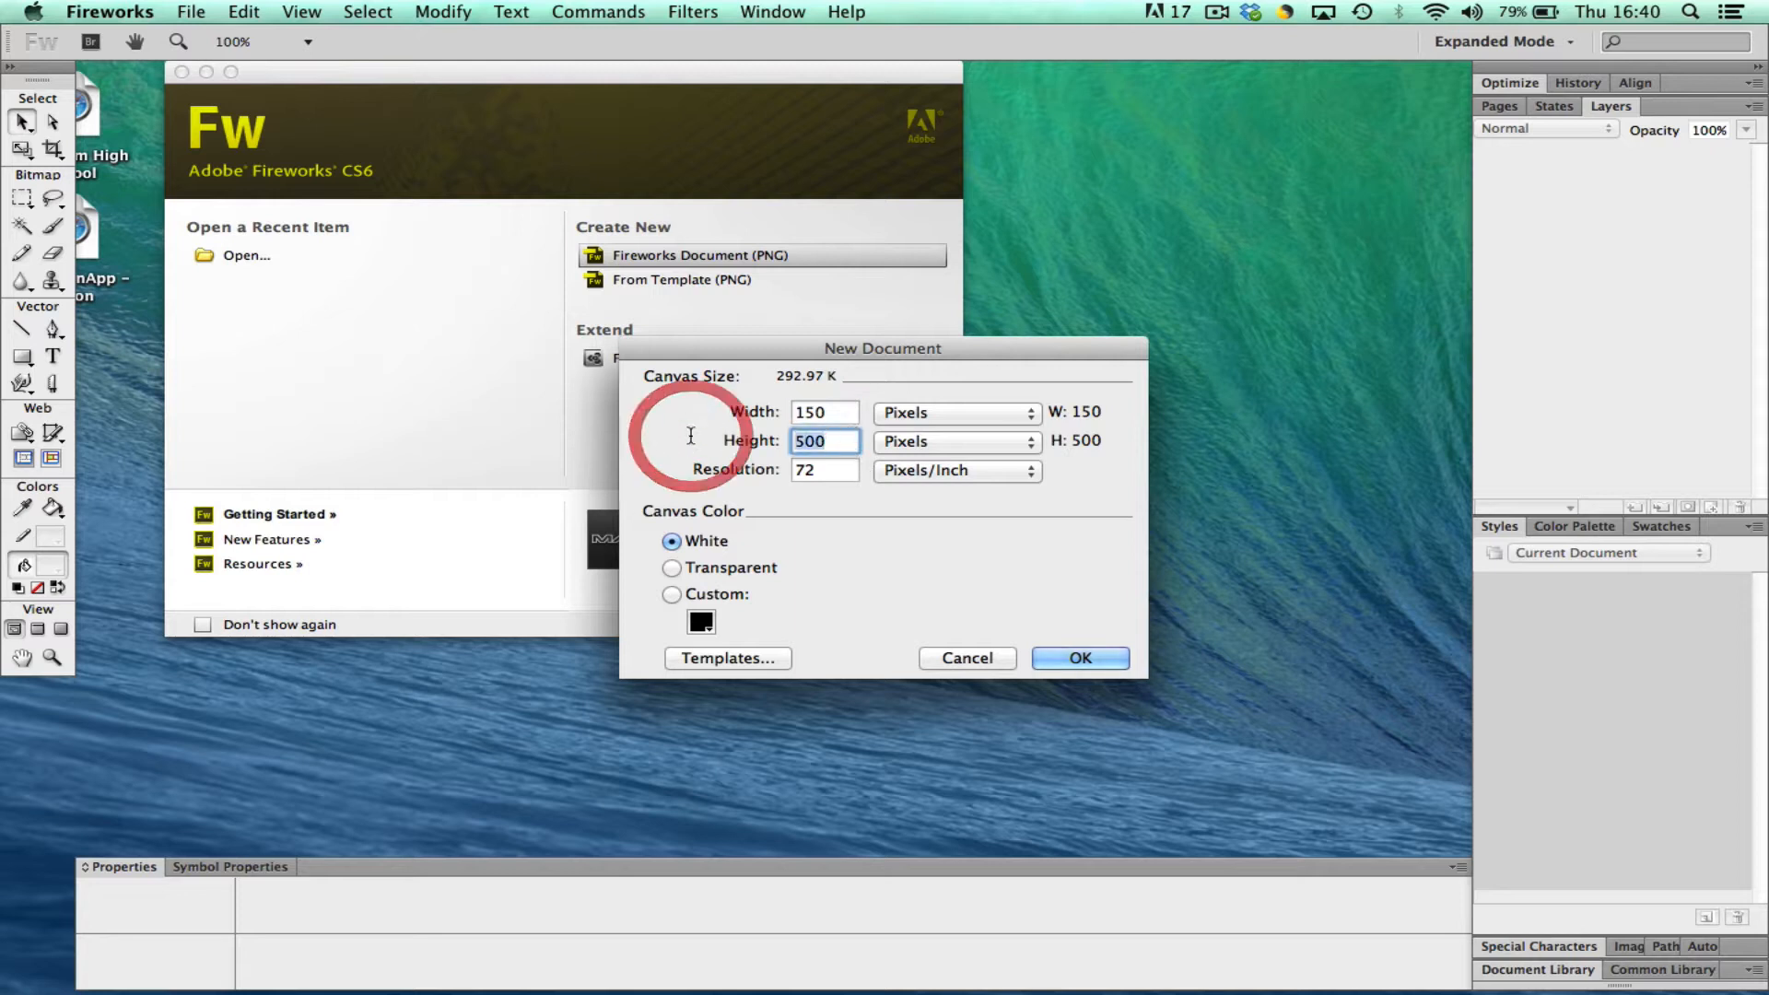
text(100)
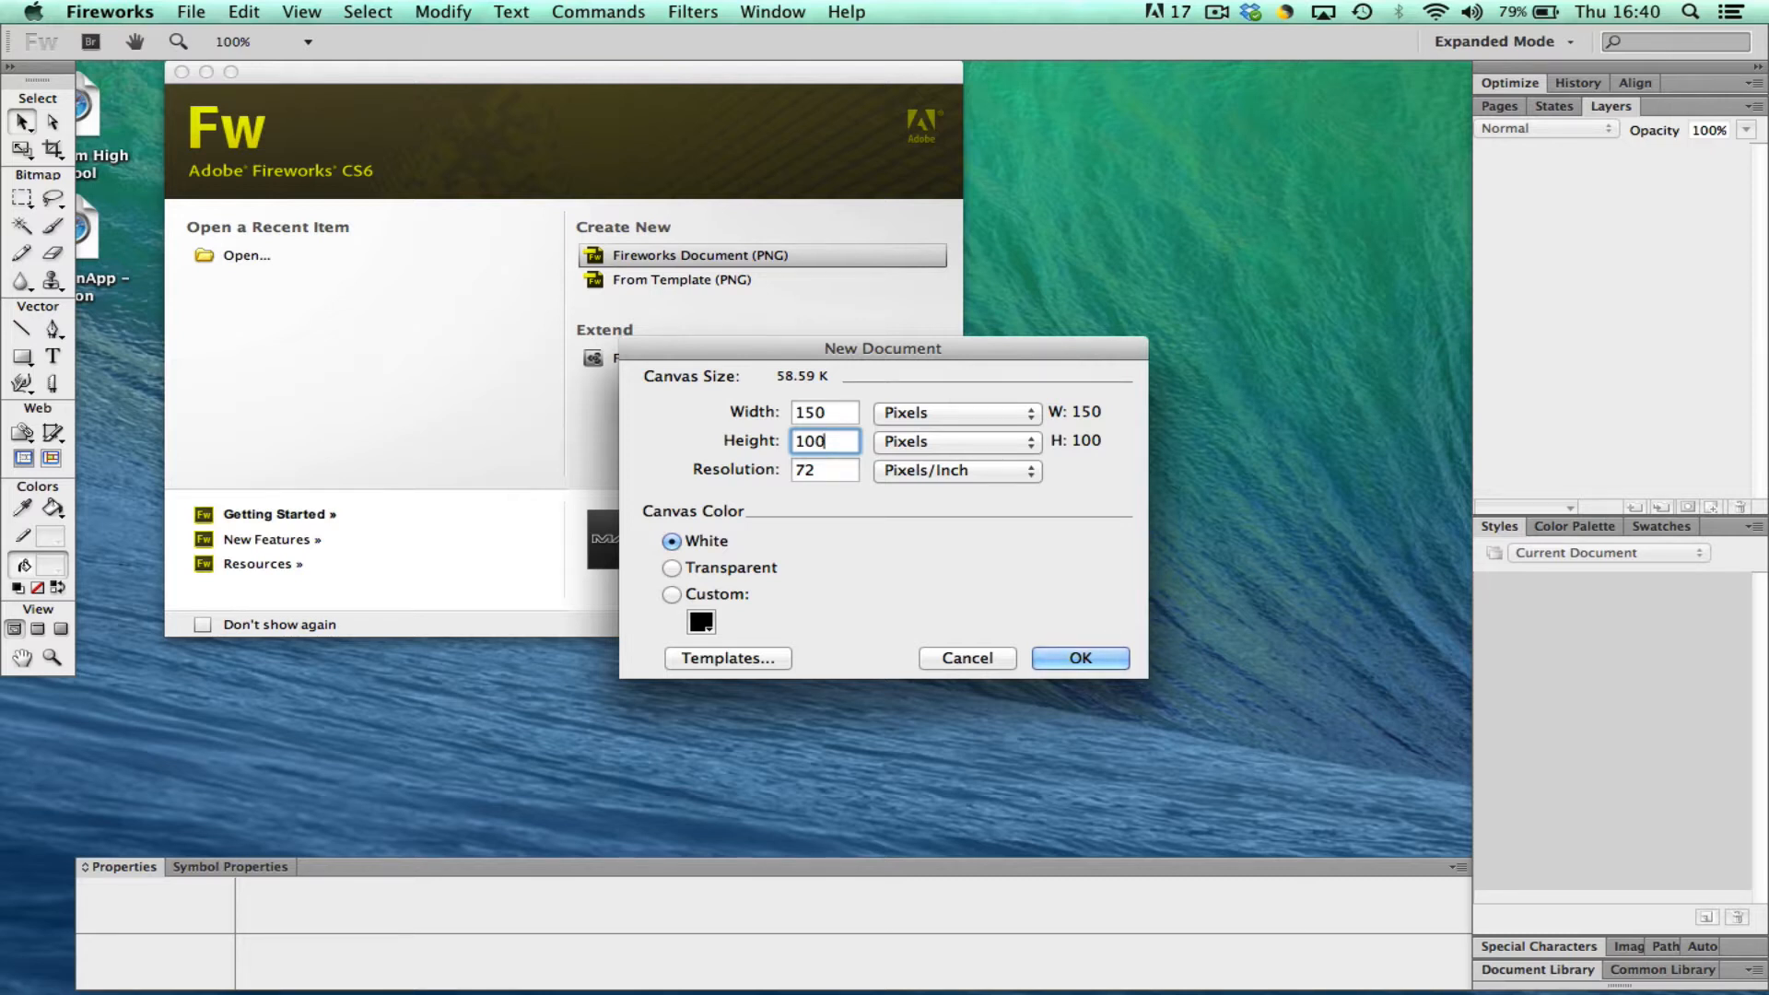
click(731, 569)
click(691, 595)
click(702, 623)
click(708, 628)
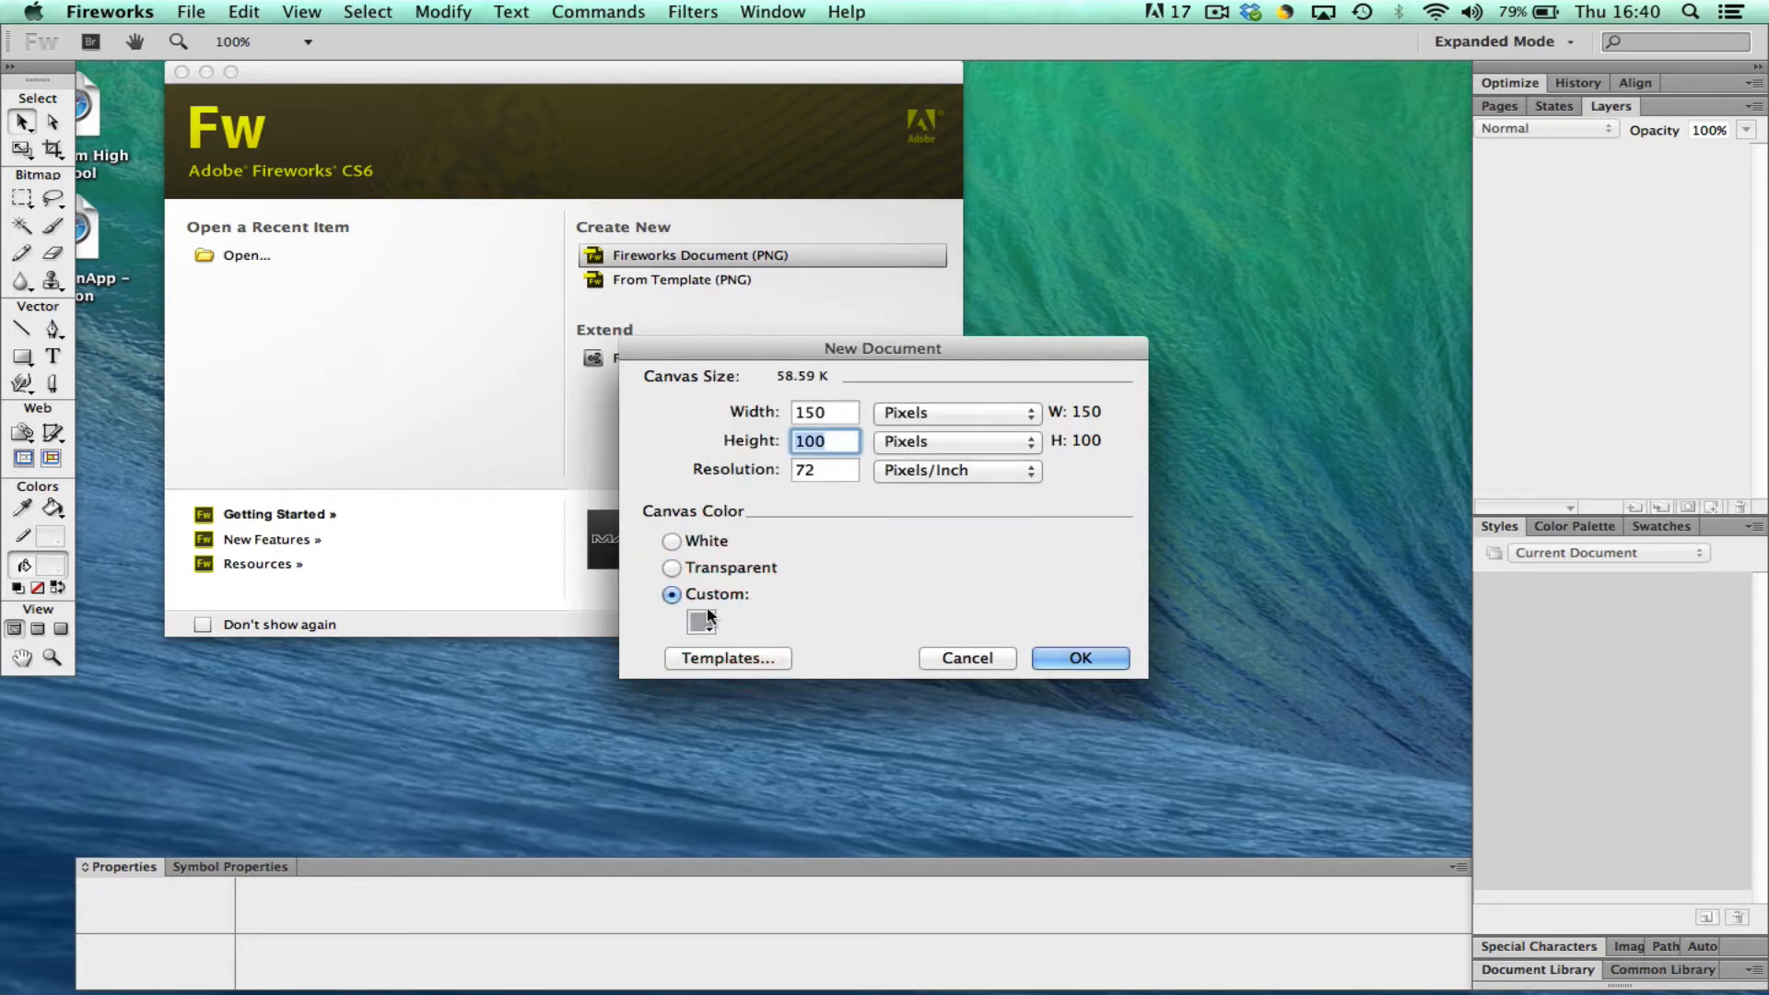
click(728, 572)
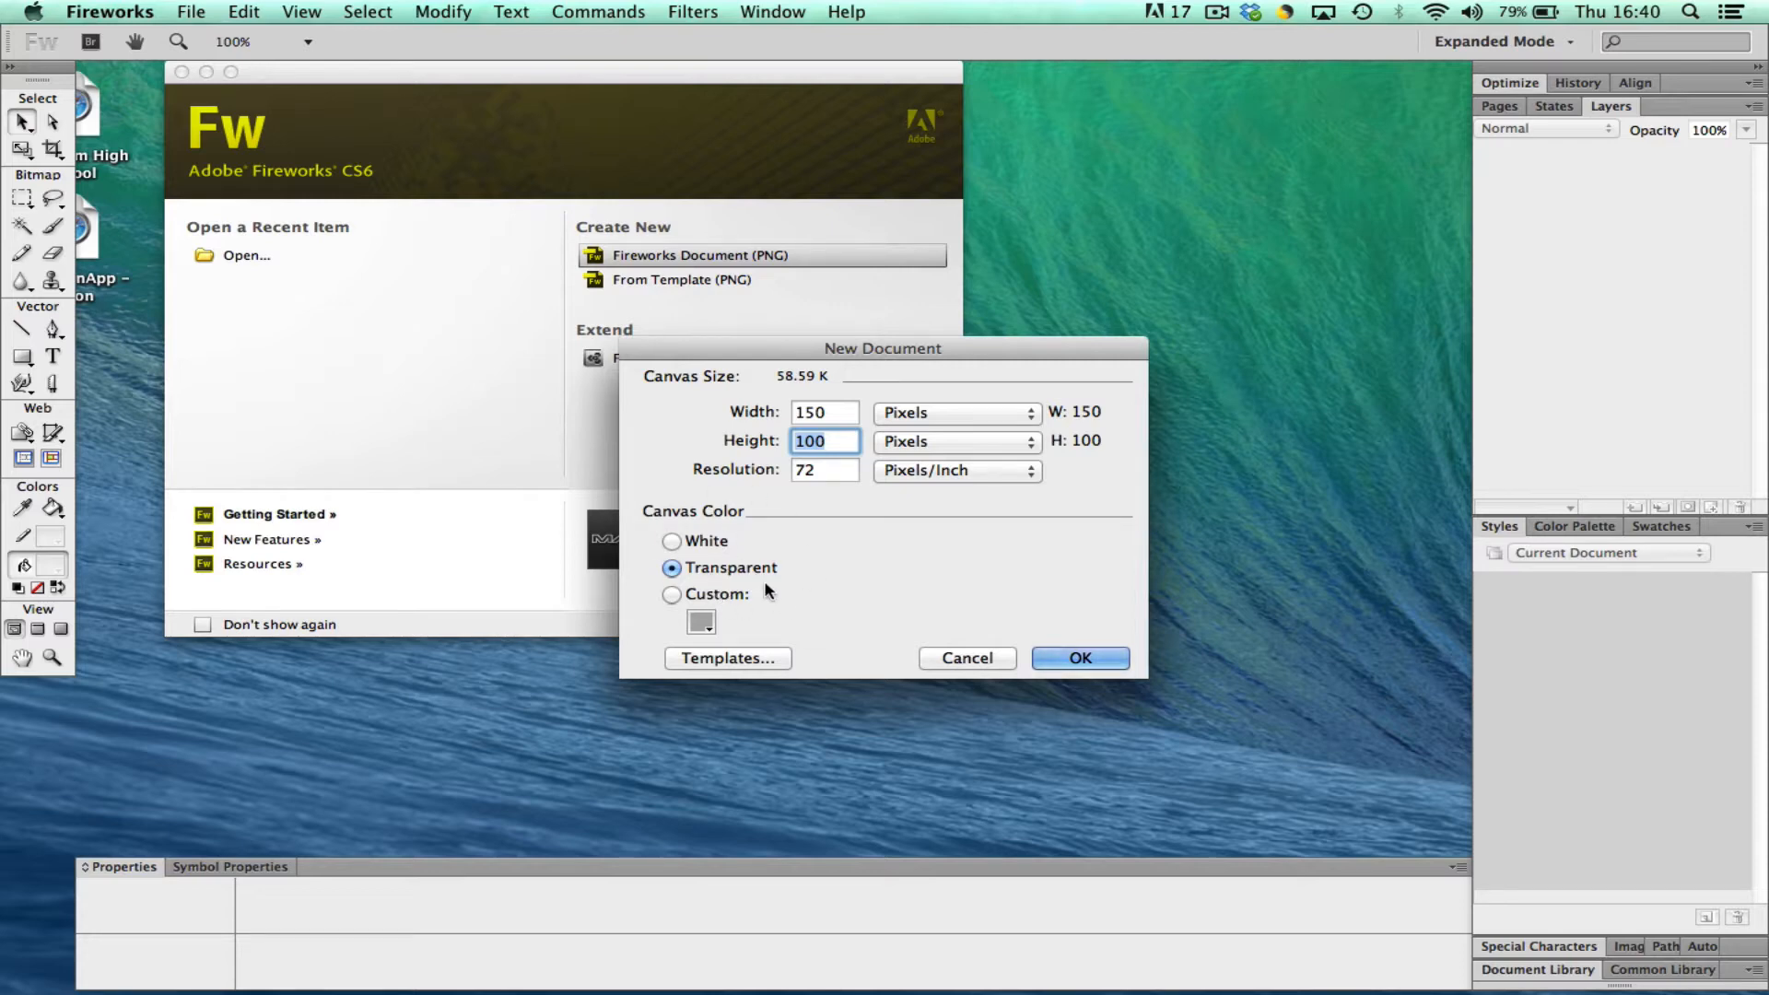
click(1076, 657)
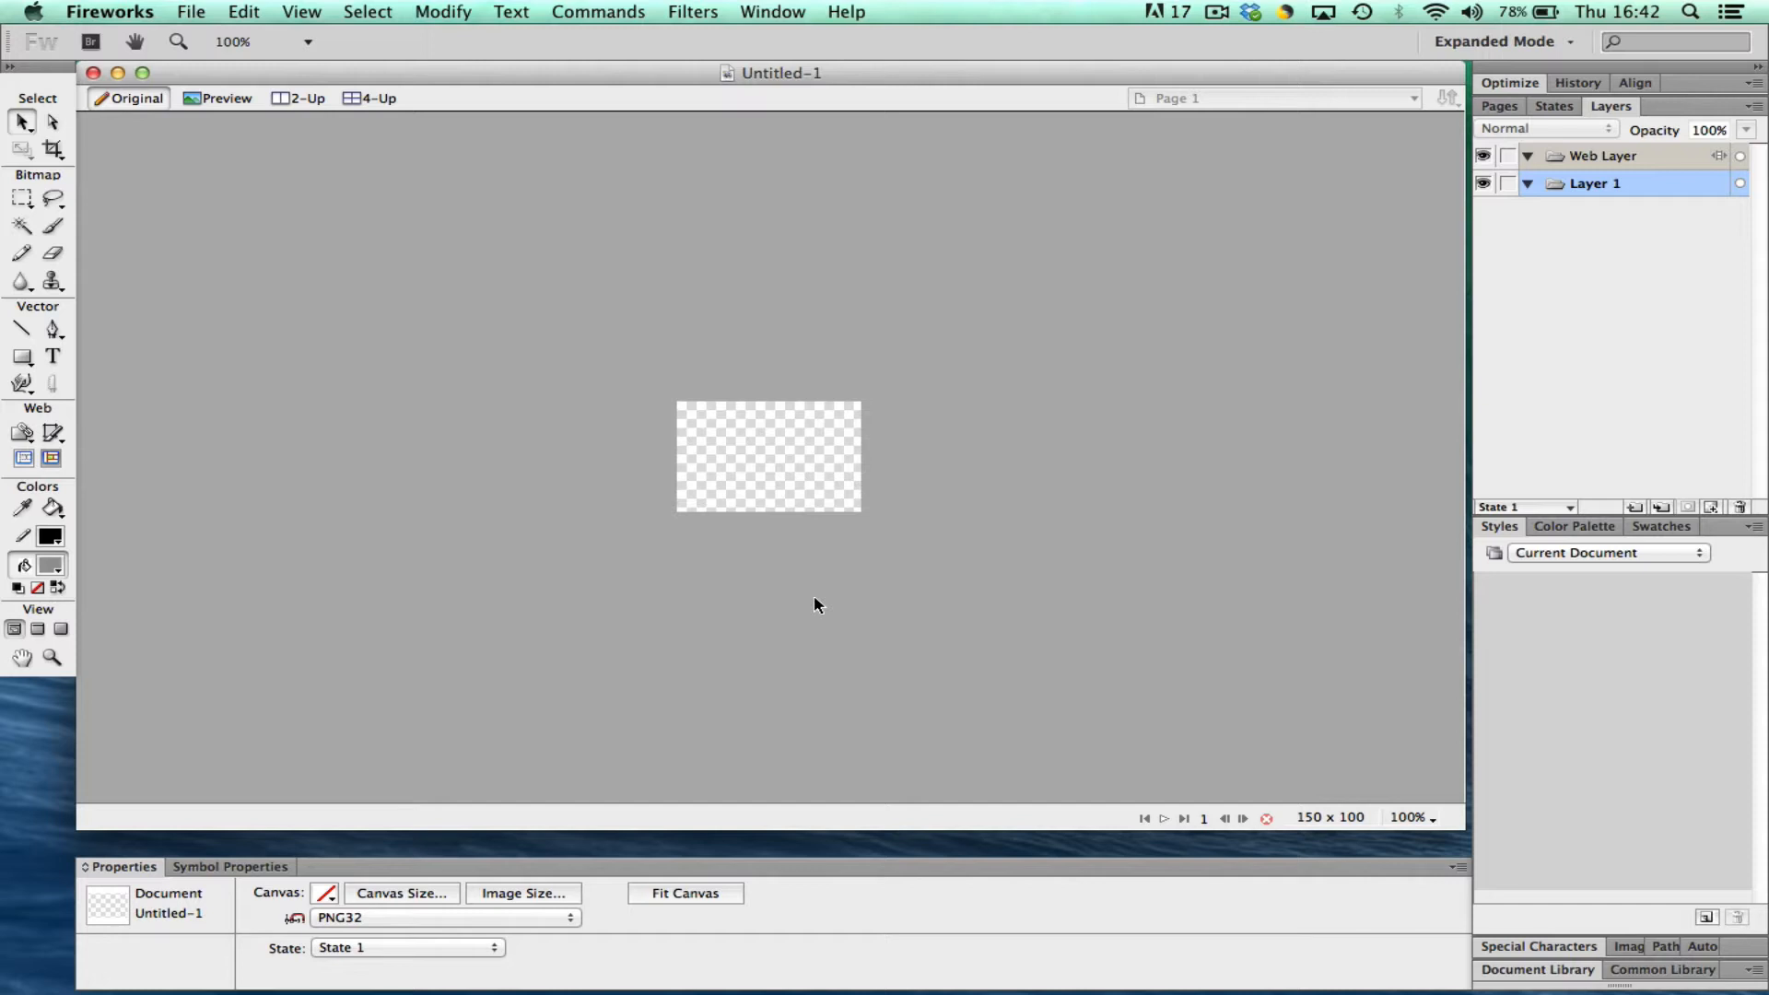
Add the text "Home" to the canvas and move it to about X 58, Y 32, centred horizontally
click(52, 357)
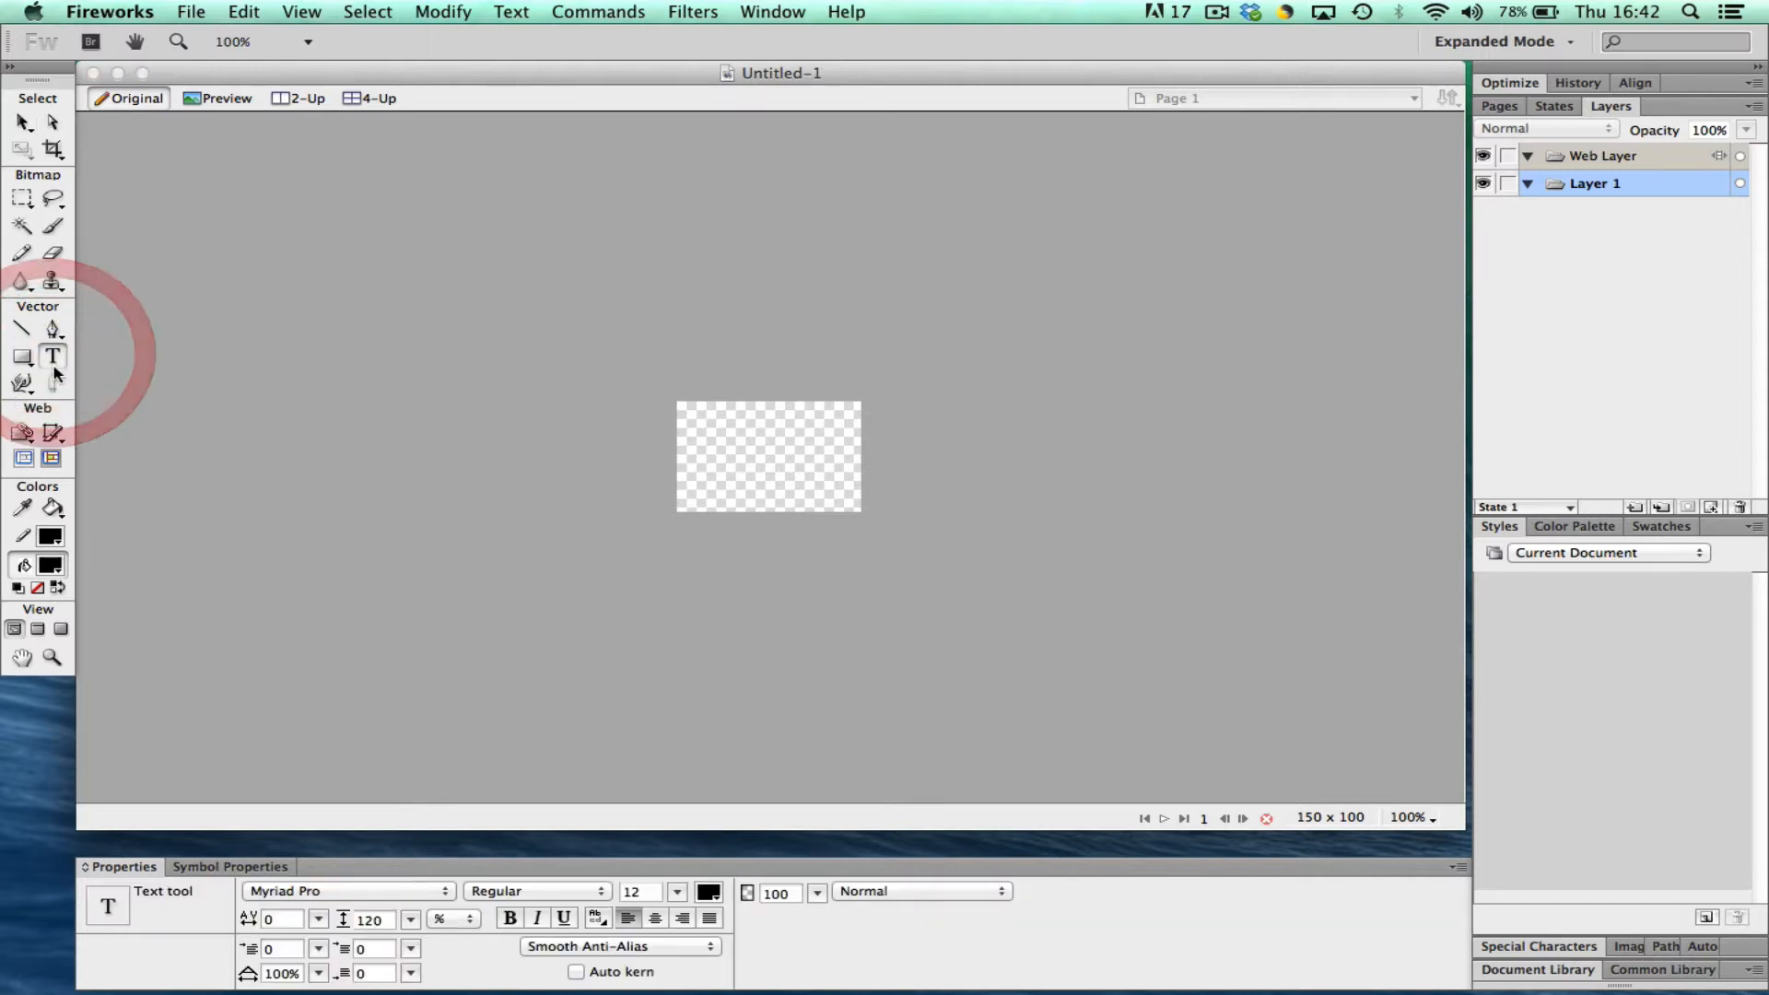
click(706, 449)
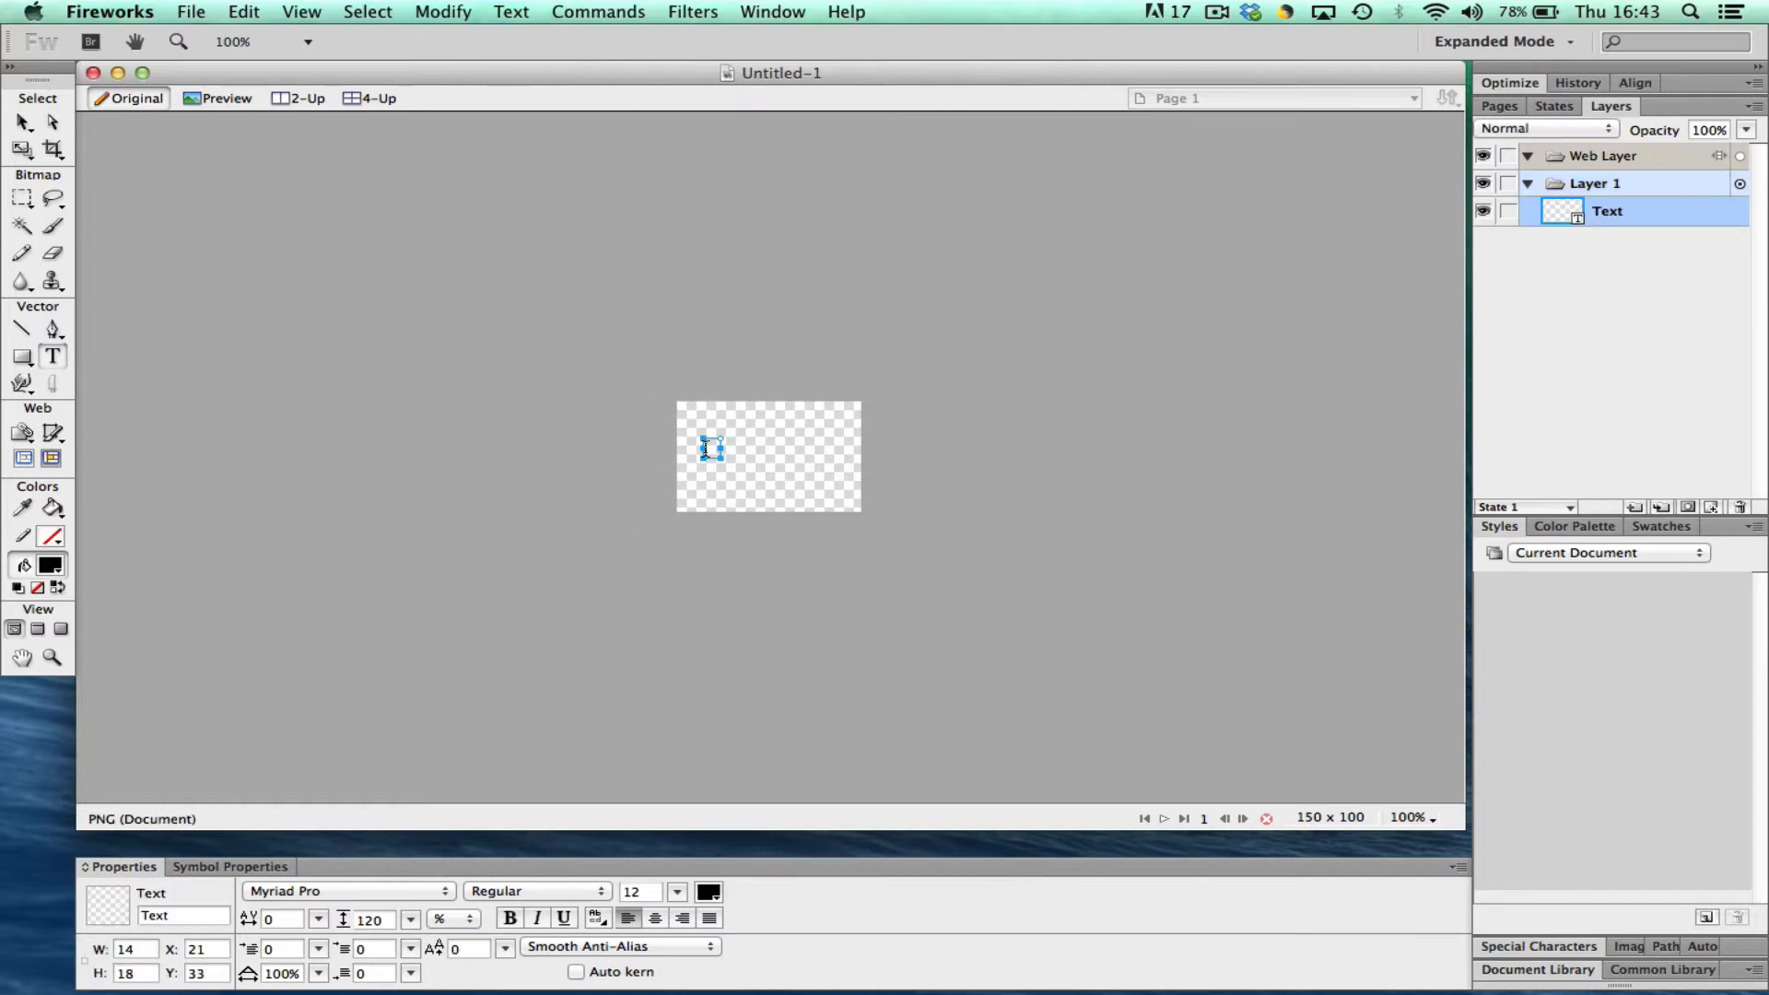
text(Home)
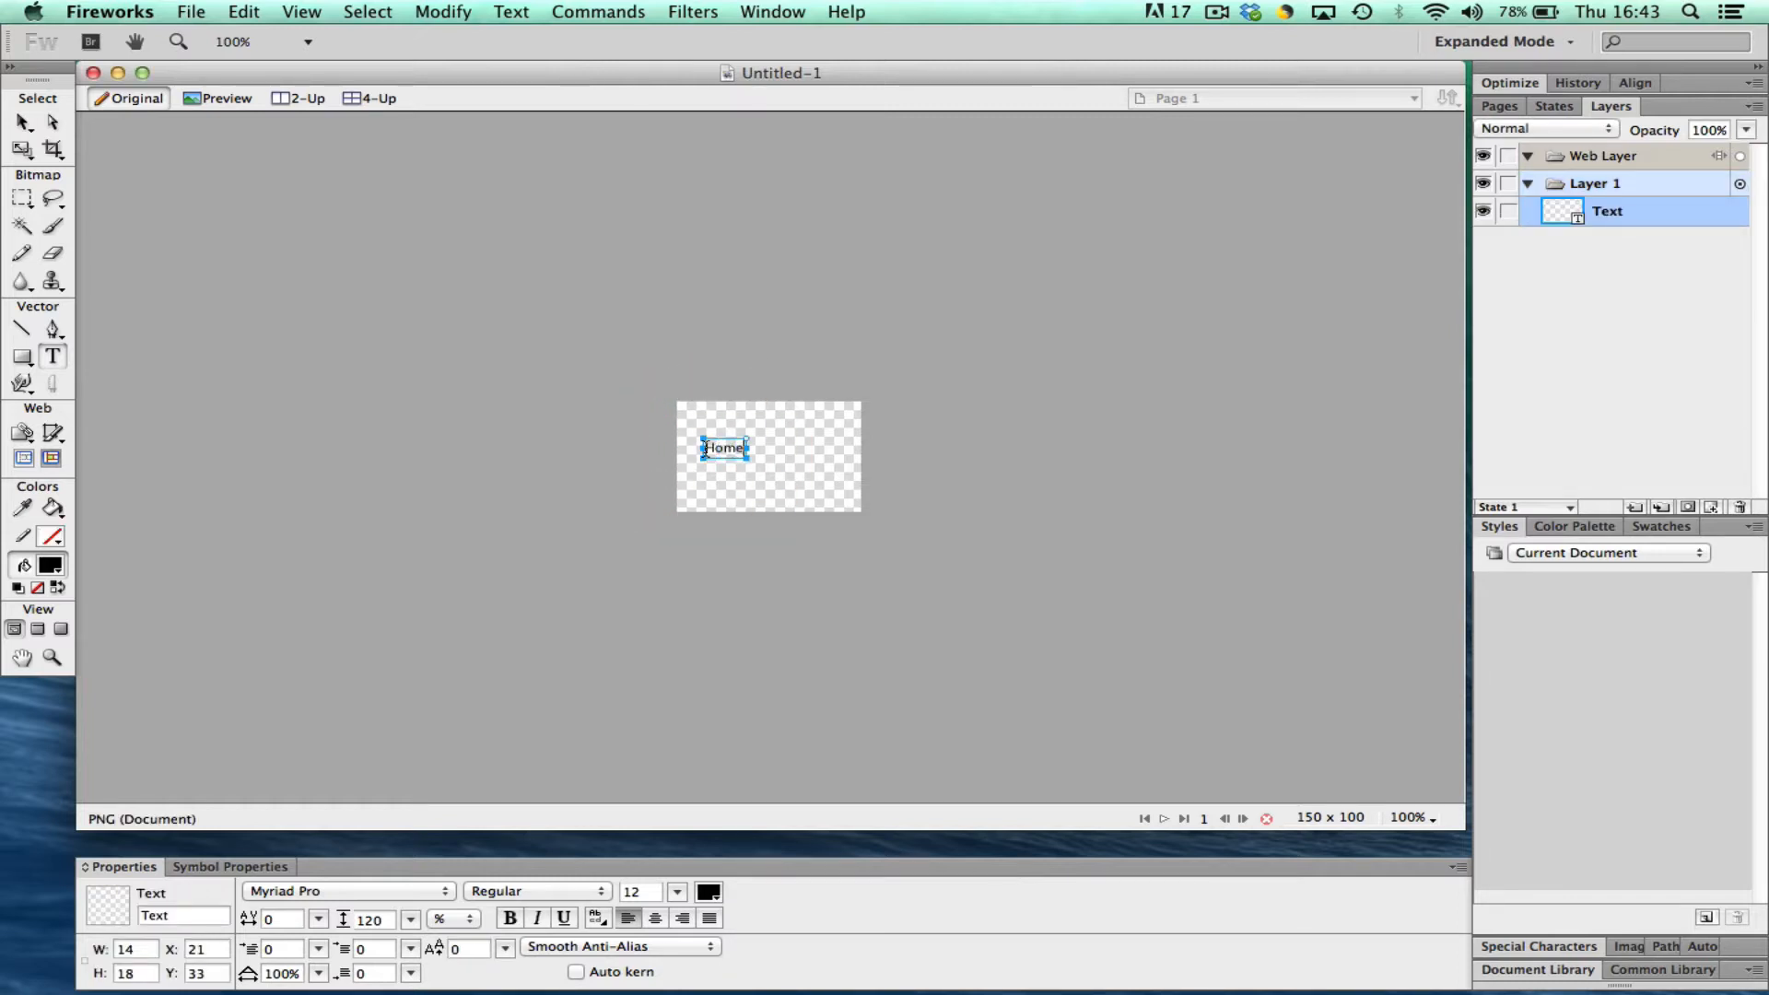
click(23, 124)
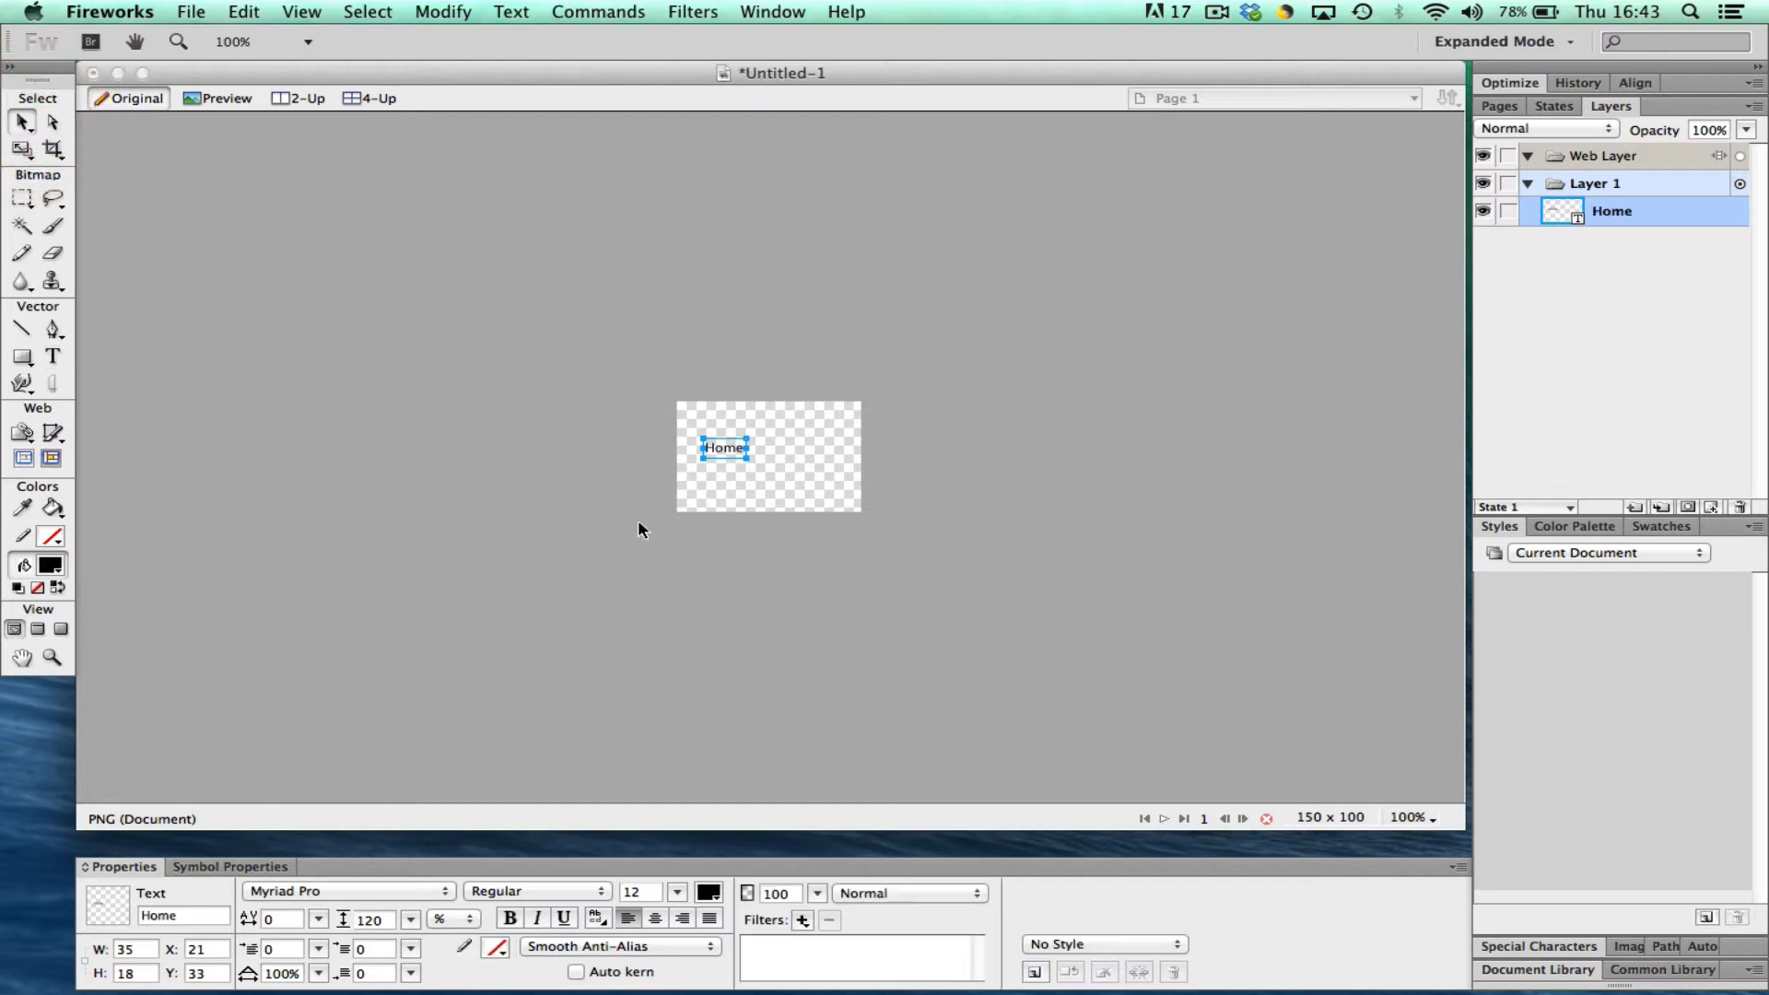
drag(726, 448, 772, 446)
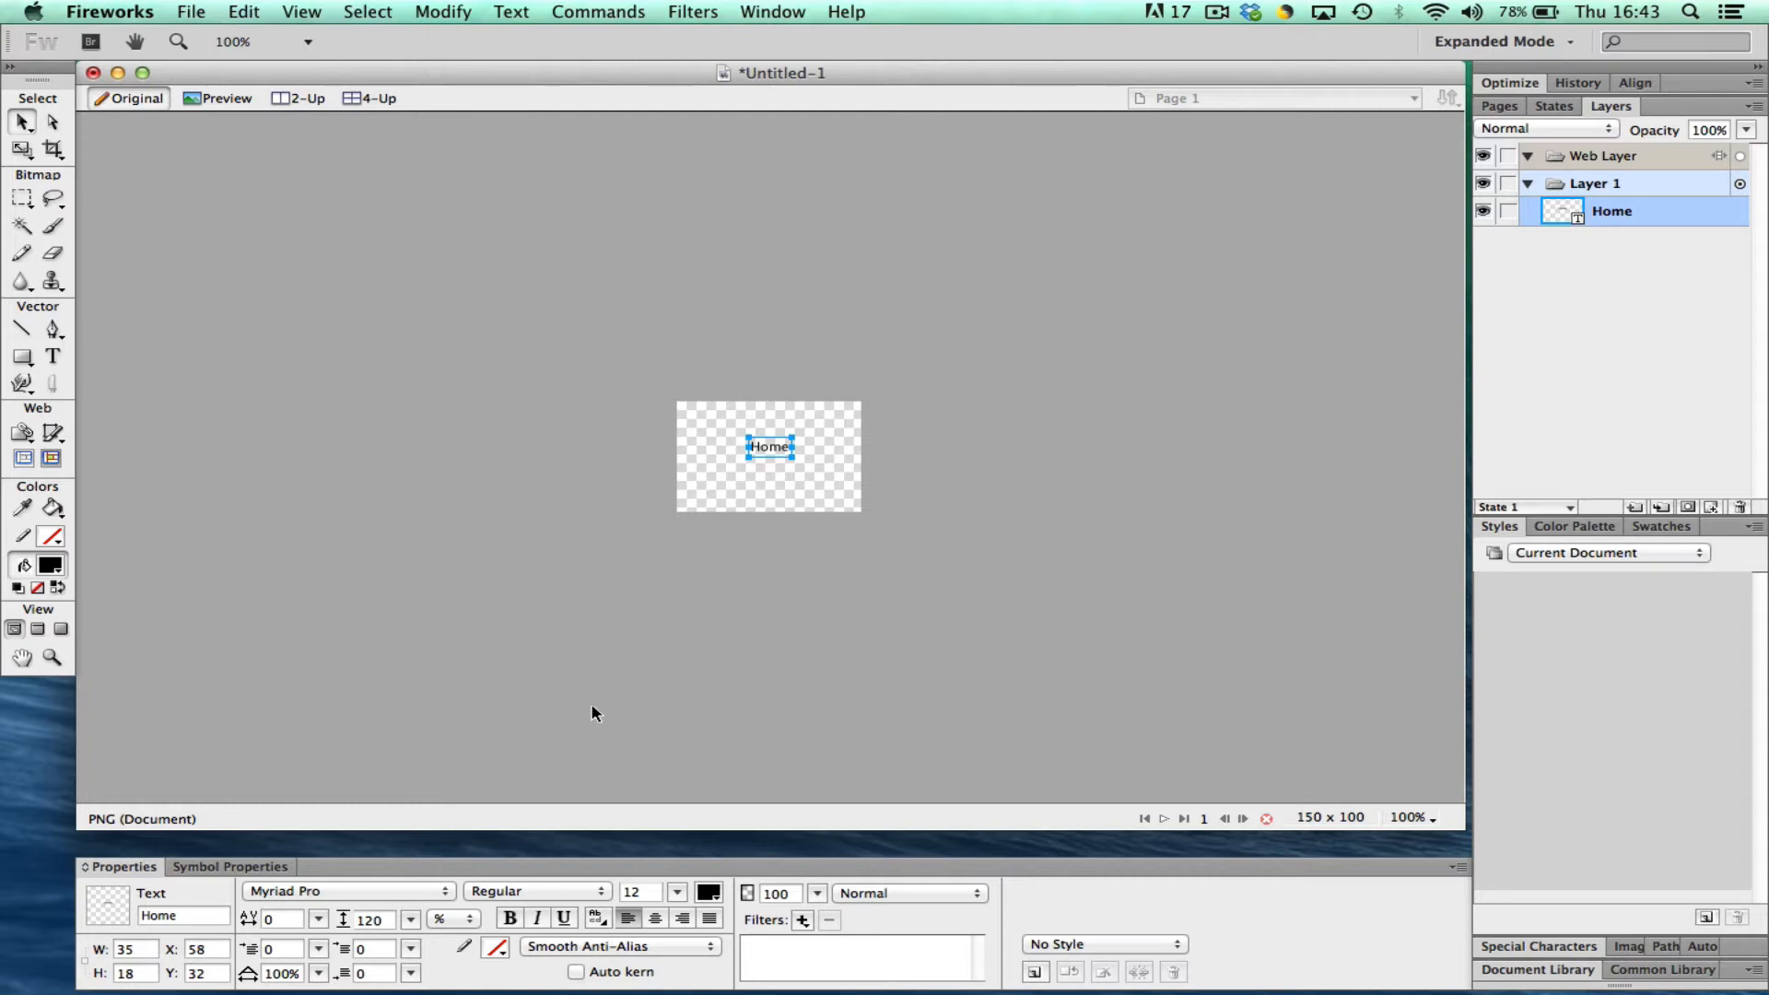
Change the font of the "Home" text to American Typewriter
click(425, 887)
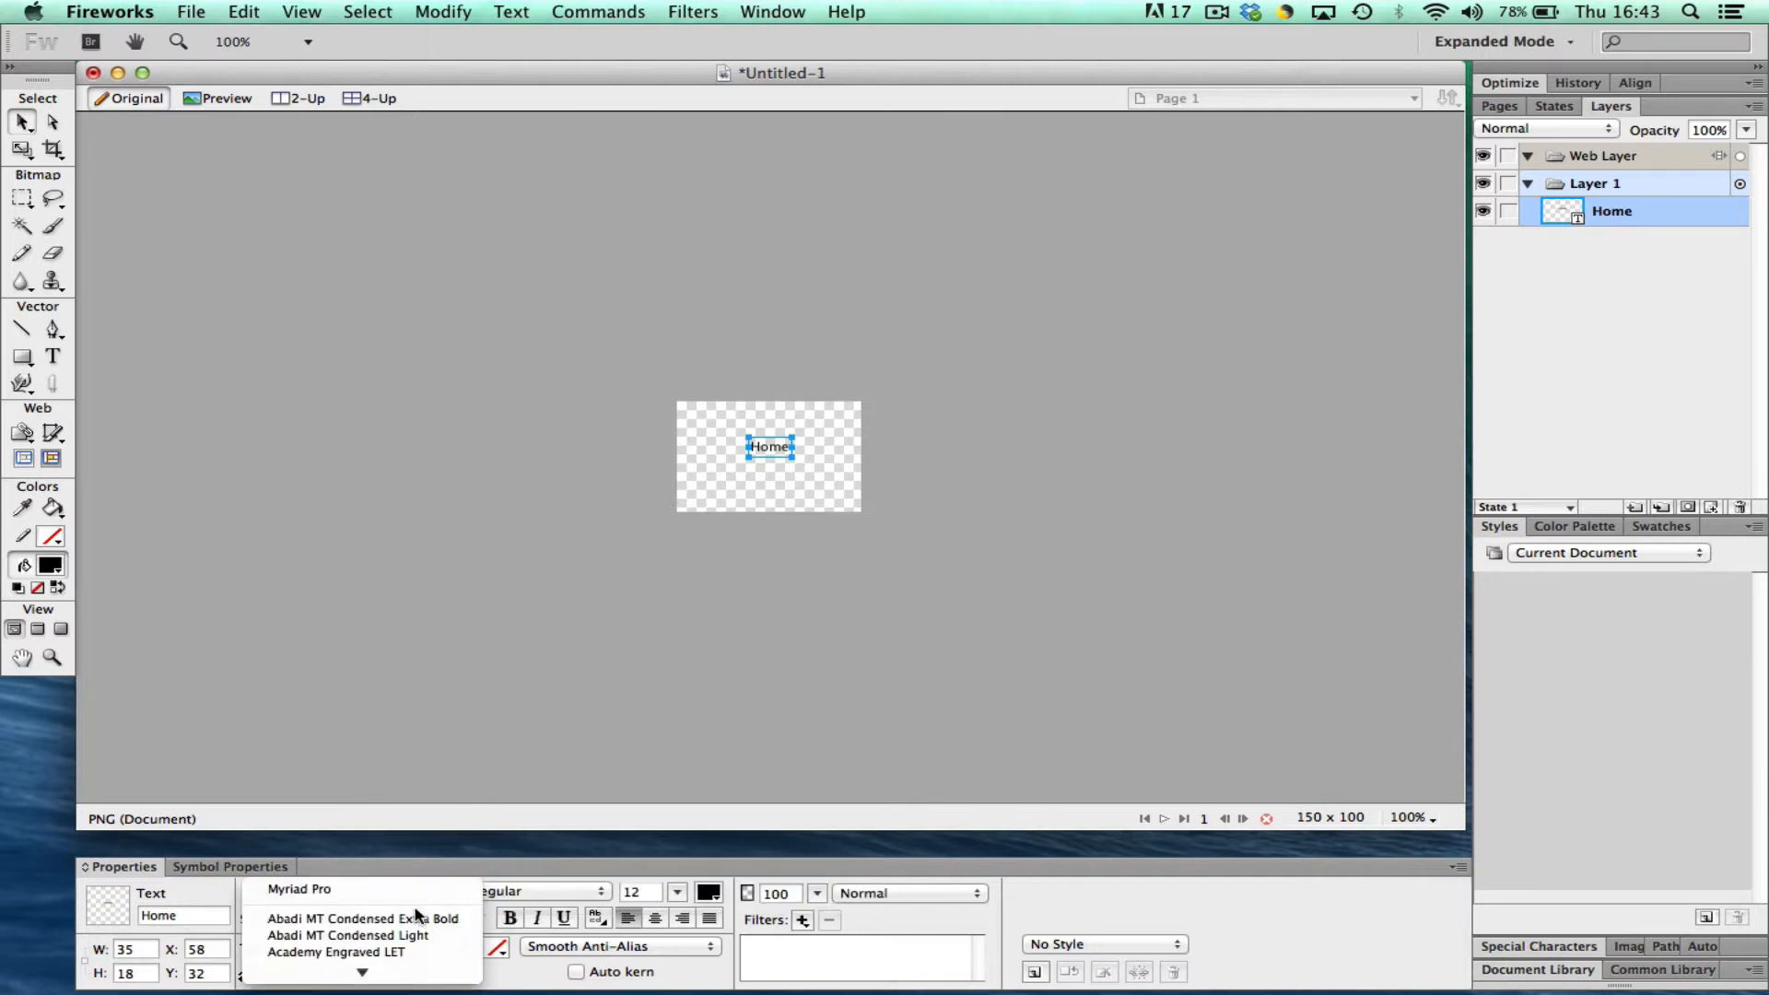
mouse_move(415, 974)
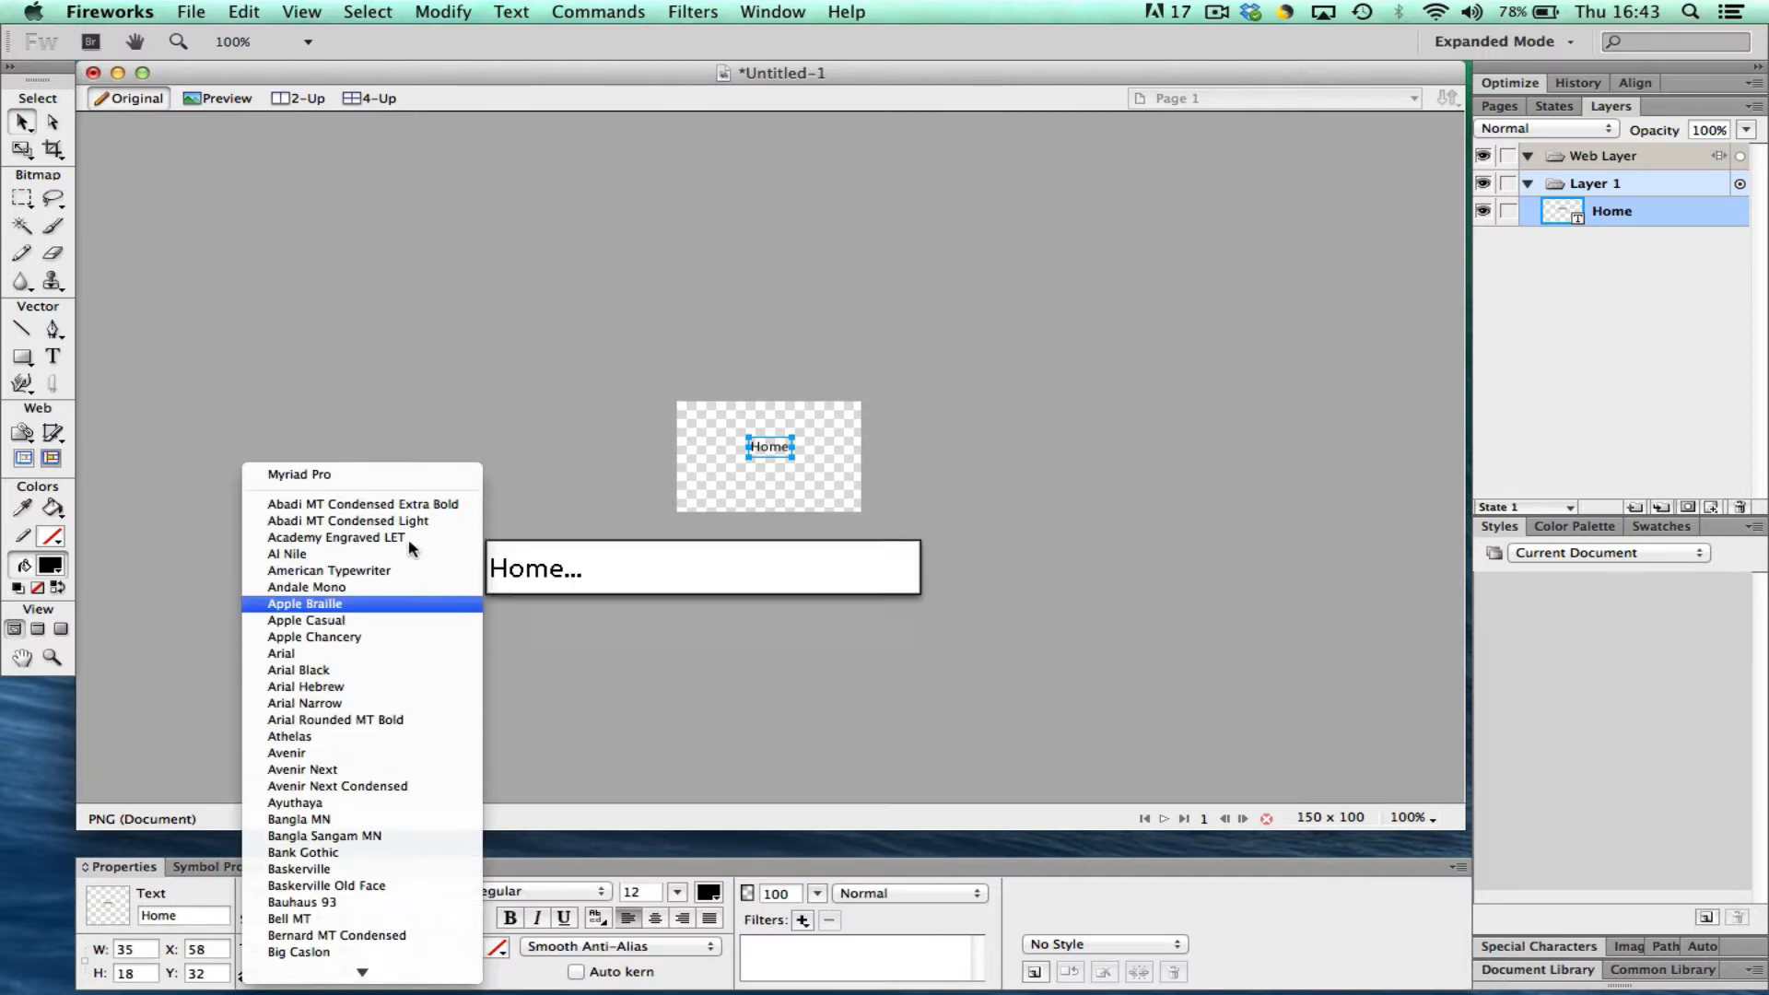
click(405, 570)
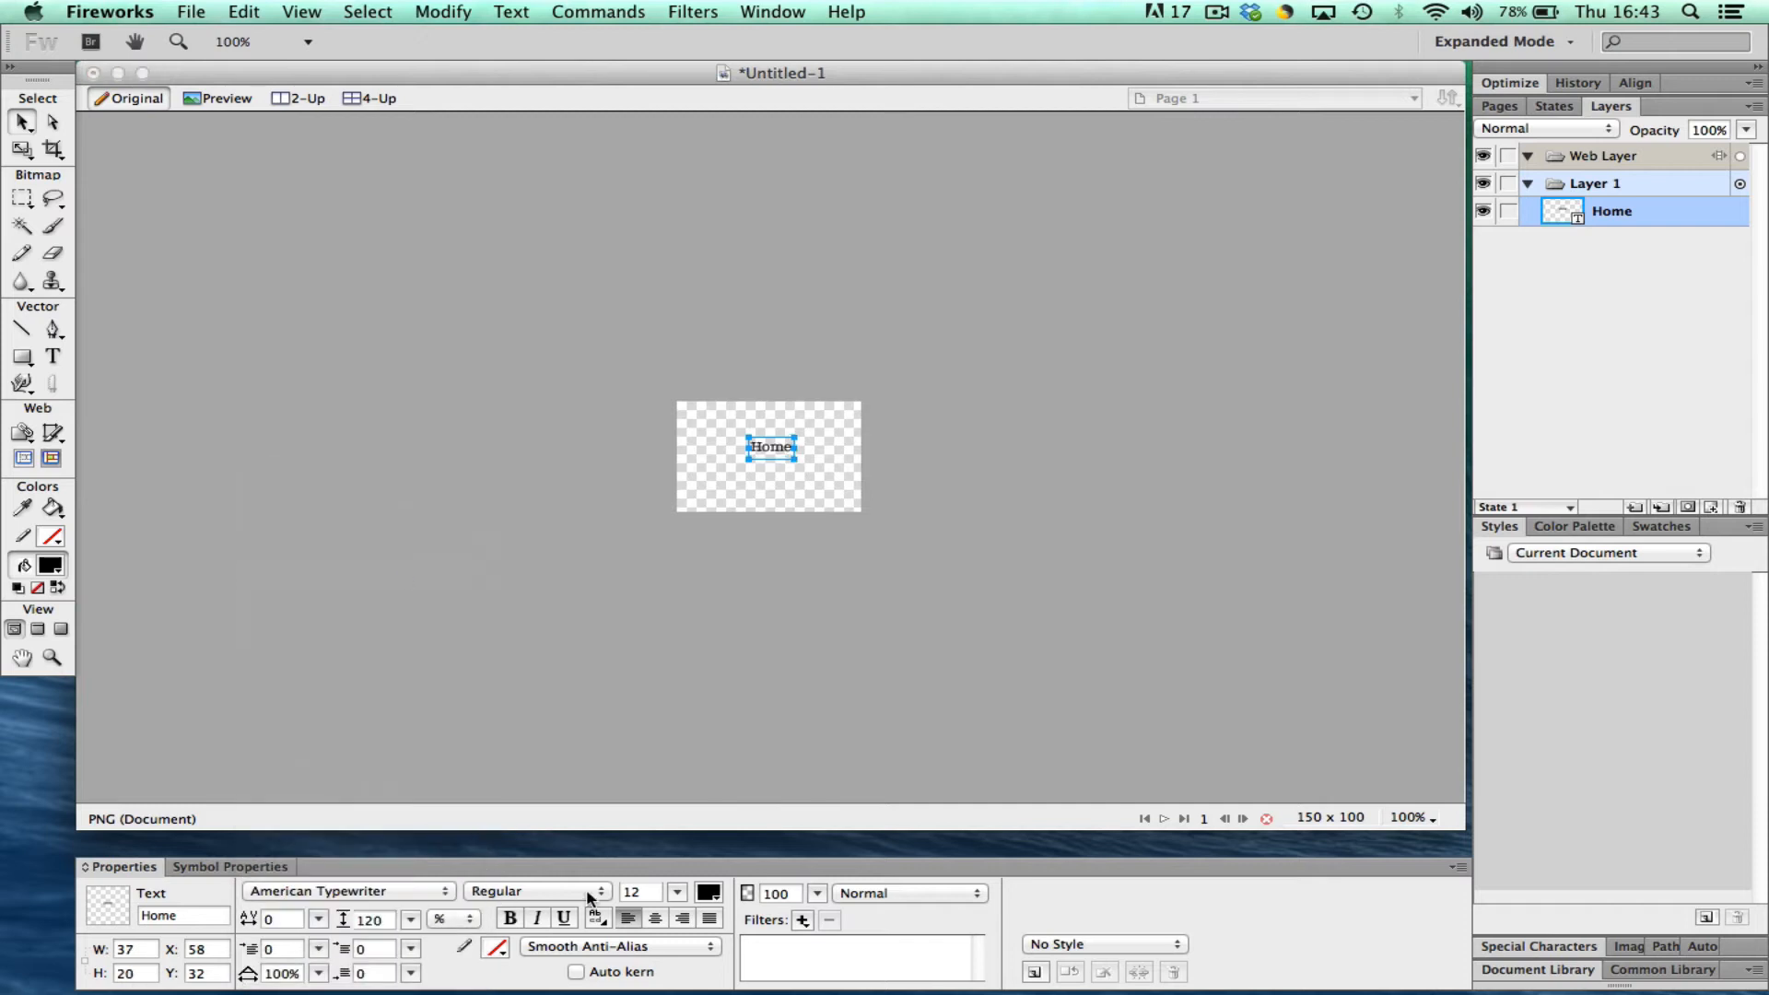
Enlarge the "Home" text to size 96 and then to size 125
click(675, 894)
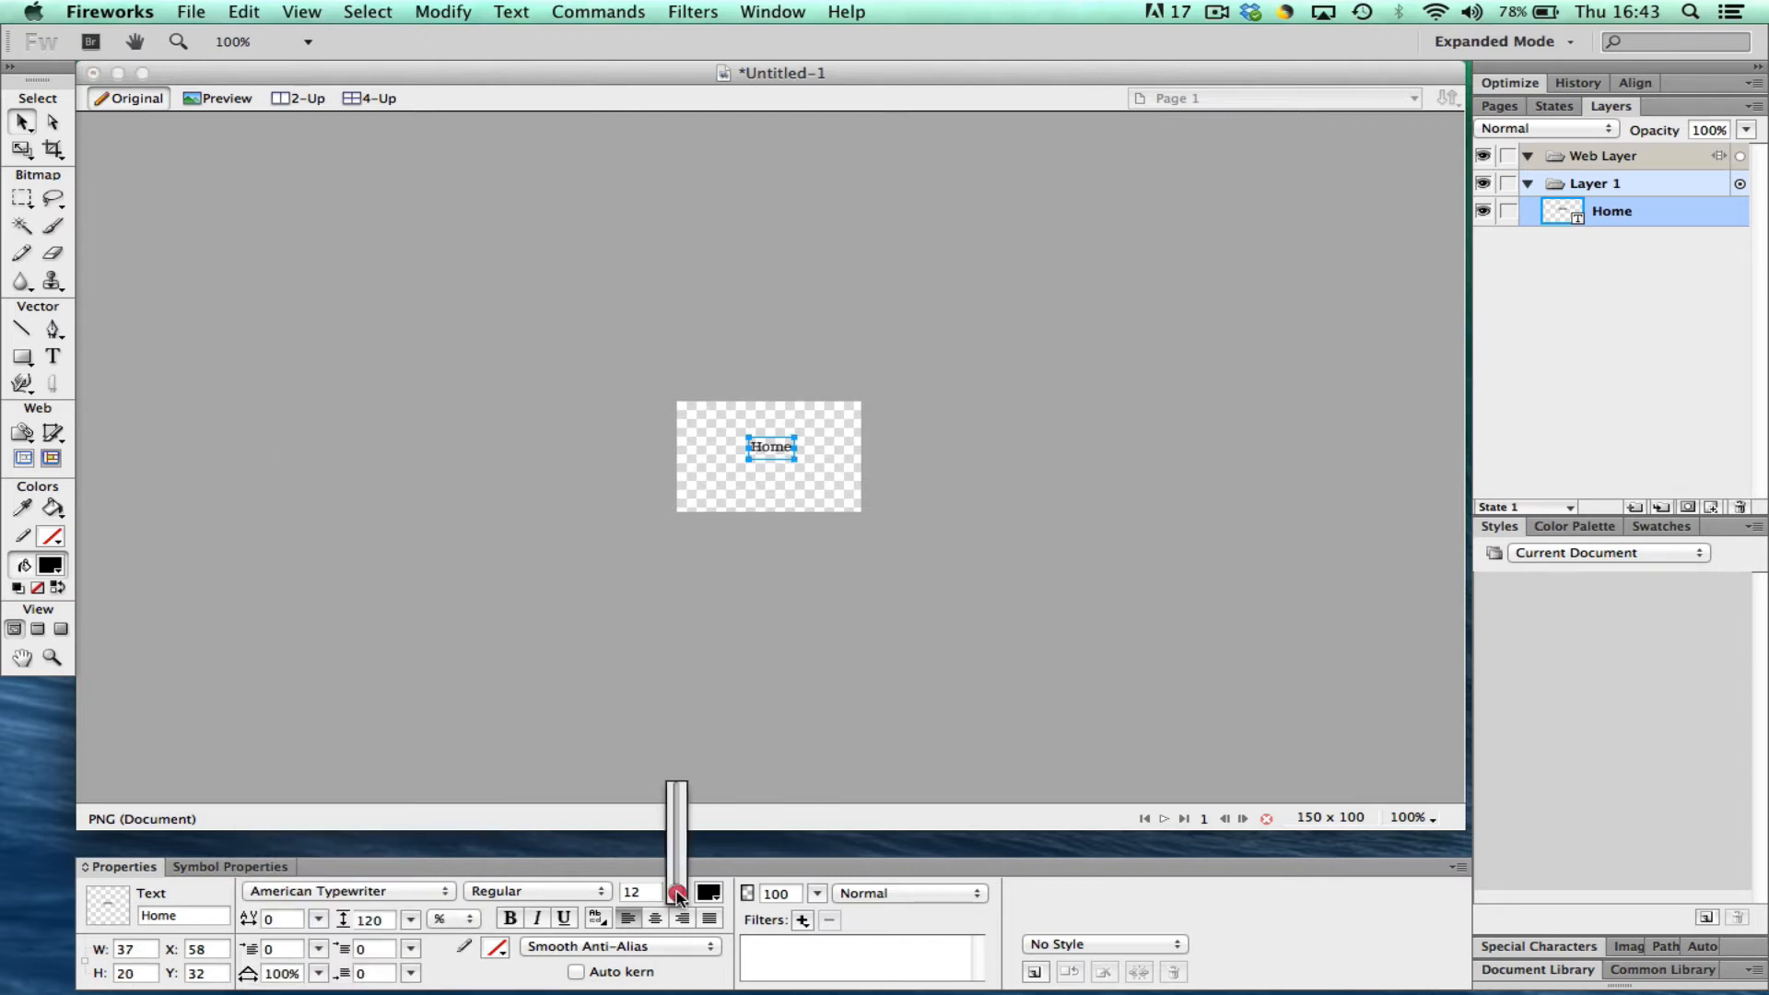
drag(678, 892, 679, 768)
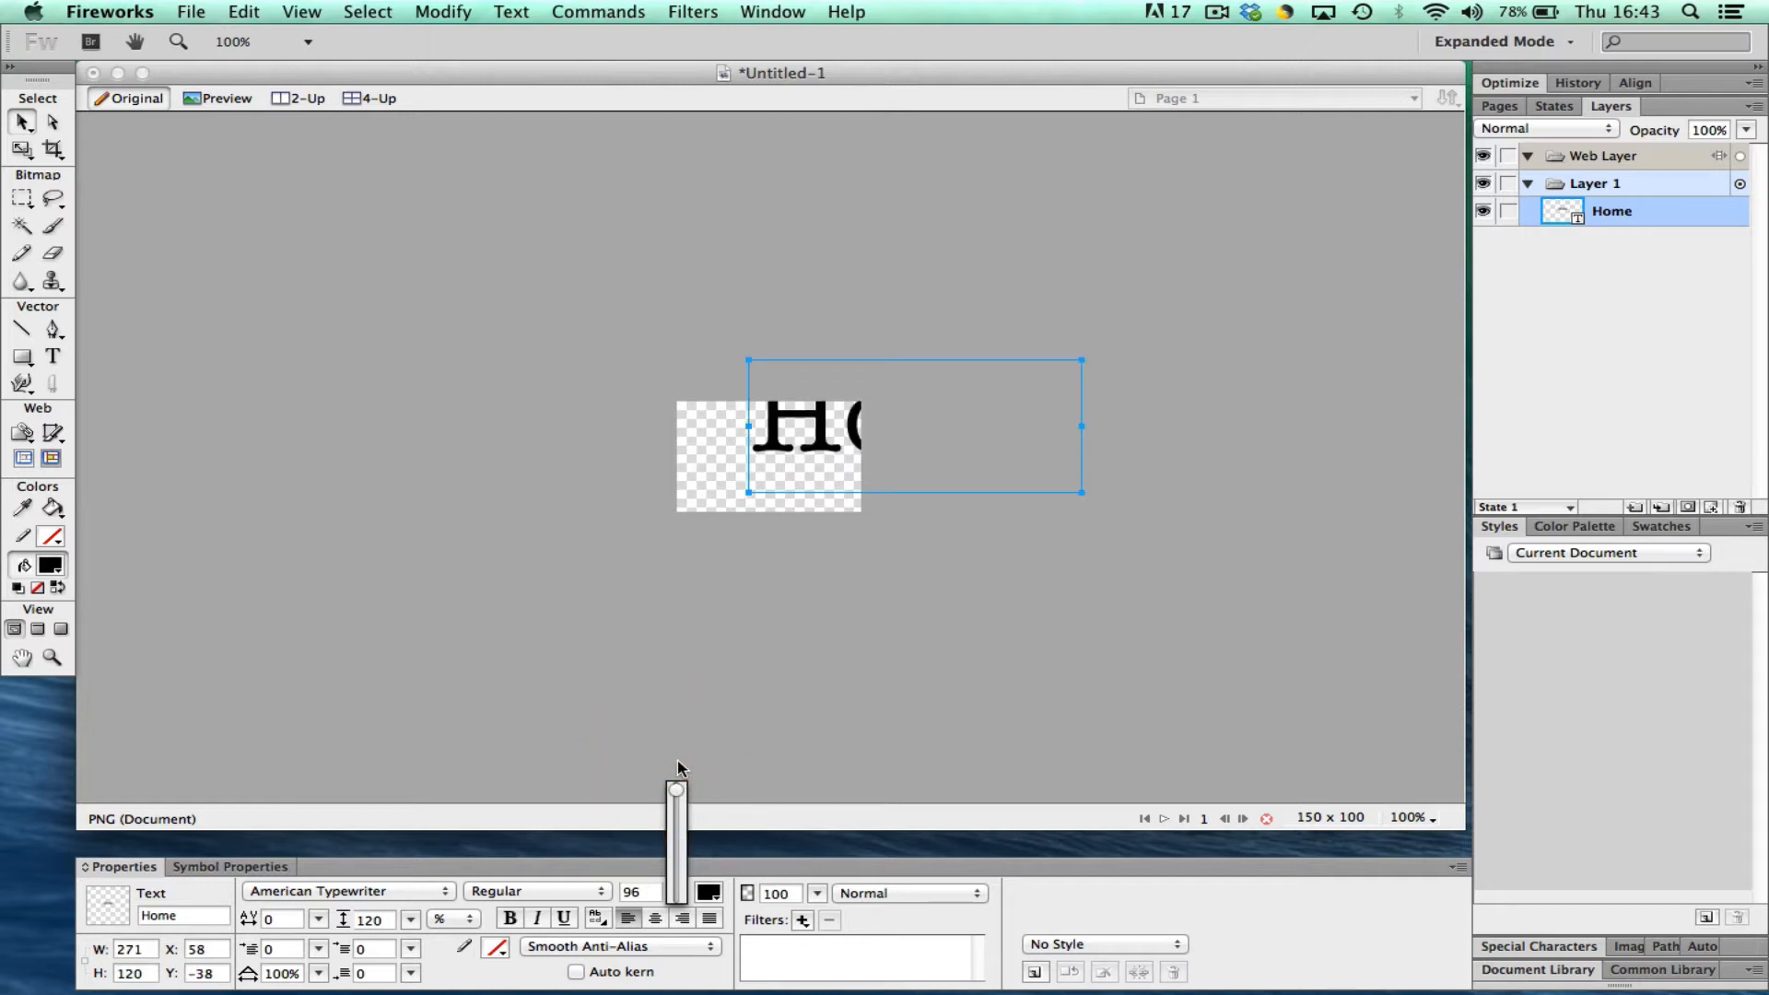
click(648, 891)
drag(648, 890, 552, 889)
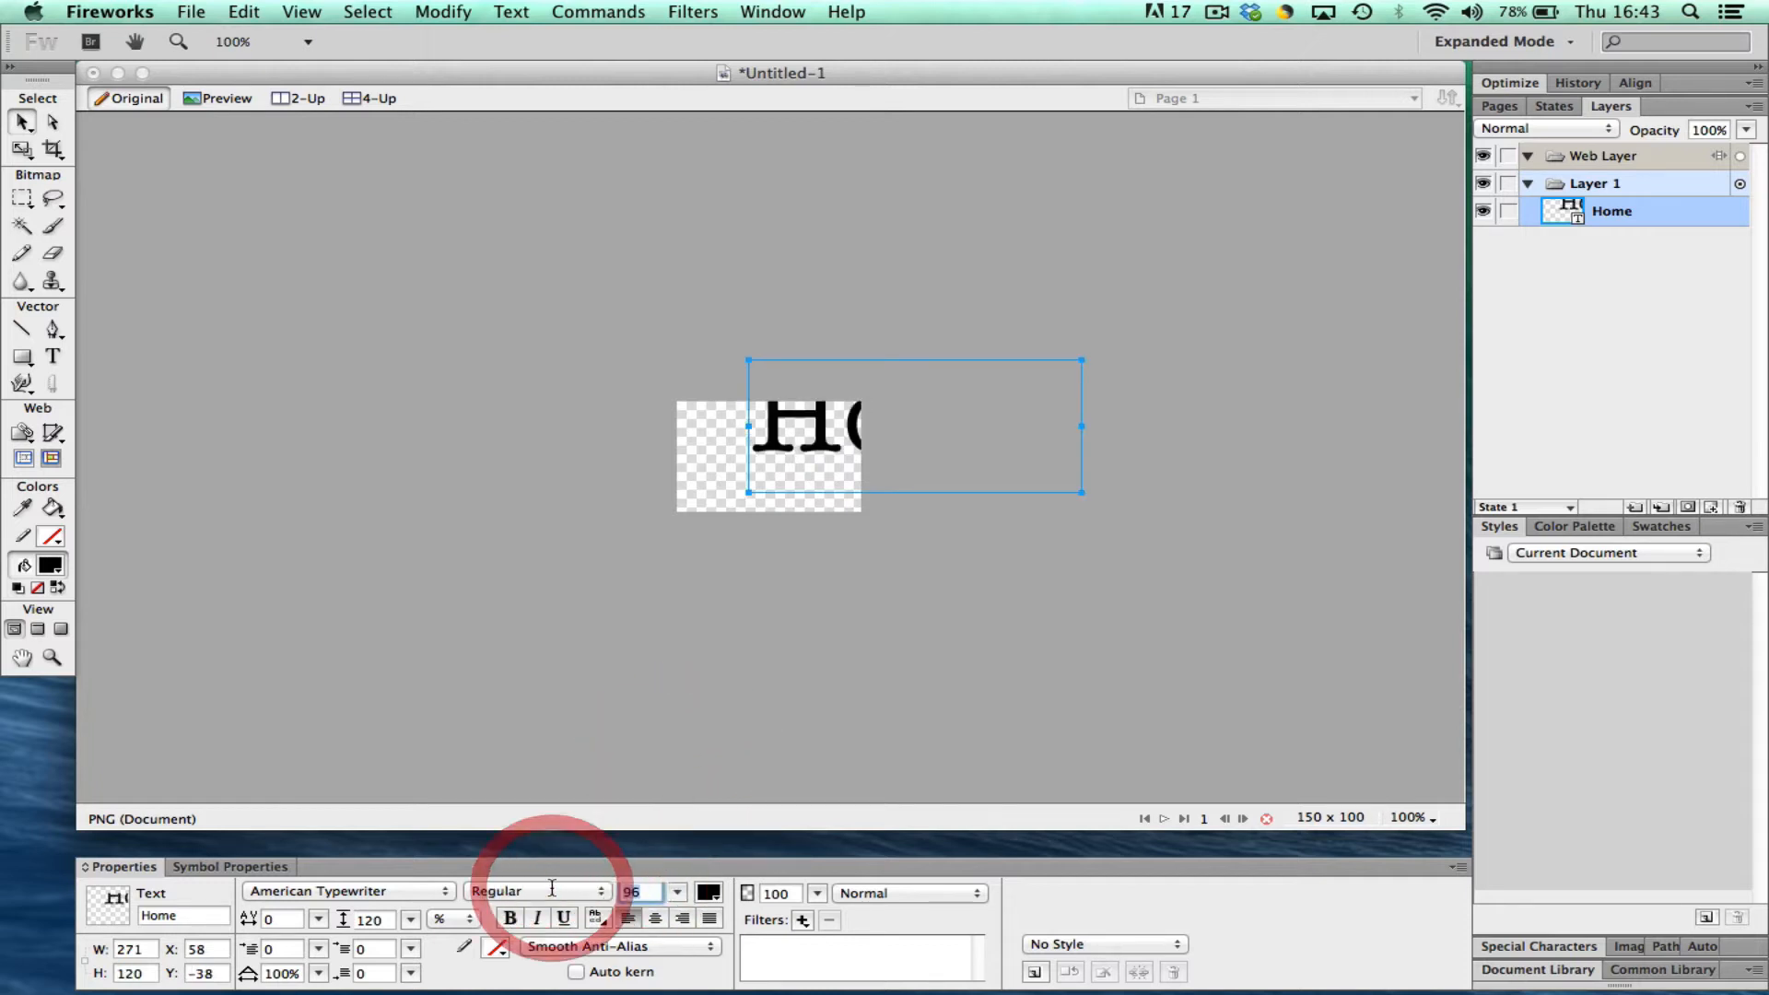
text(125)
key(Return)
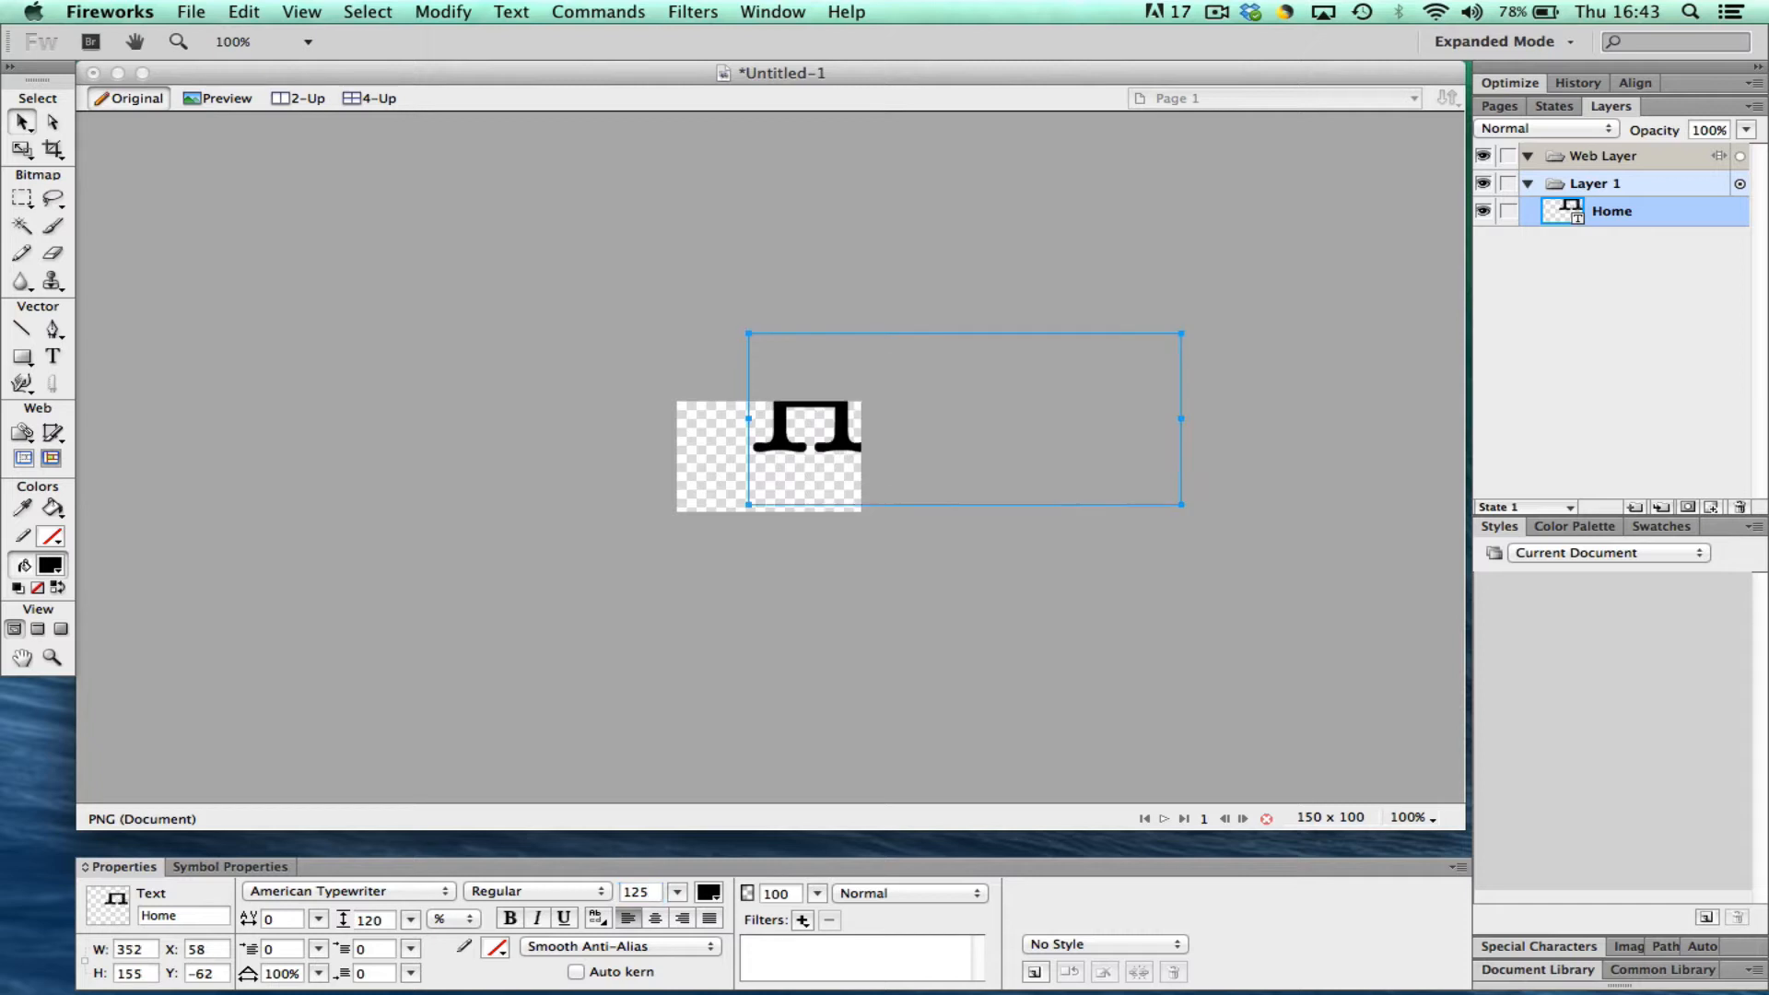
Reduce the "Home" text to size 31 and centre it horizontally in the upper half of the canvas
drag(644, 892, 559, 889)
click(677, 892)
click(677, 940)
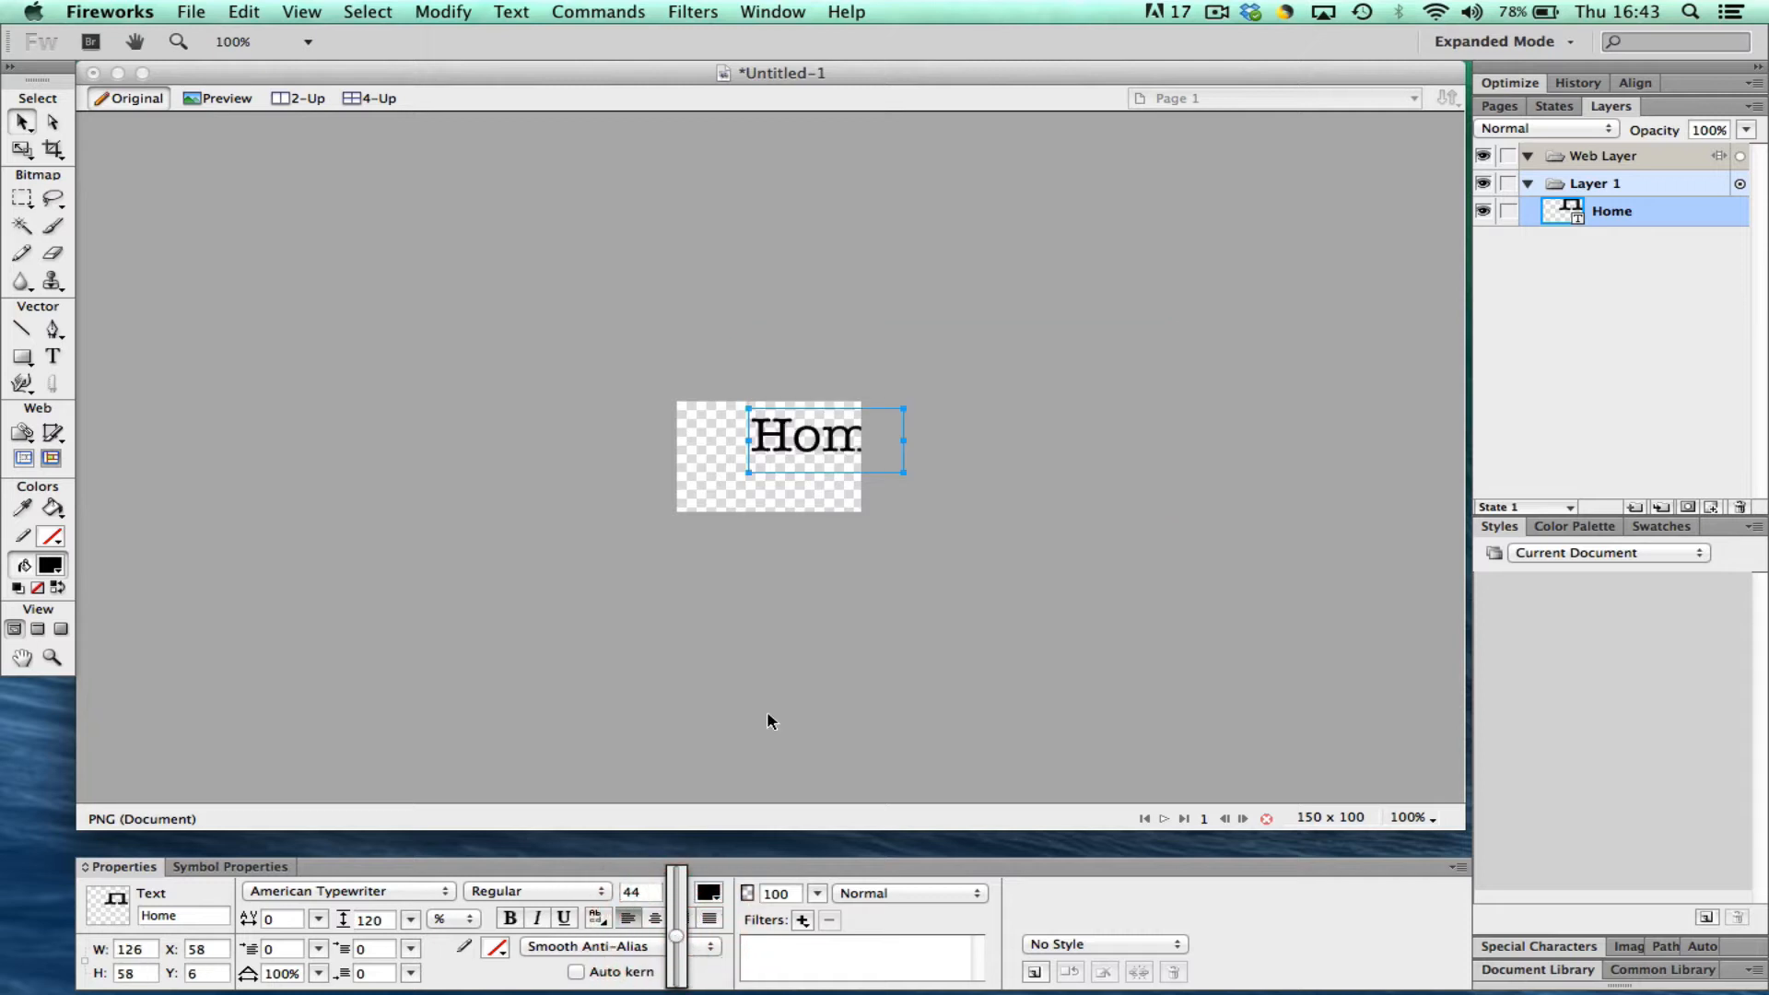
click(810, 440)
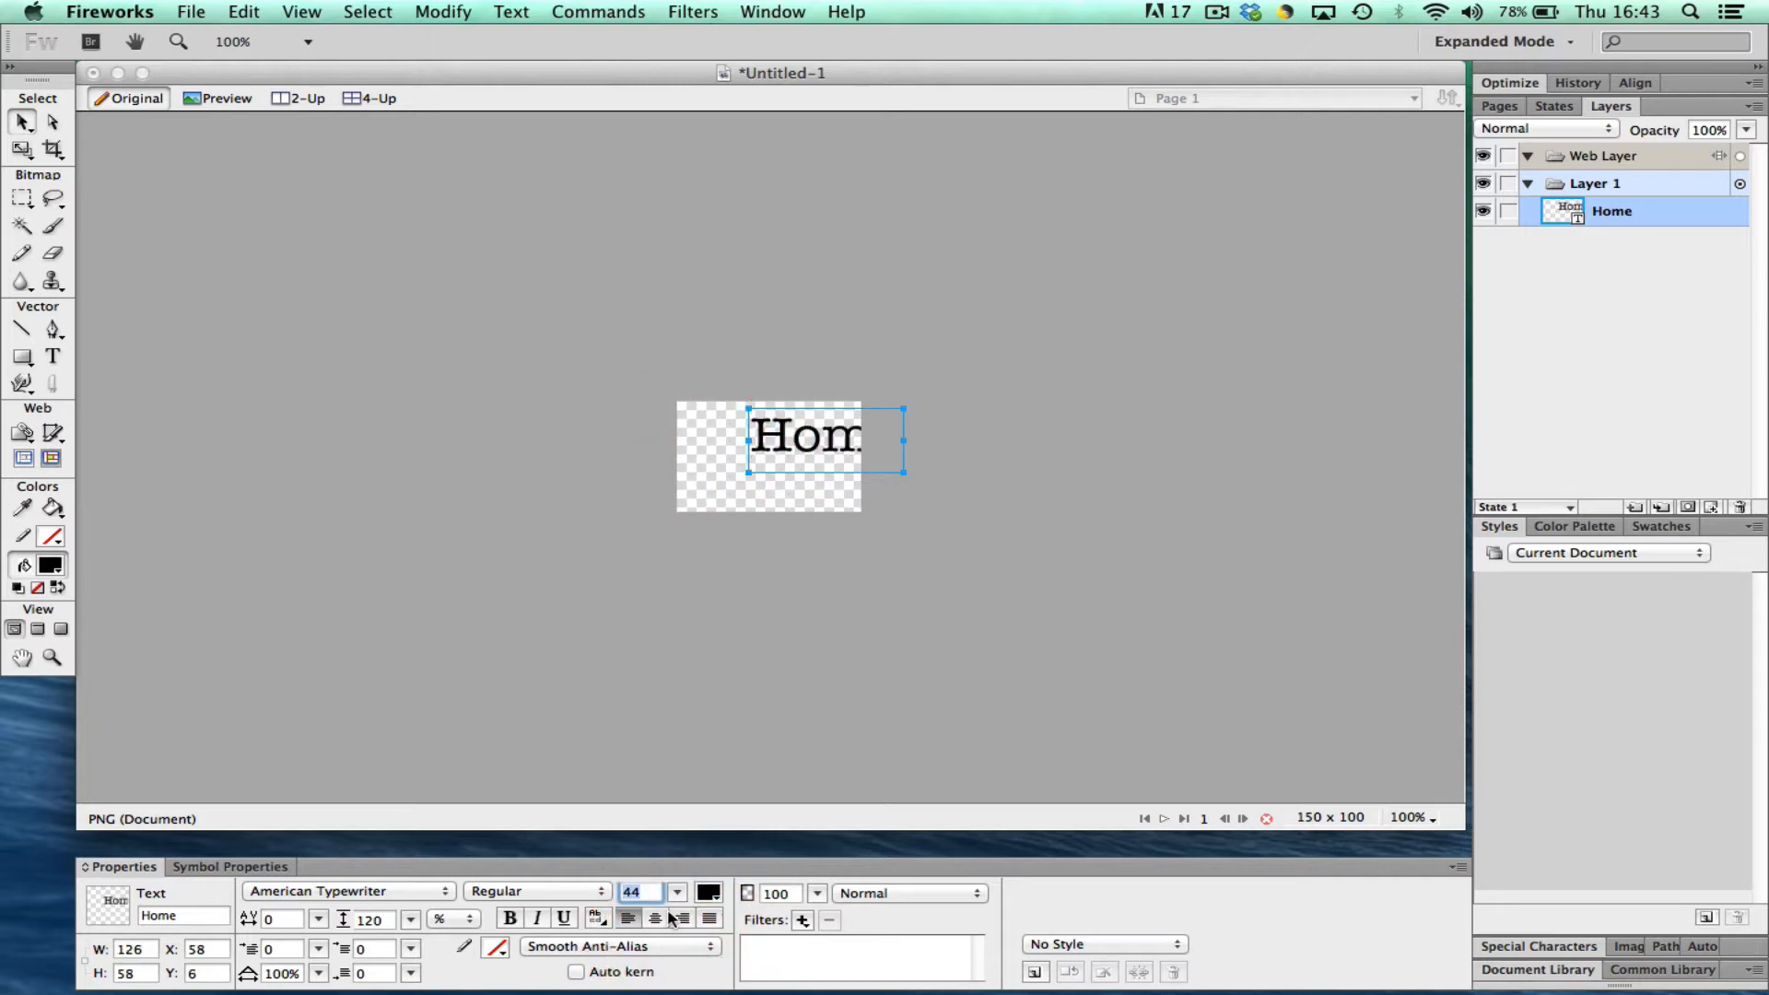
drag(677, 892, 677, 911)
drag(825, 443, 772, 442)
click(967, 454)
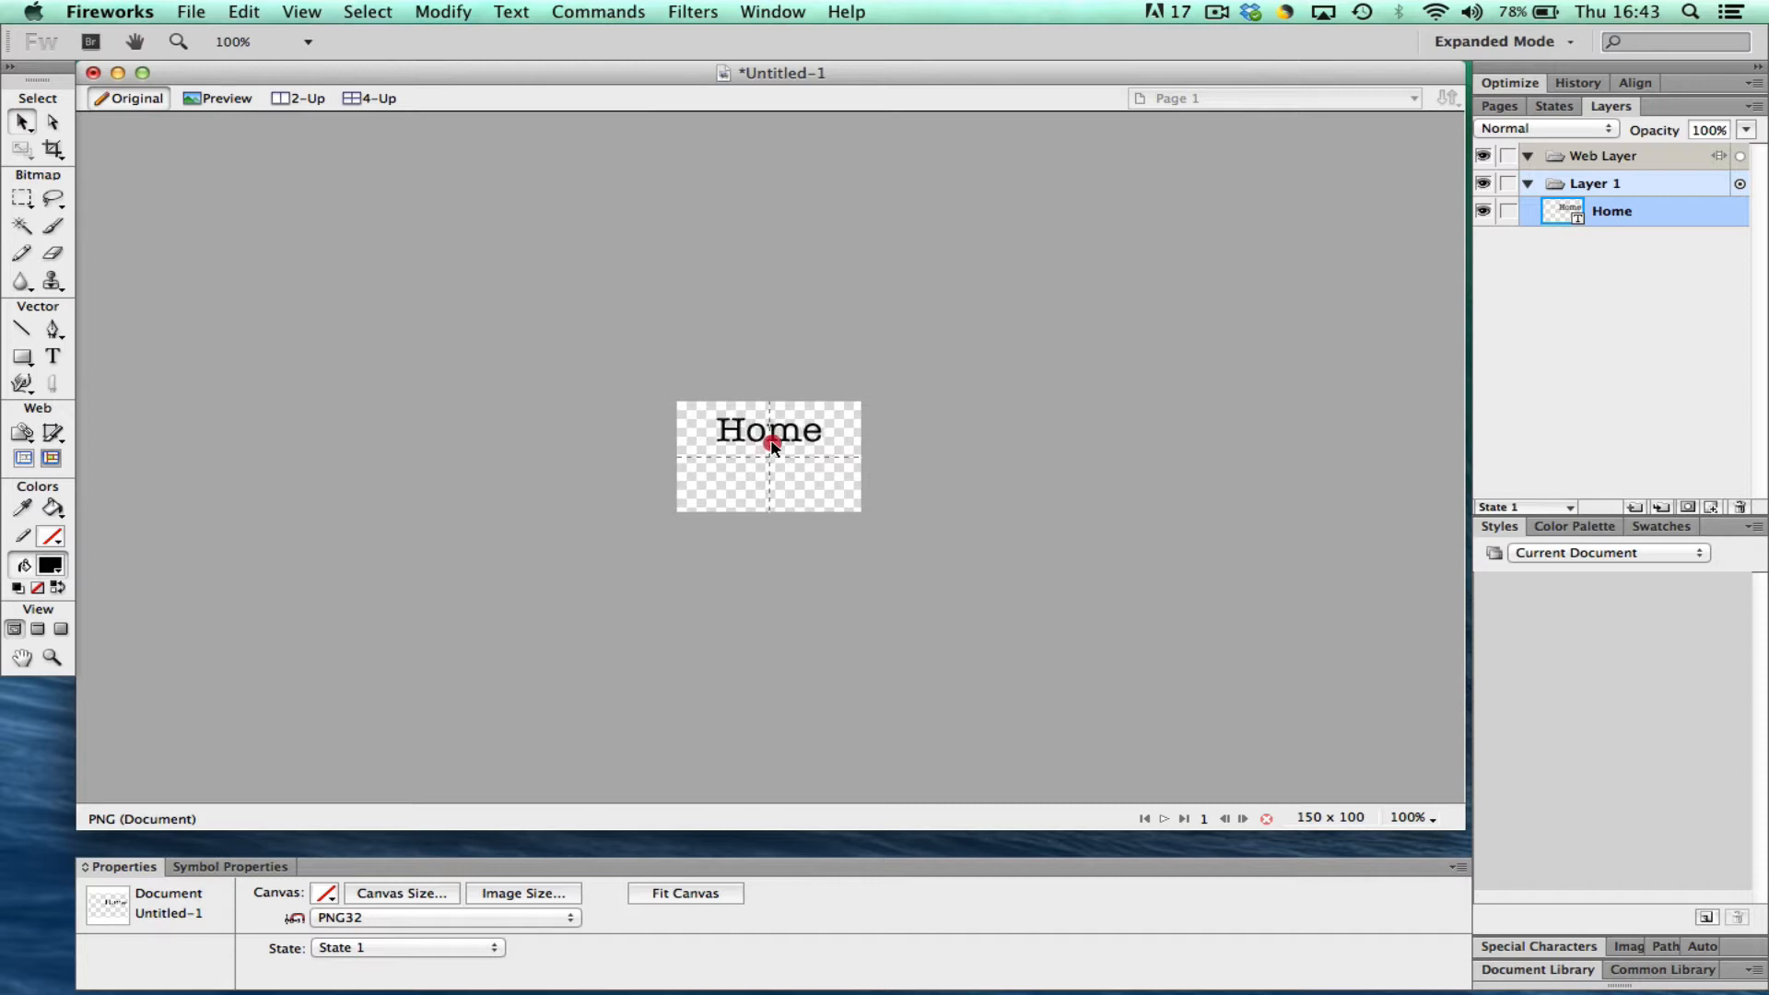
click(955, 494)
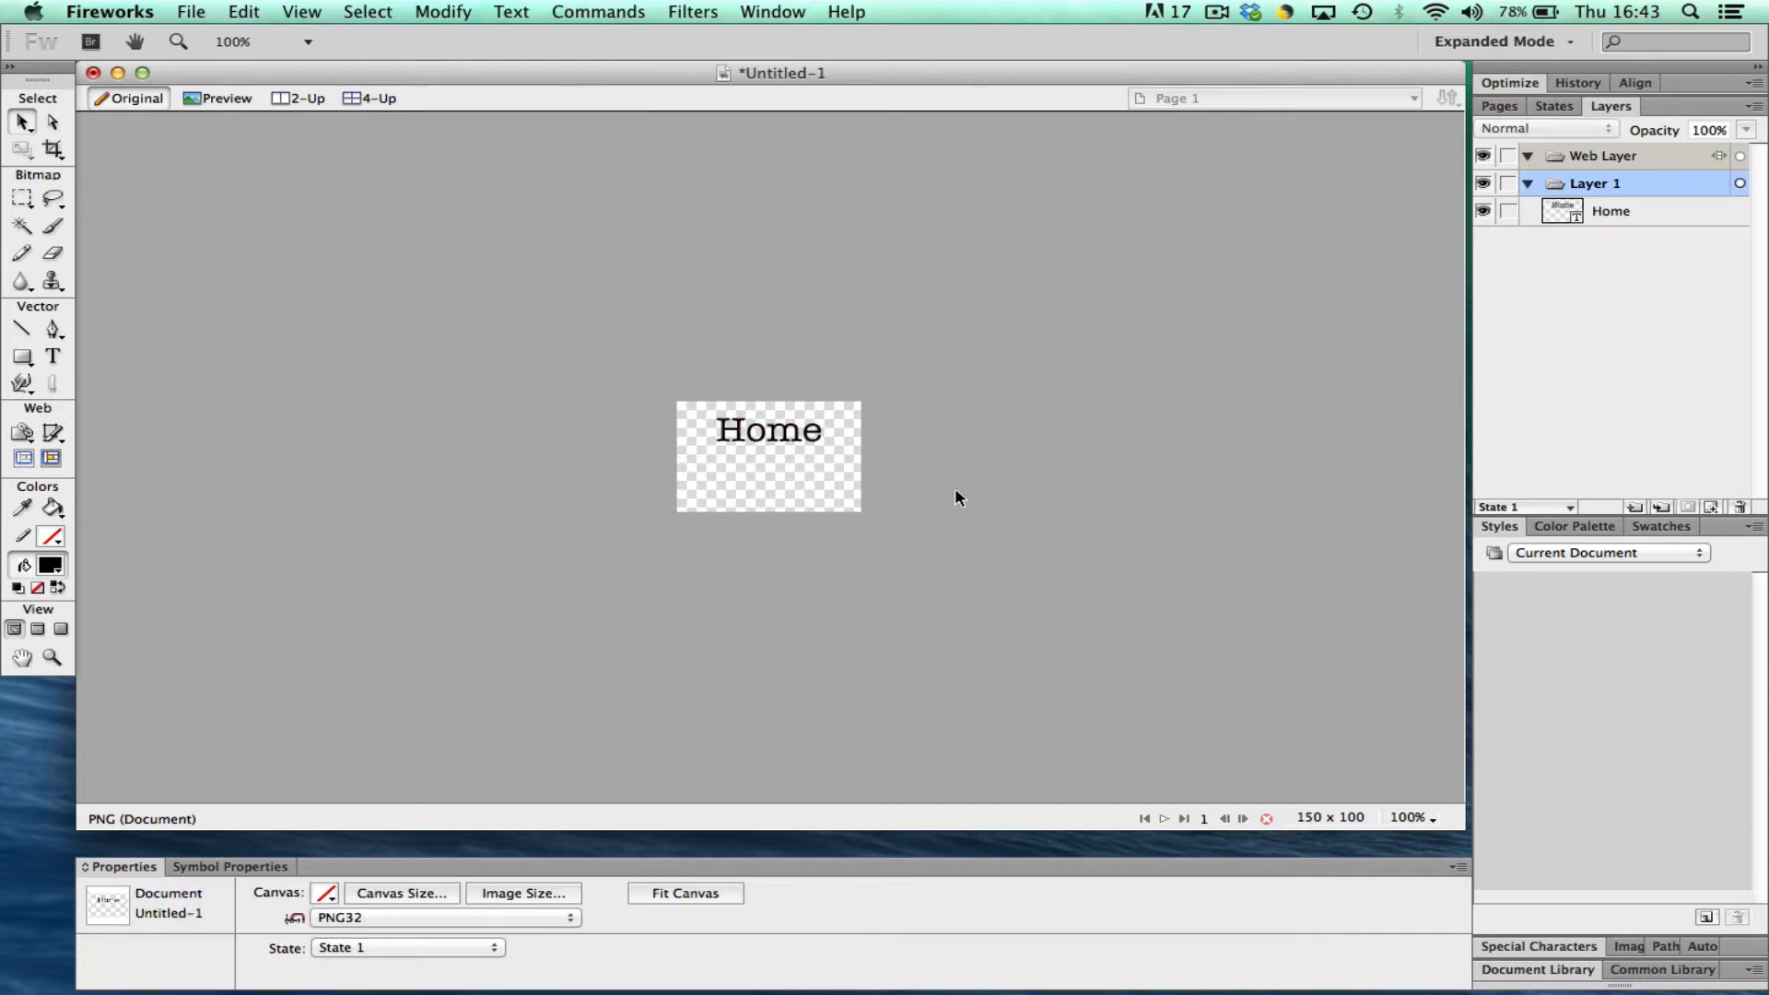
Color the "Home" text red and give it a black (#000000) outline
click(771, 431)
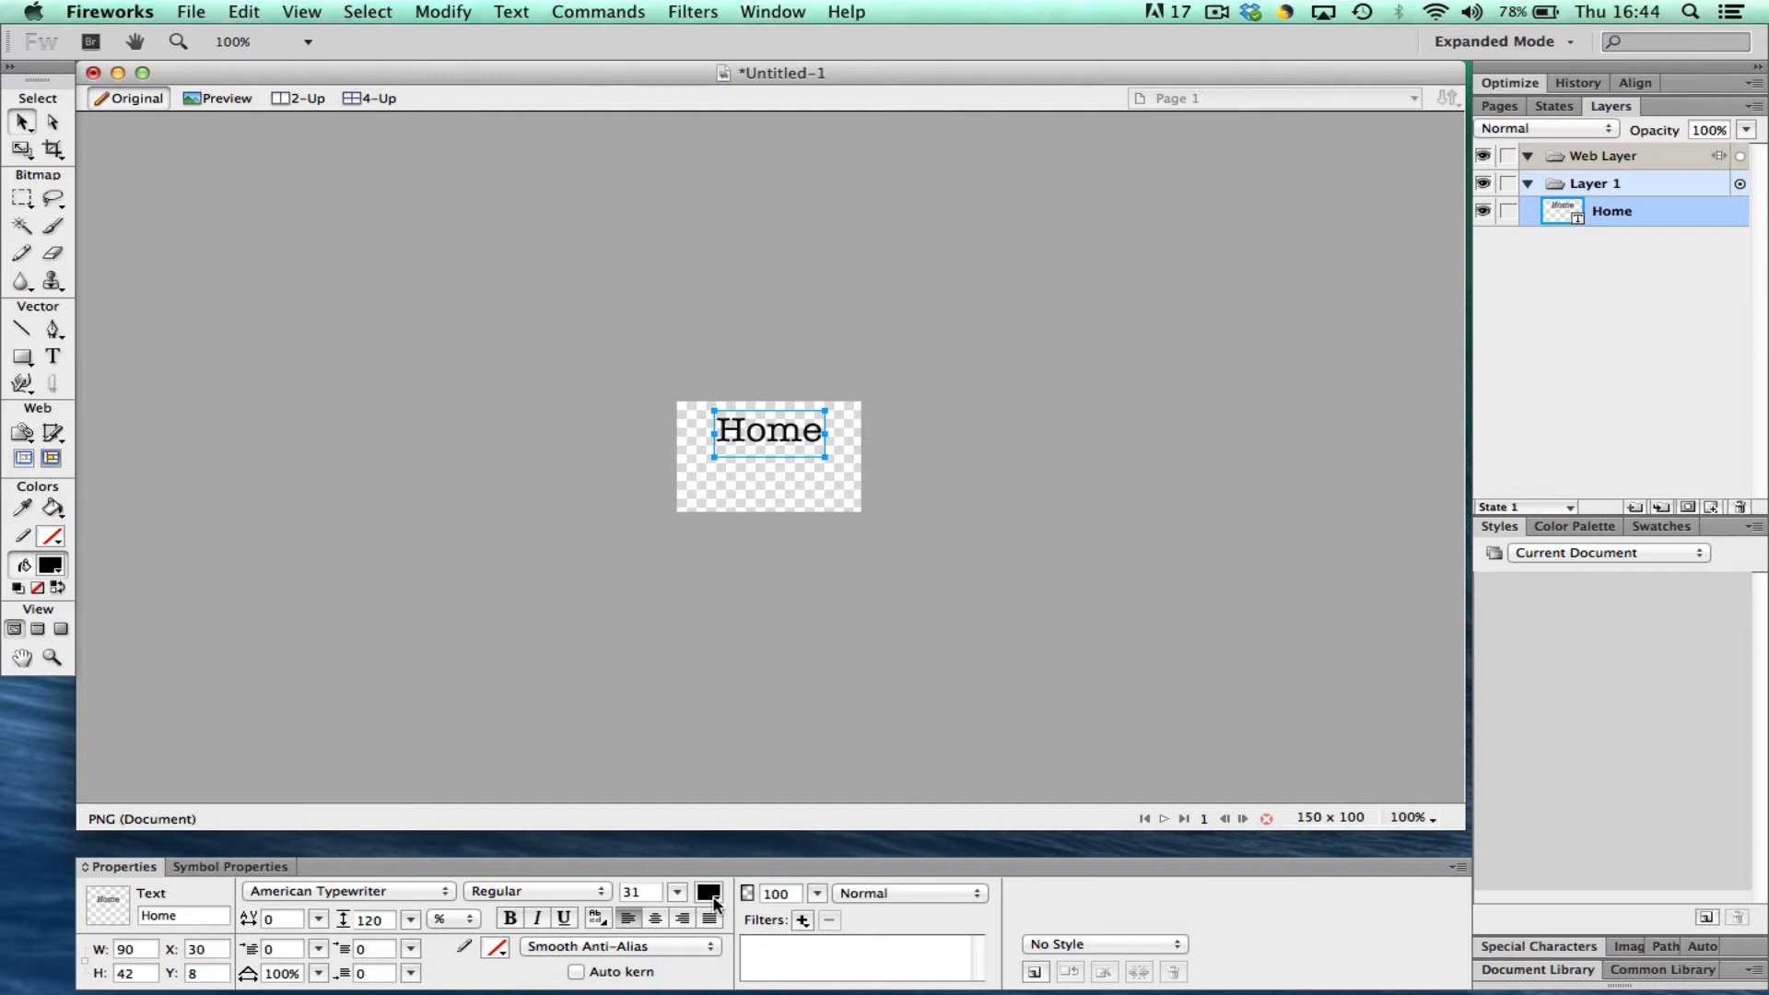
click(710, 894)
click(725, 614)
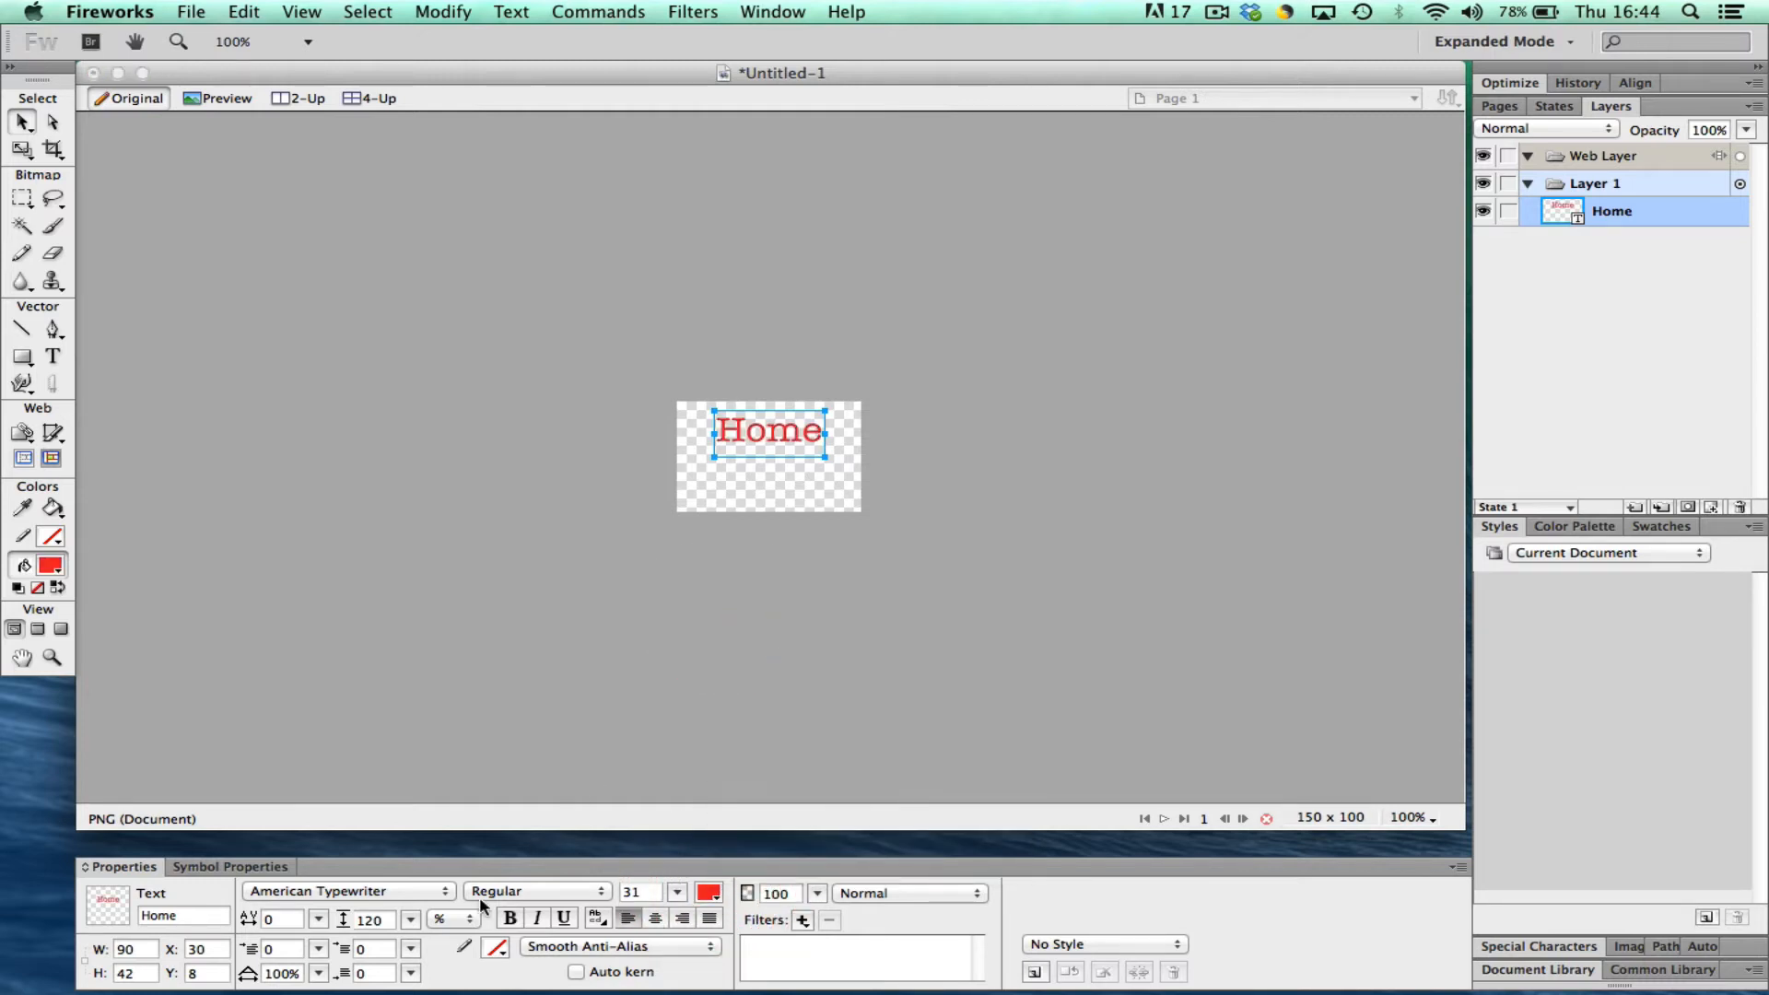
click(495, 949)
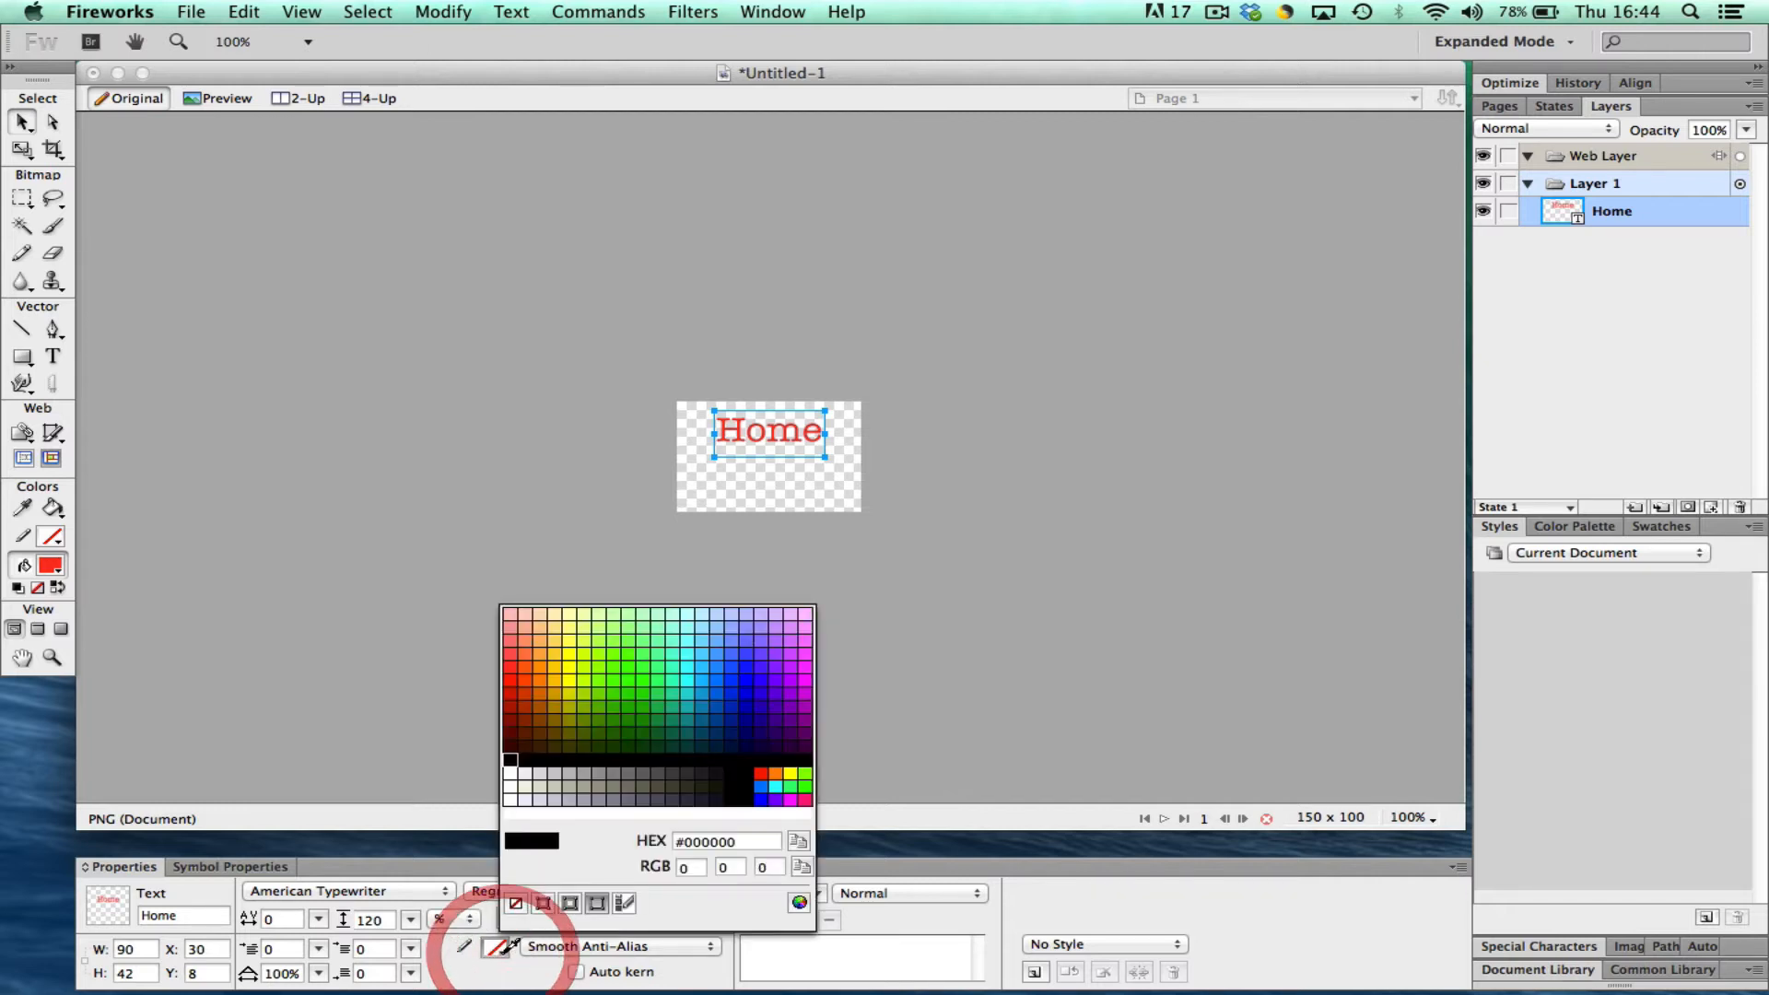
click(512, 760)
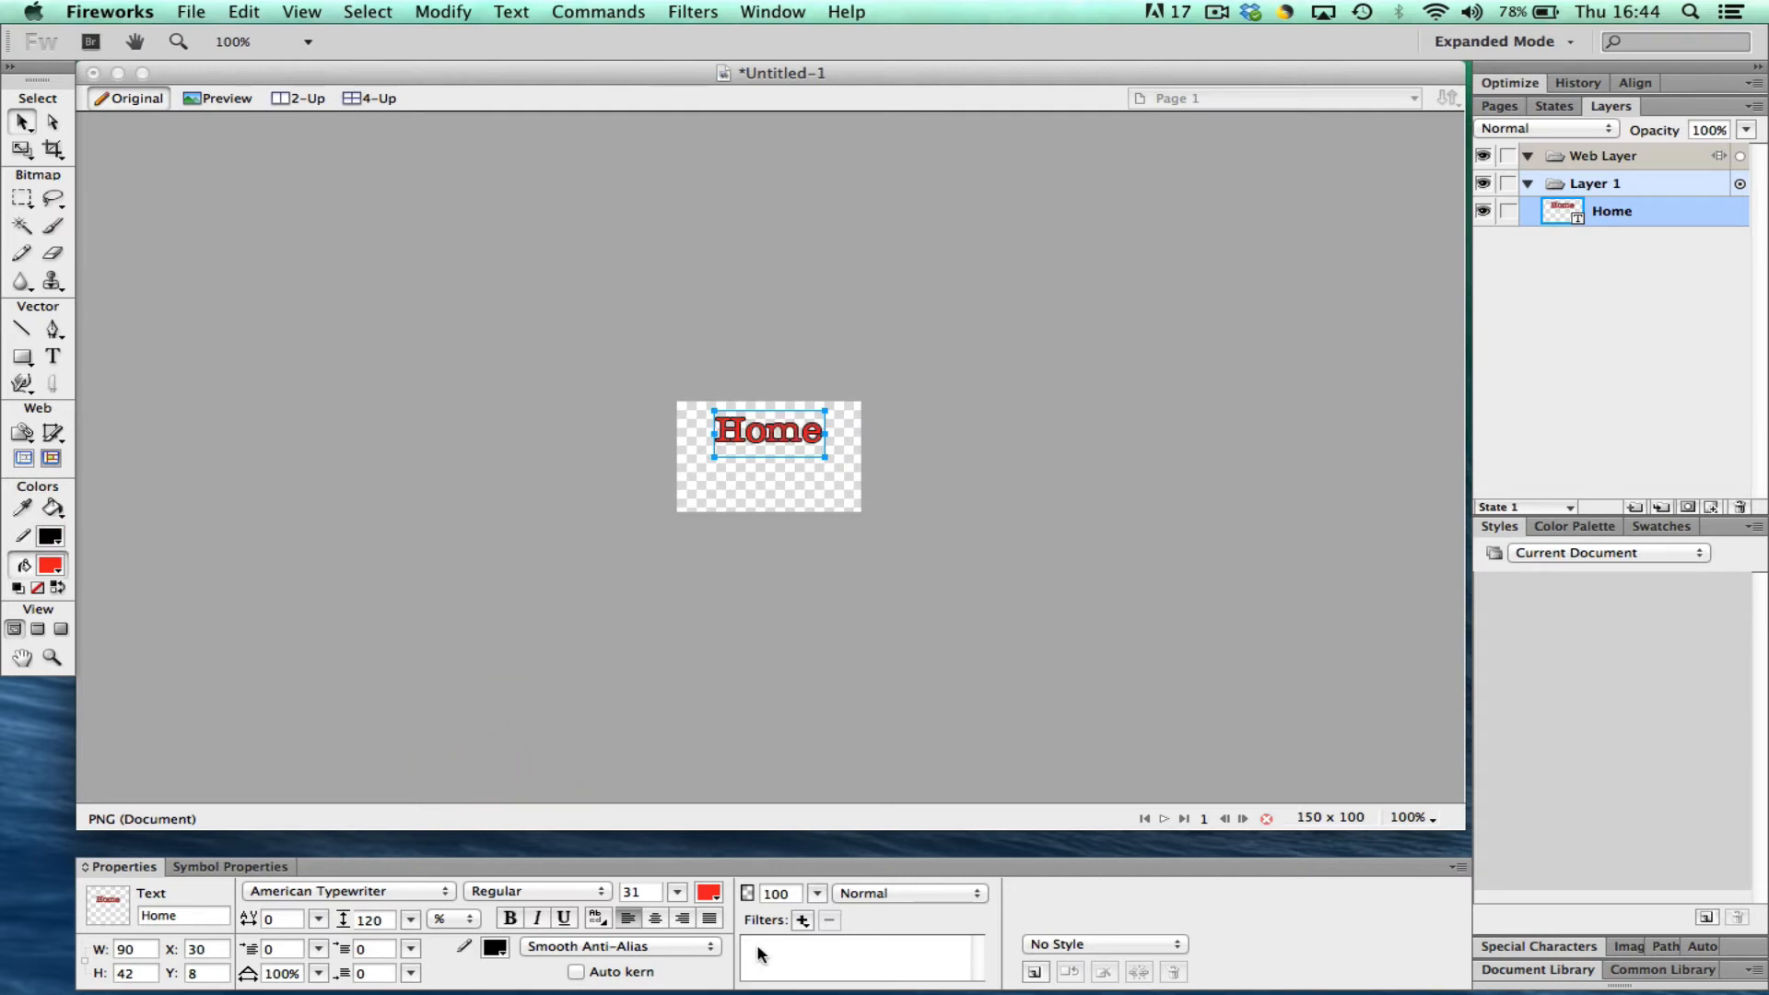
Apply a Drop Shadow filter with its default settings to the "Home" text and deselect the text
click(798, 922)
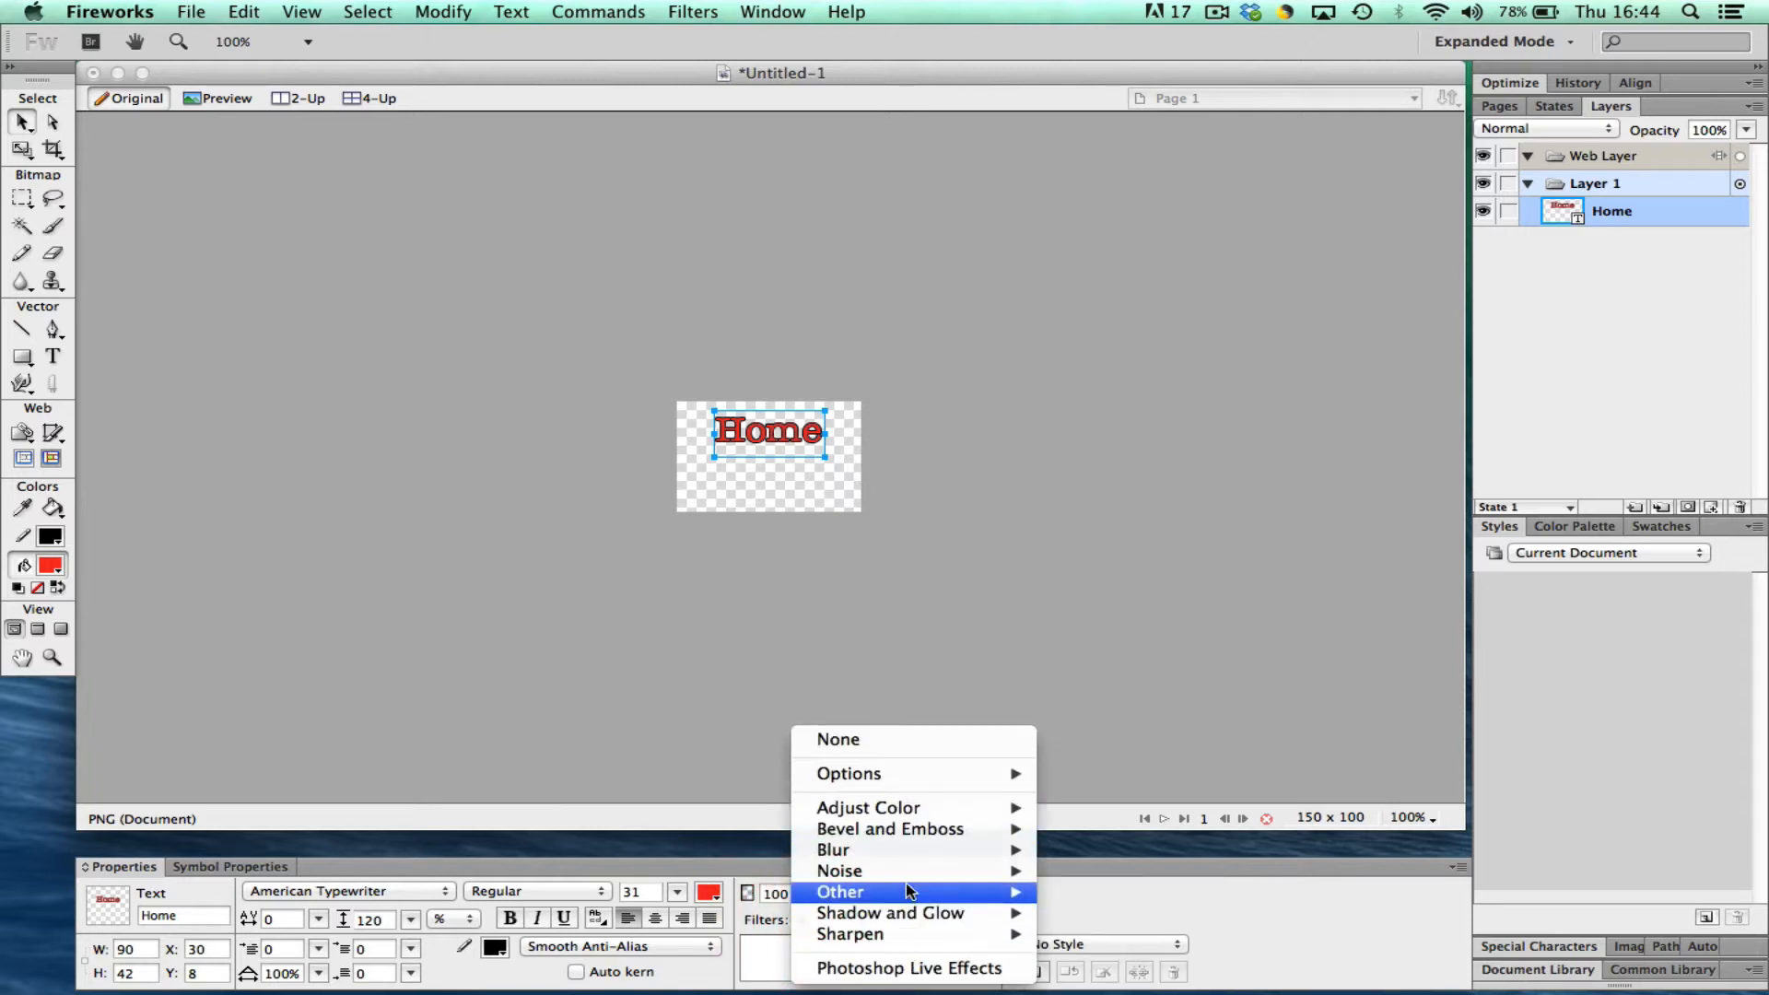
mouse_move(910, 915)
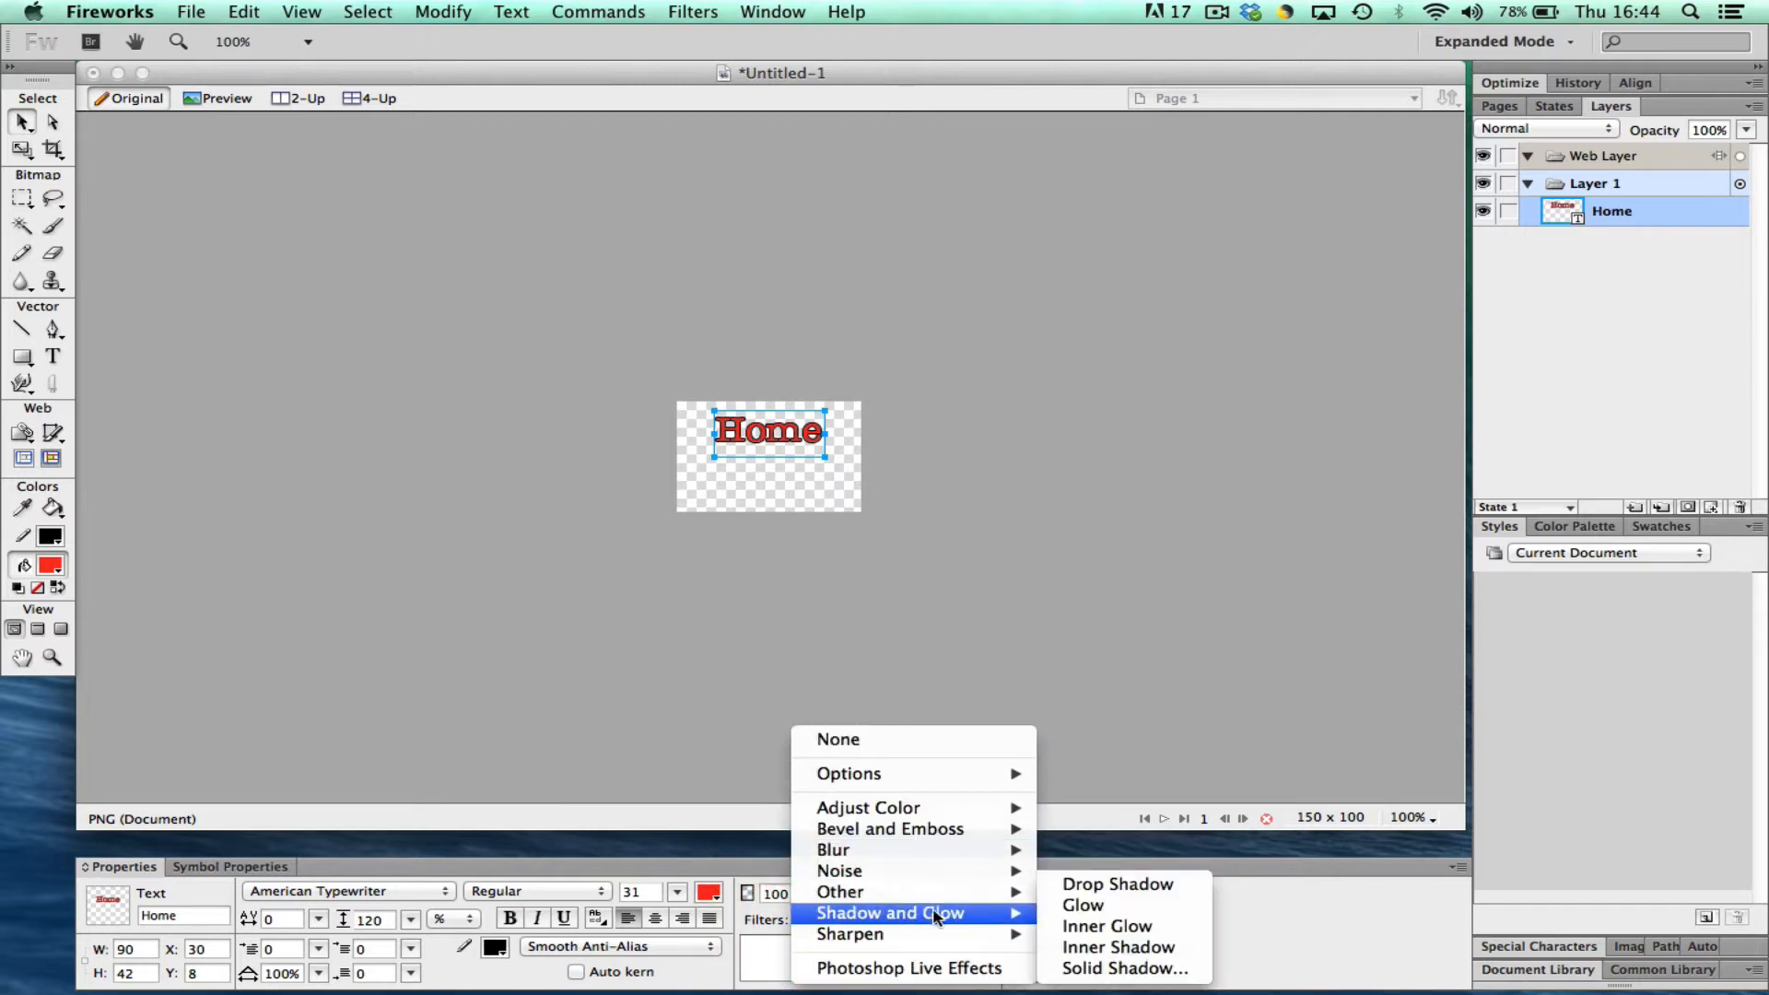
click(1108, 887)
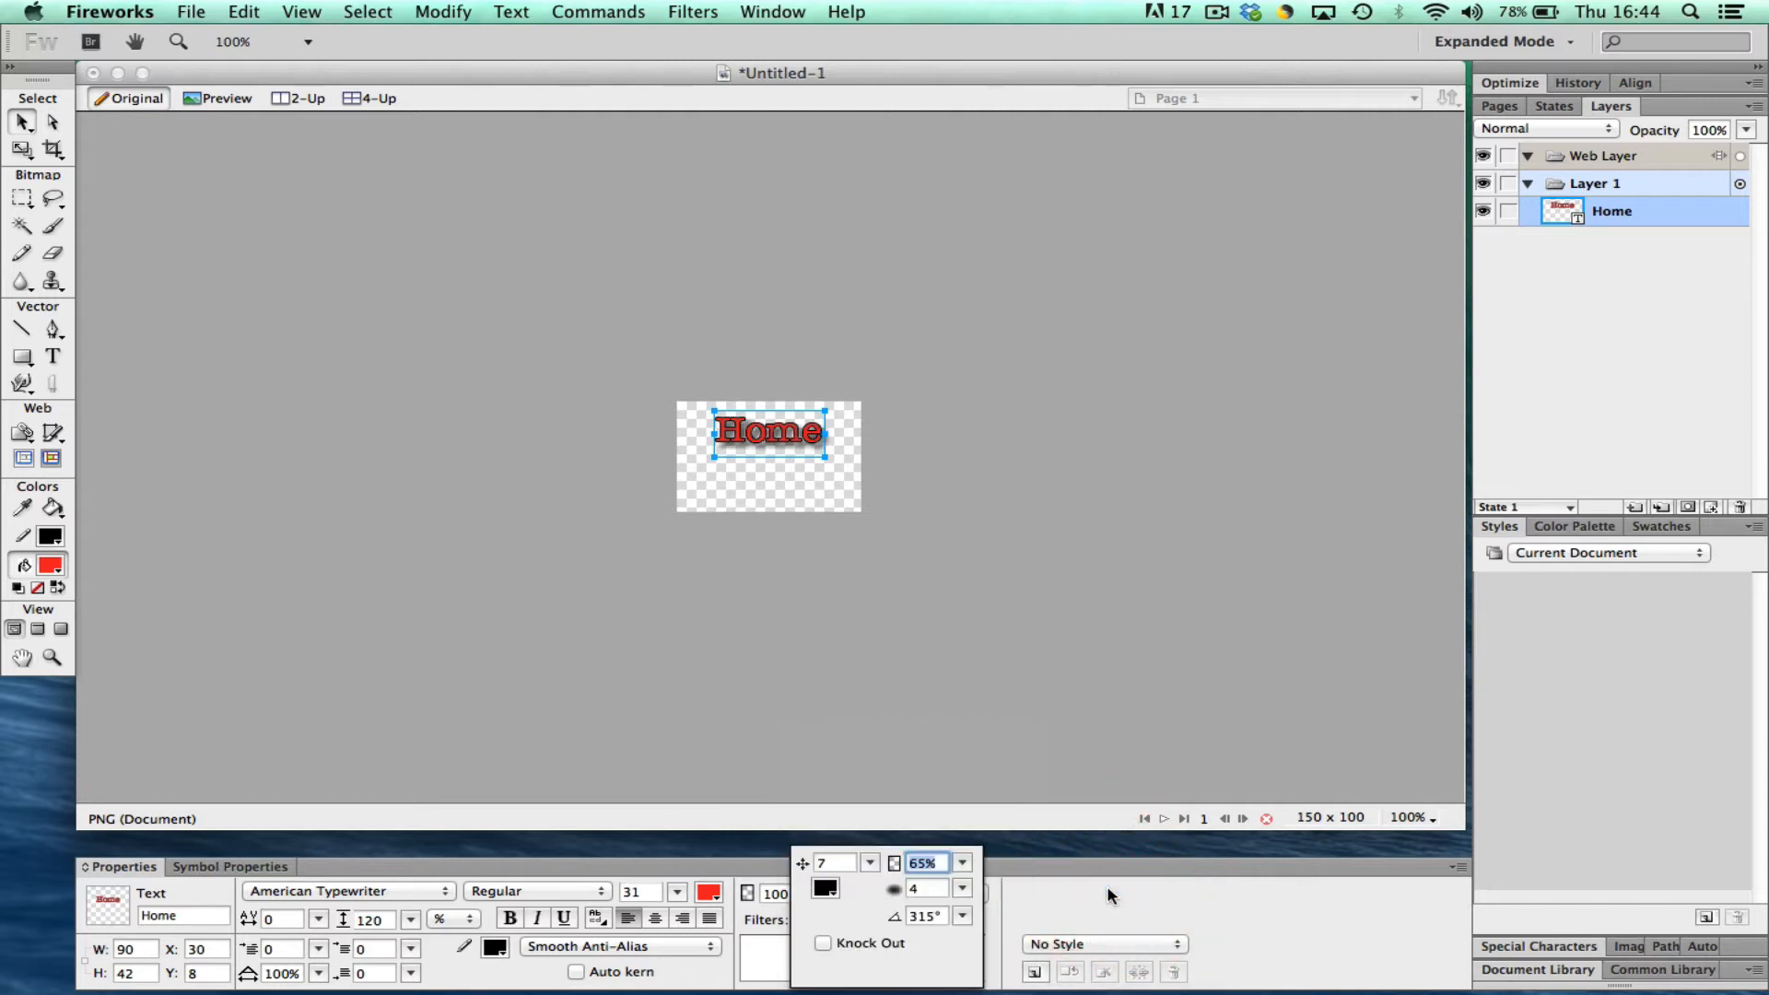
click(1078, 896)
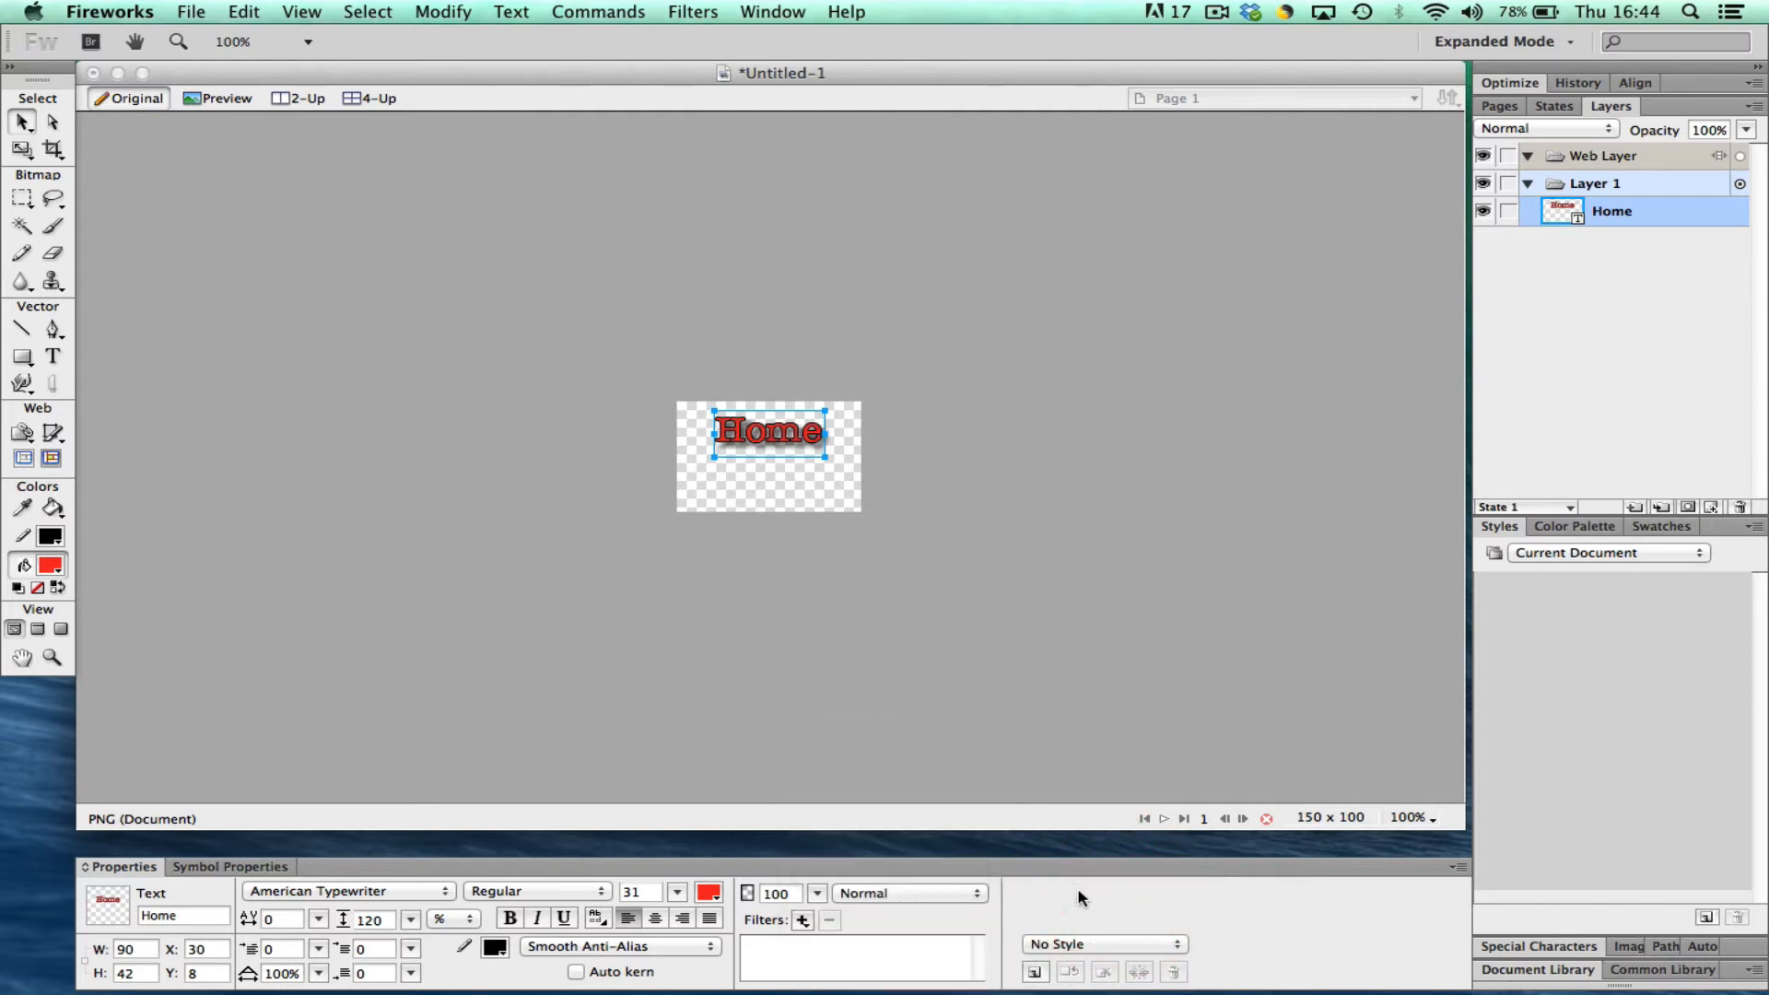
click(892, 942)
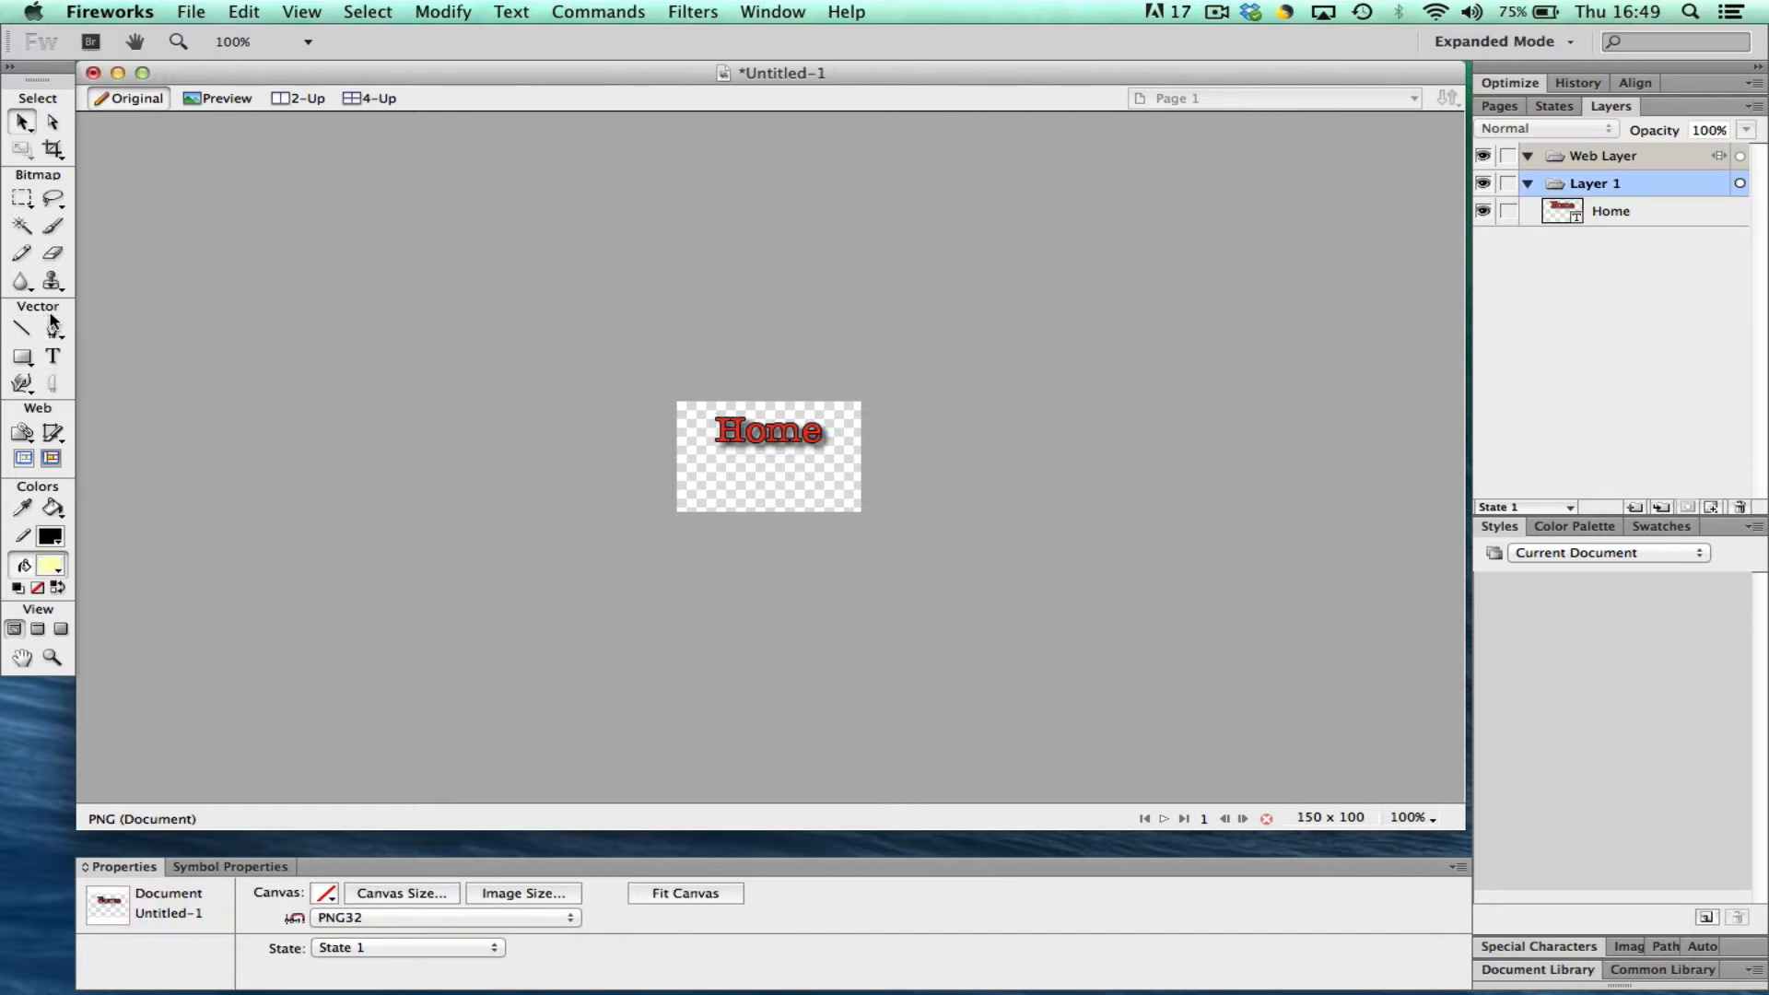
Draw a rectangle about 126 × 42 pixels over the "Home" text in the upper part of the canvas
click(26, 358)
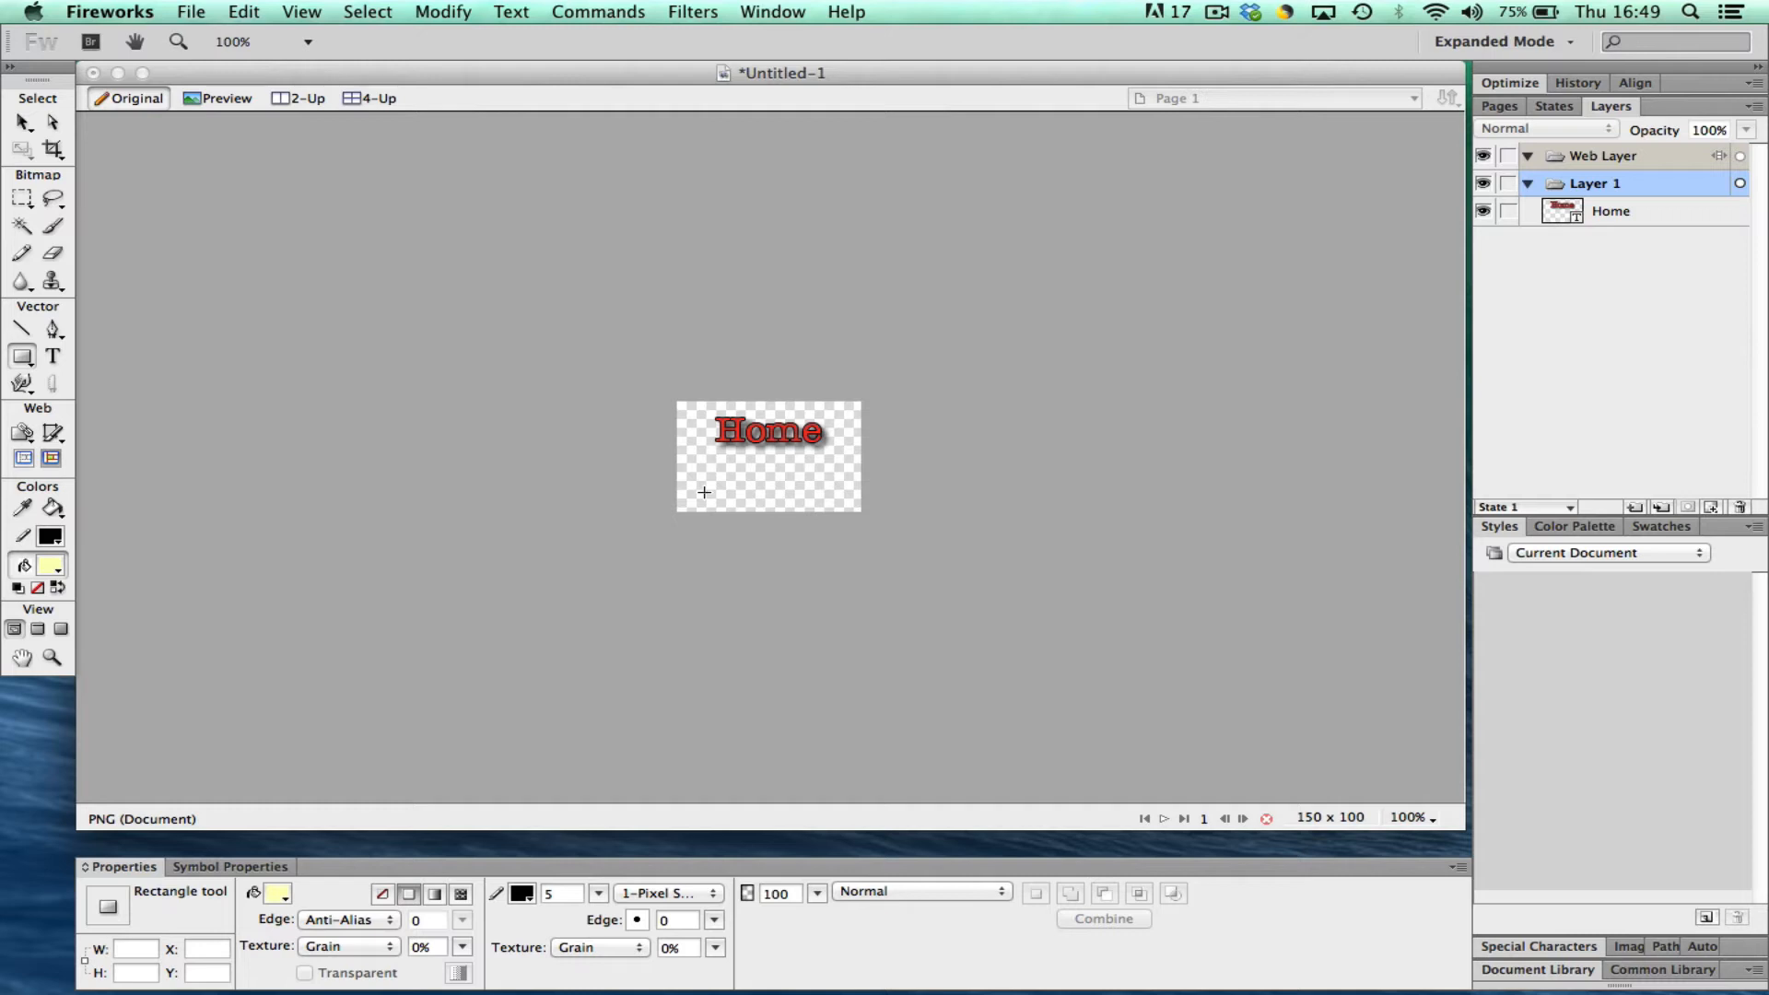
click(28, 359)
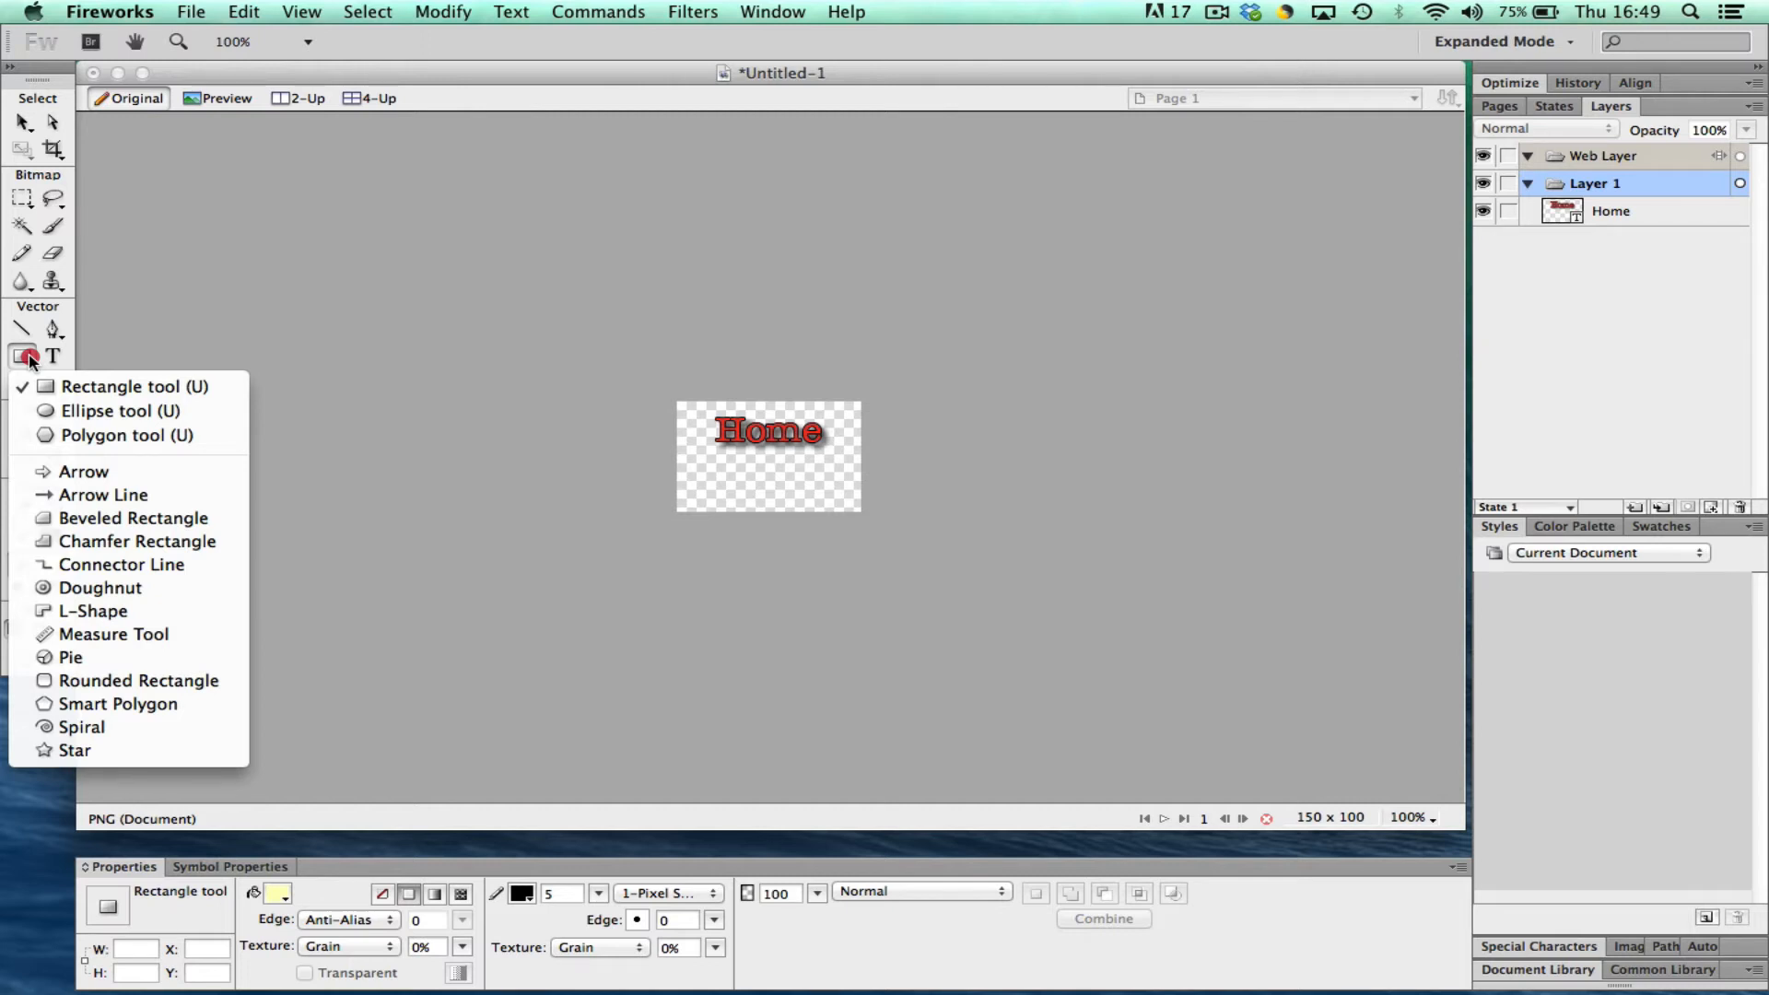
click(92, 750)
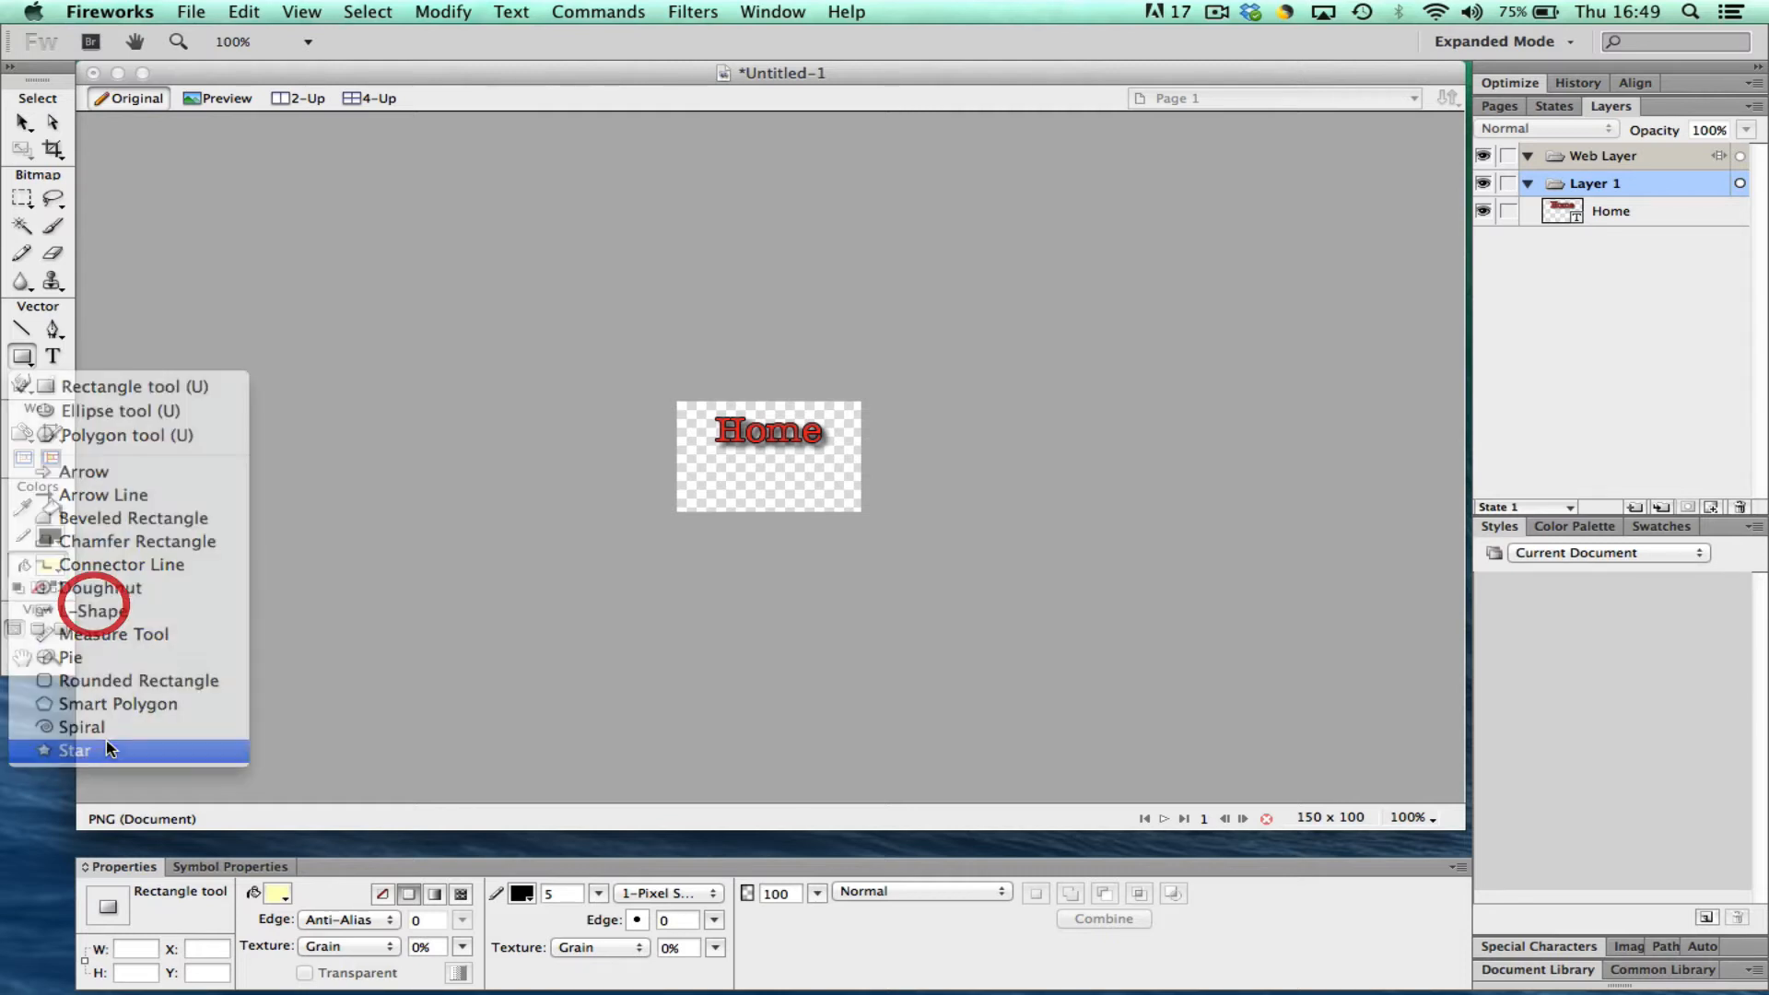
click(22, 356)
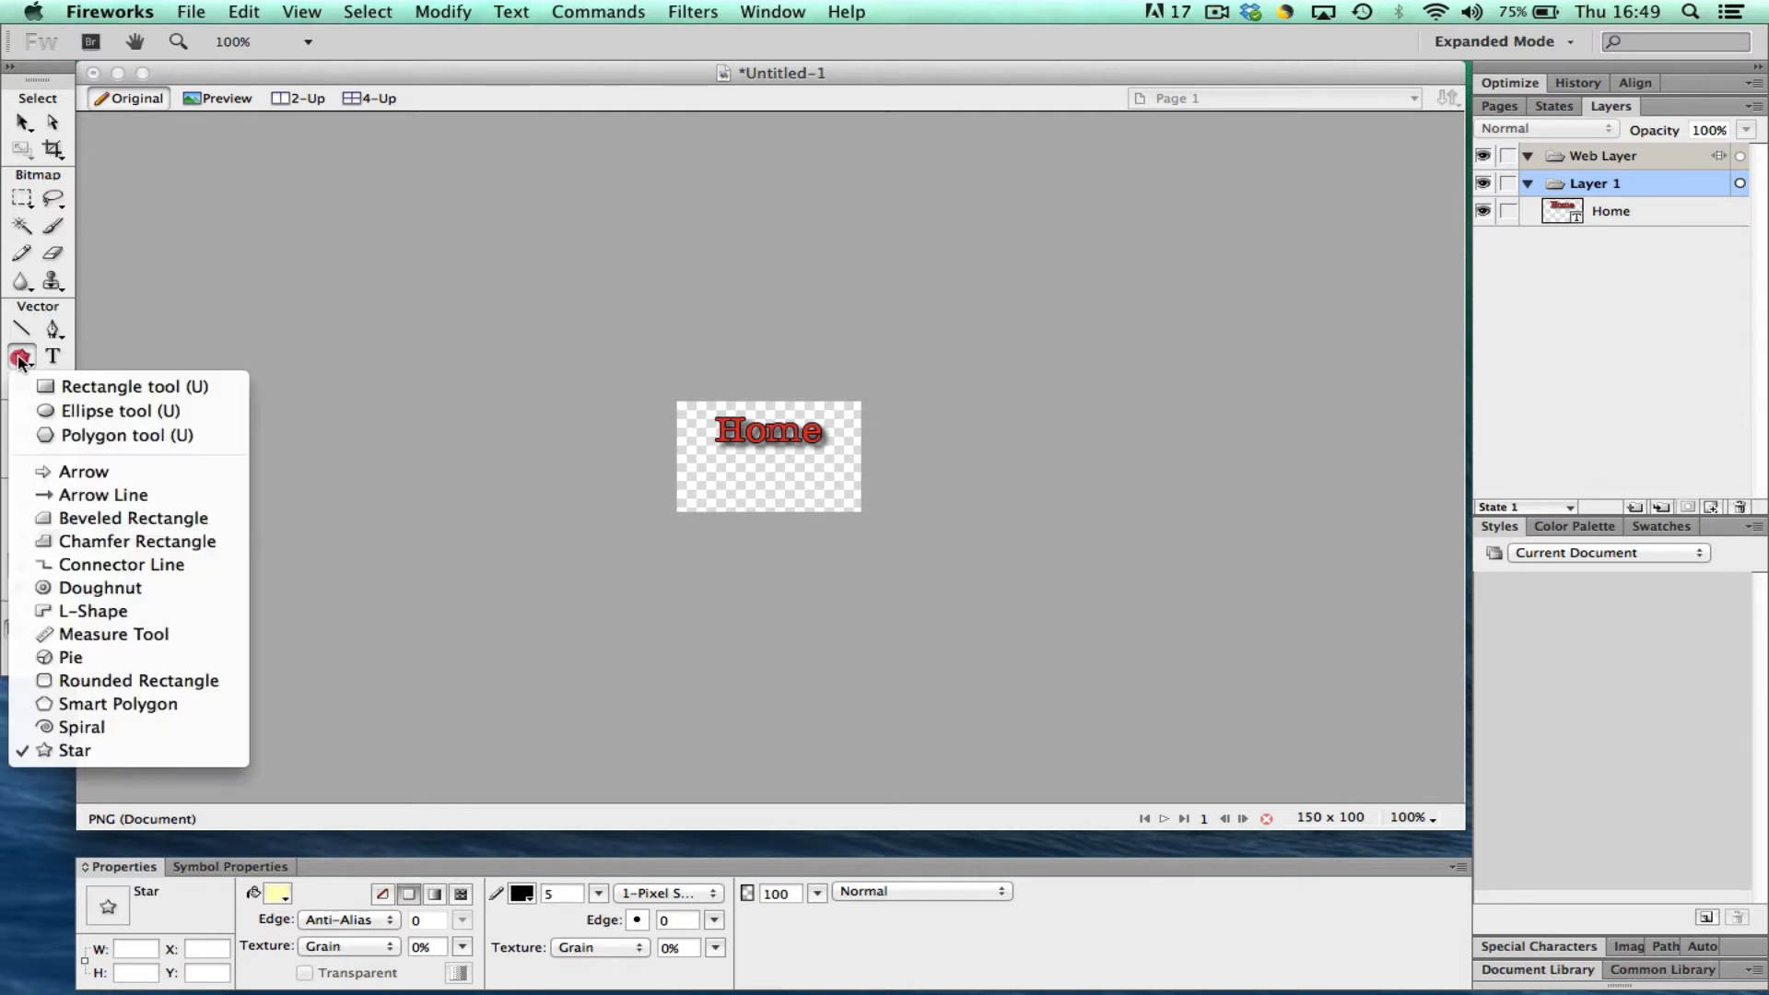
click(72, 387)
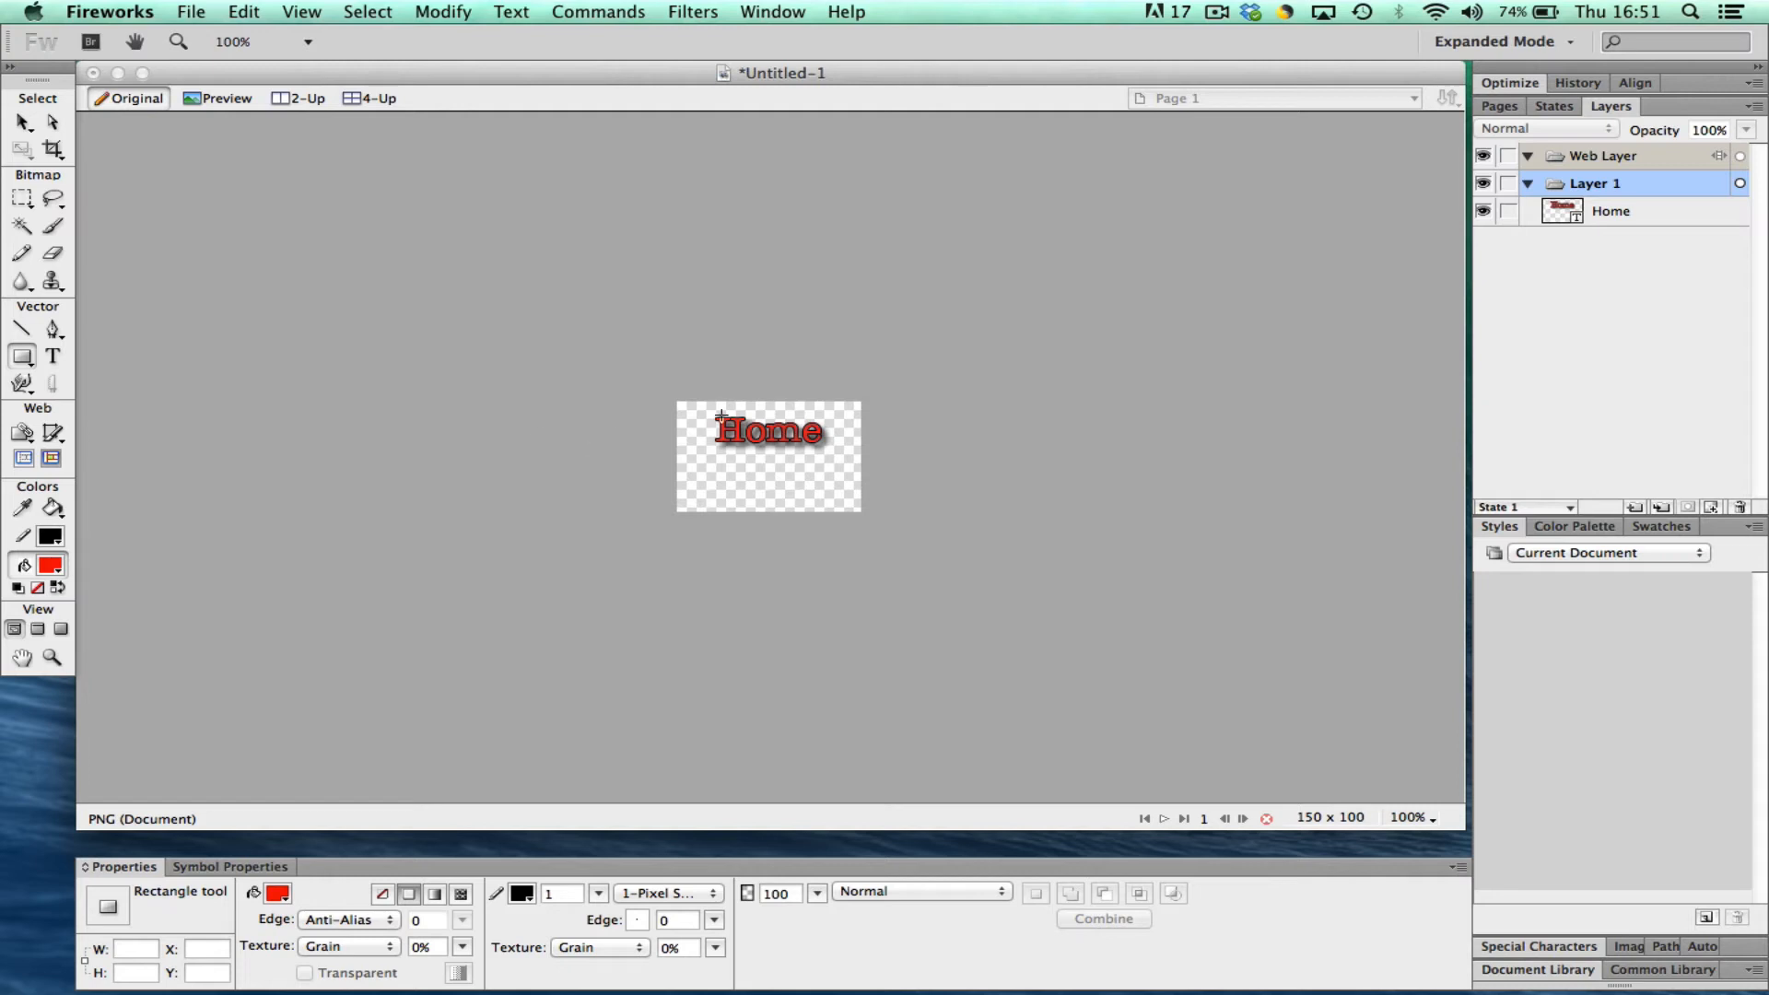
drag(687, 408, 842, 452)
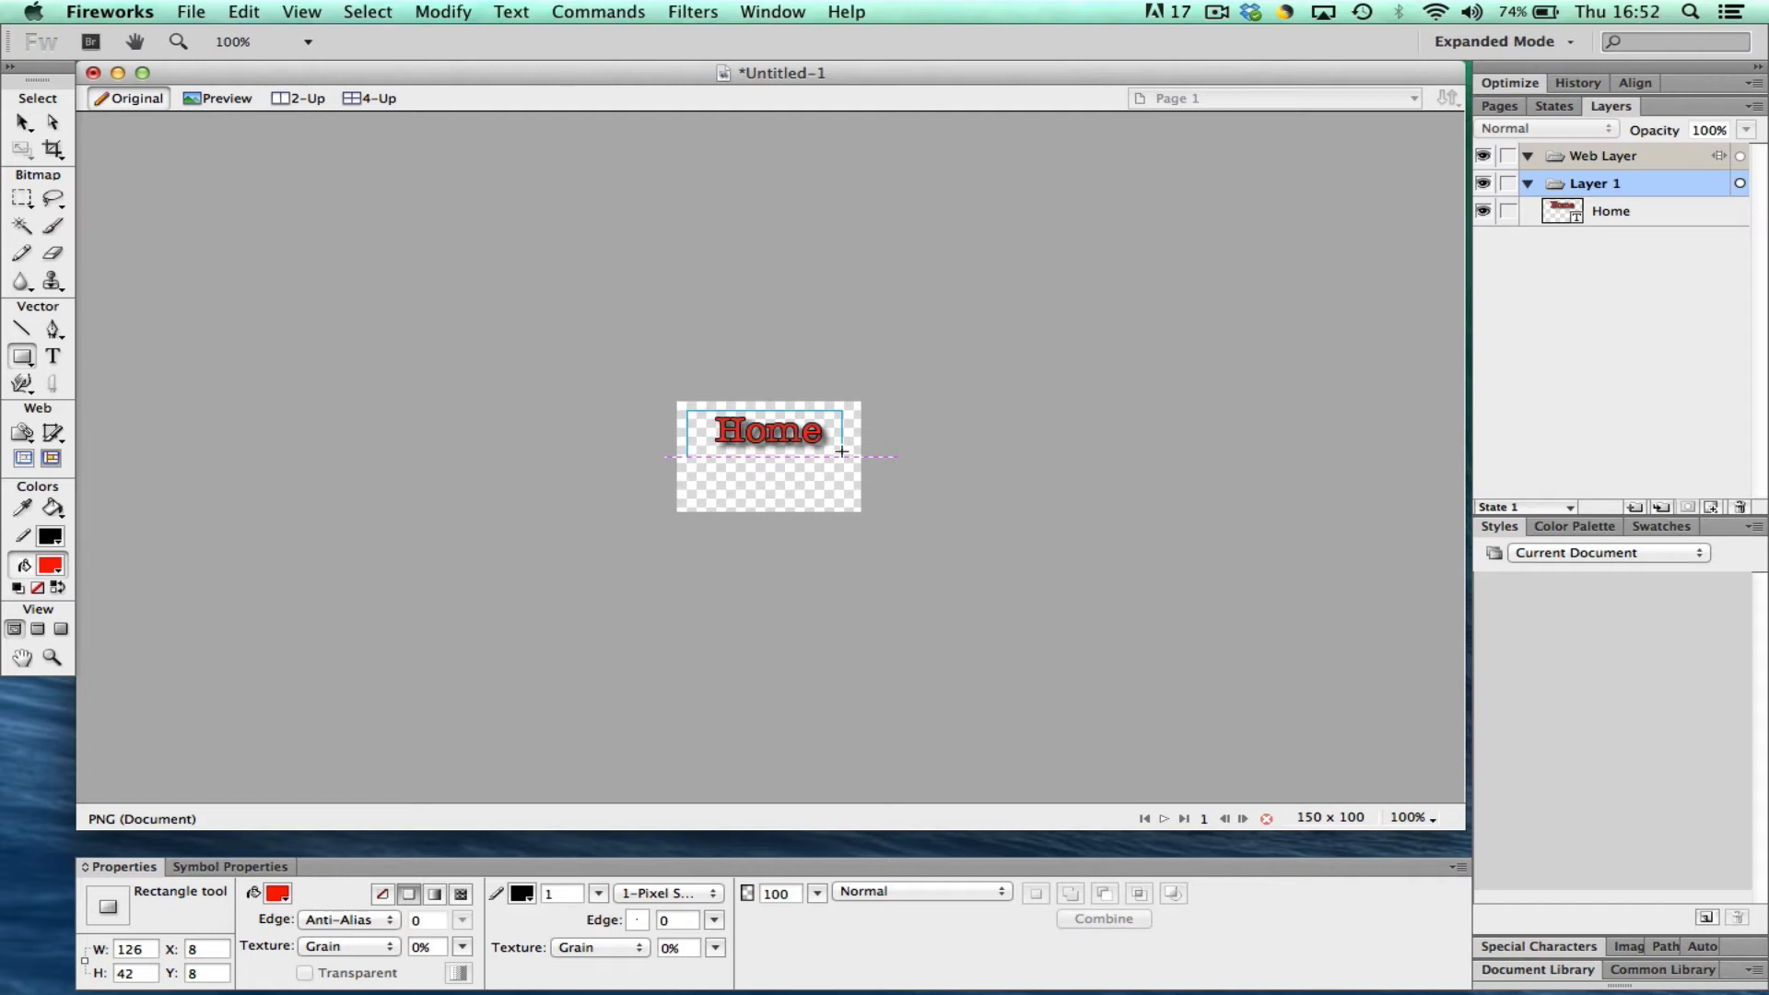
drag(842, 451, 842, 451)
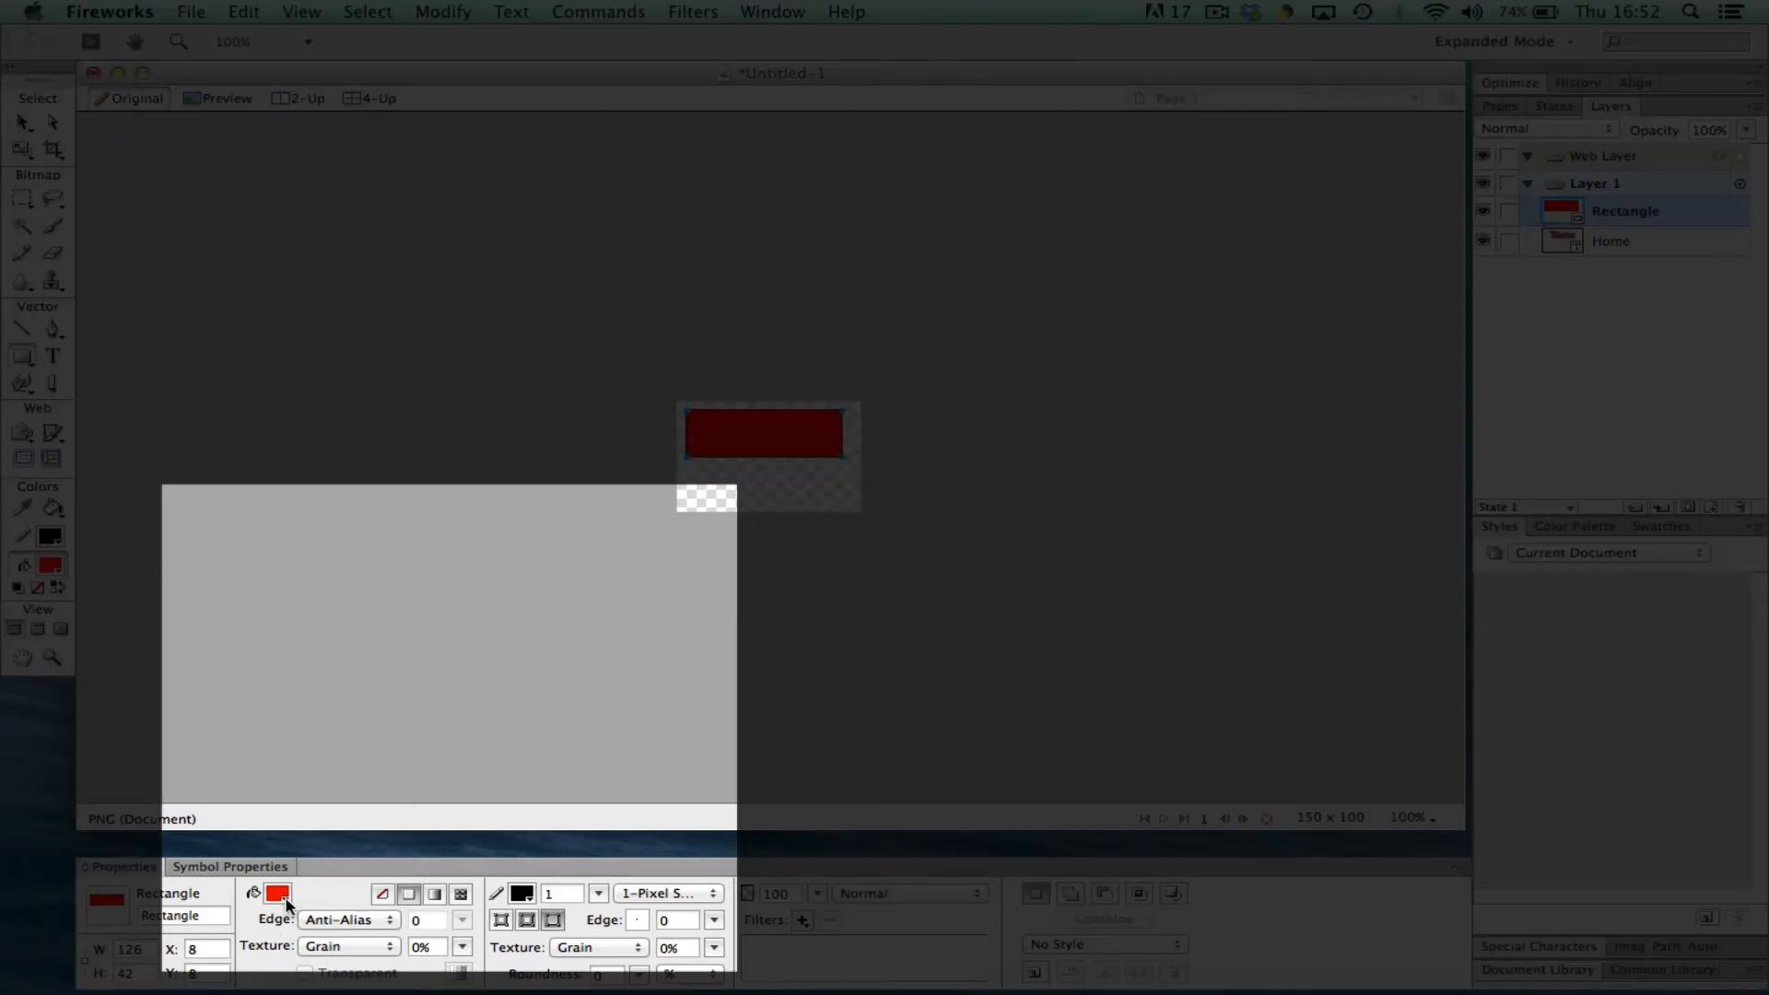
Fill the rectangle with pale yellow and give it a black (#000000) outline 3 pixels wide
click(283, 899)
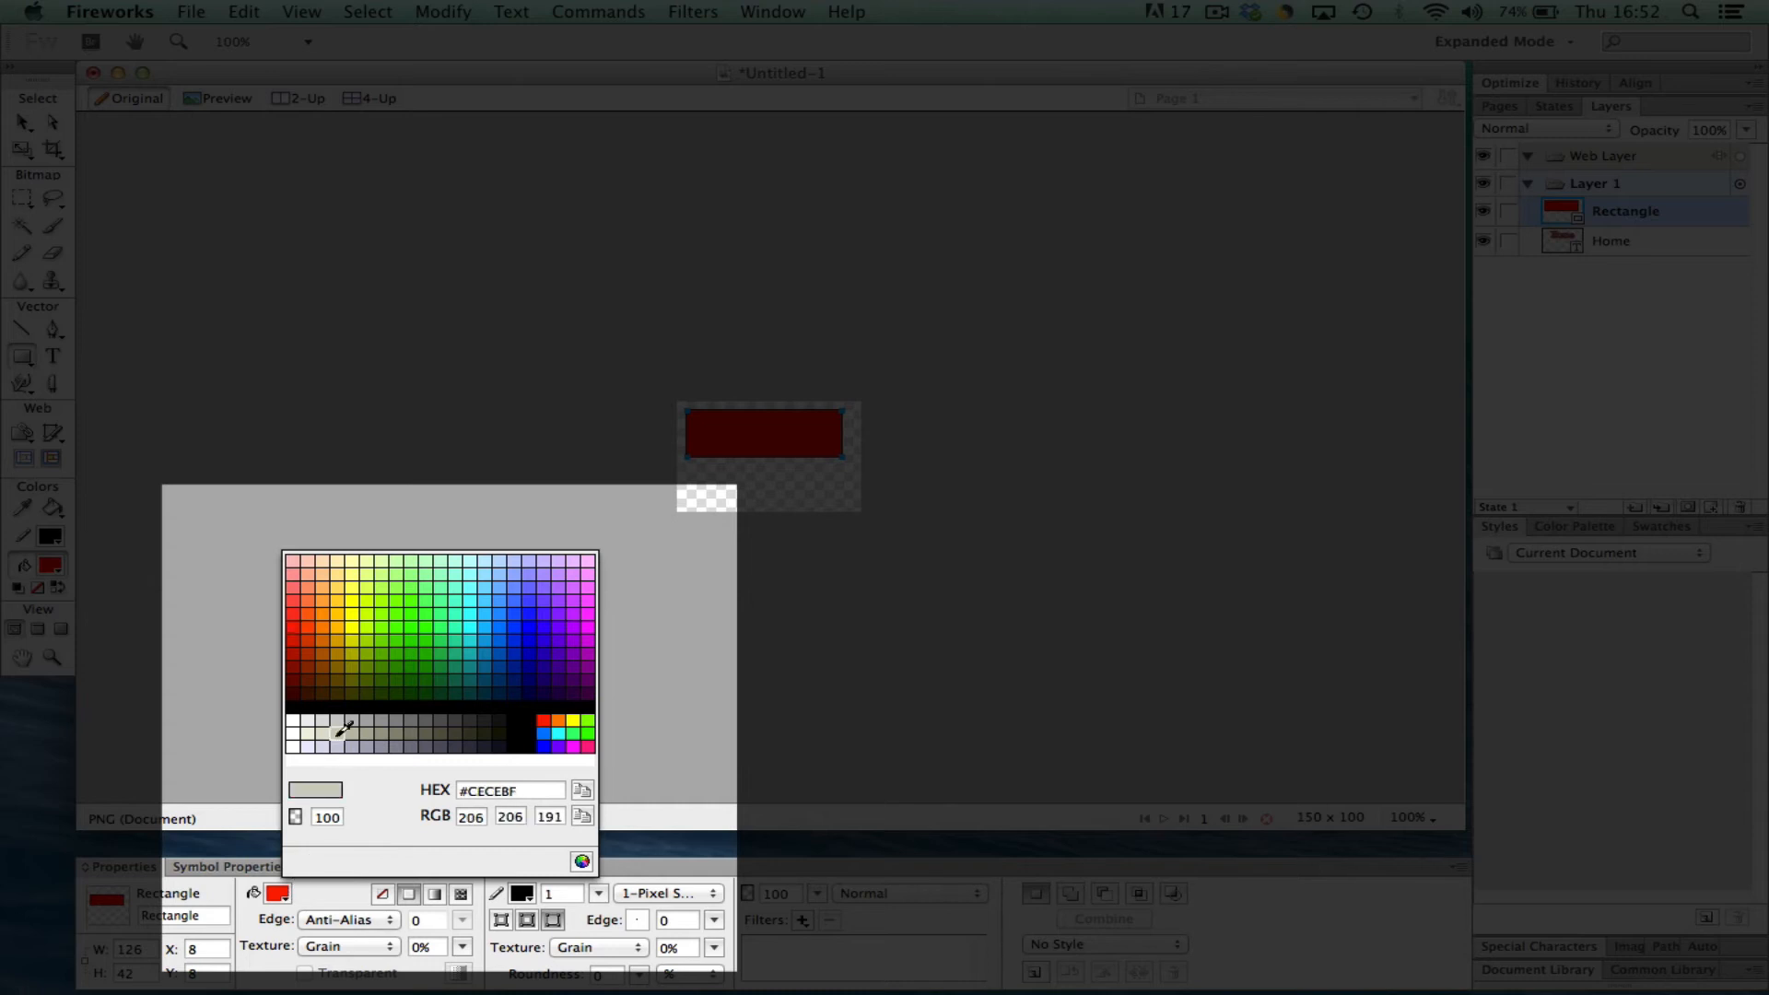
click(359, 561)
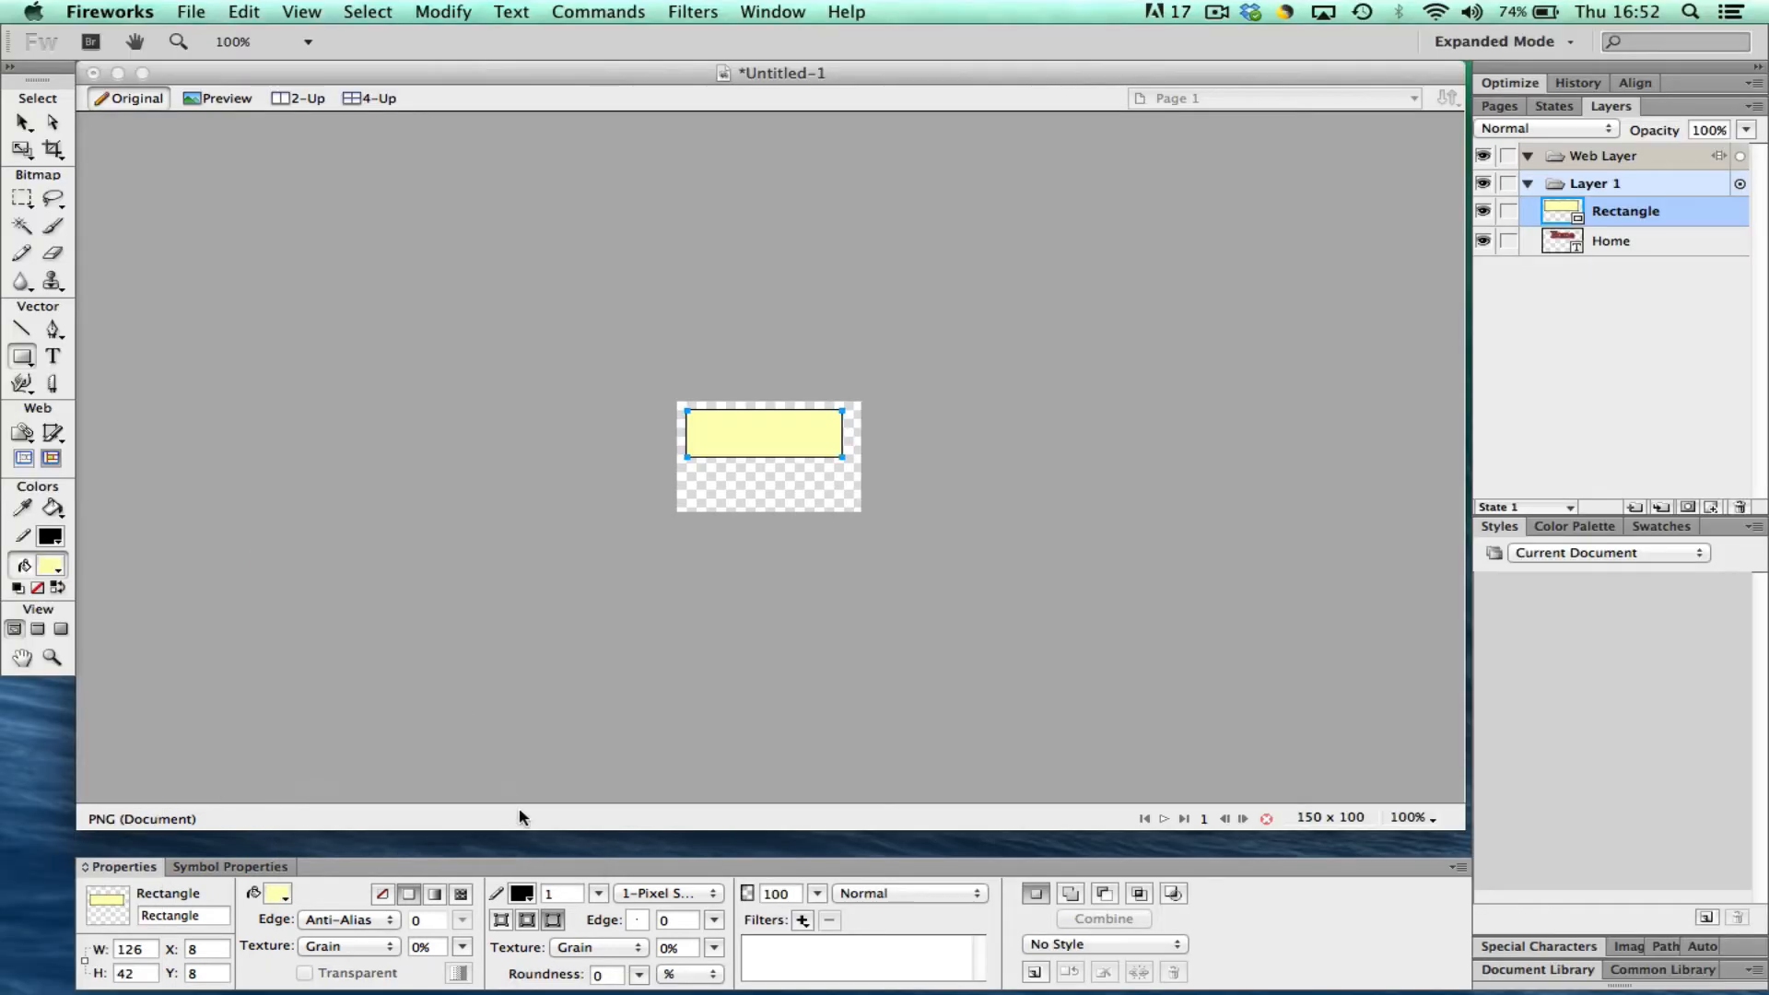
click(531, 898)
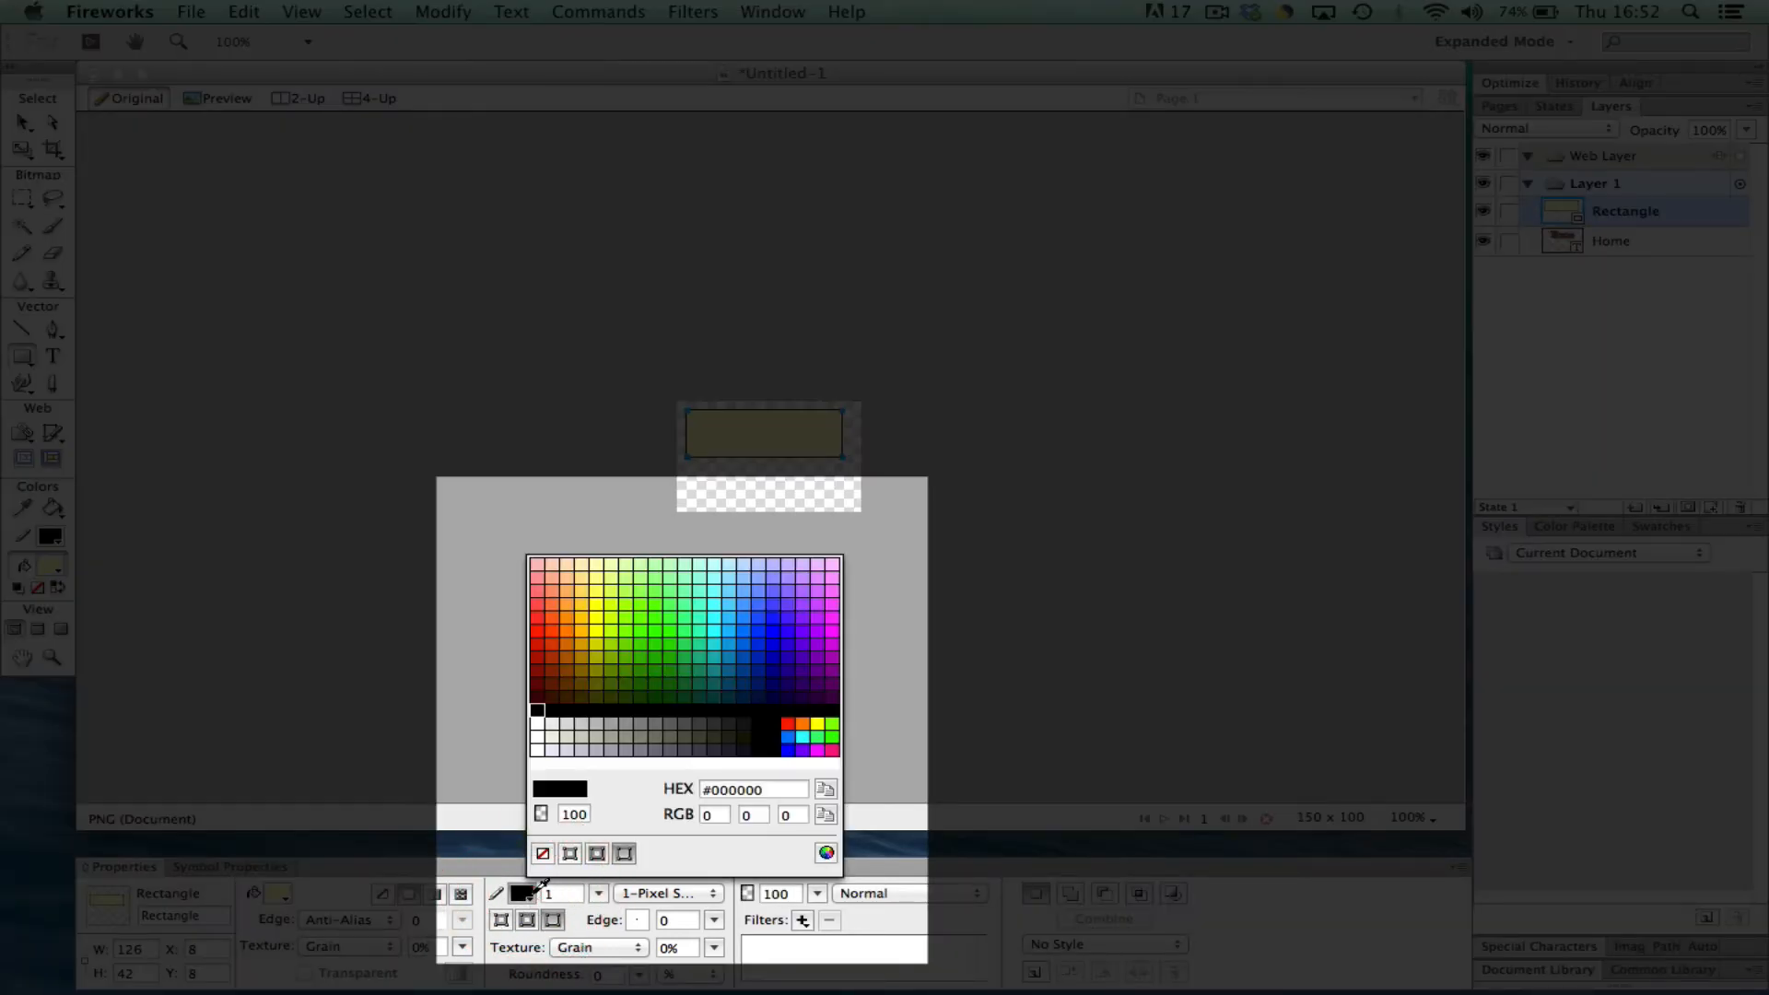
click(537, 710)
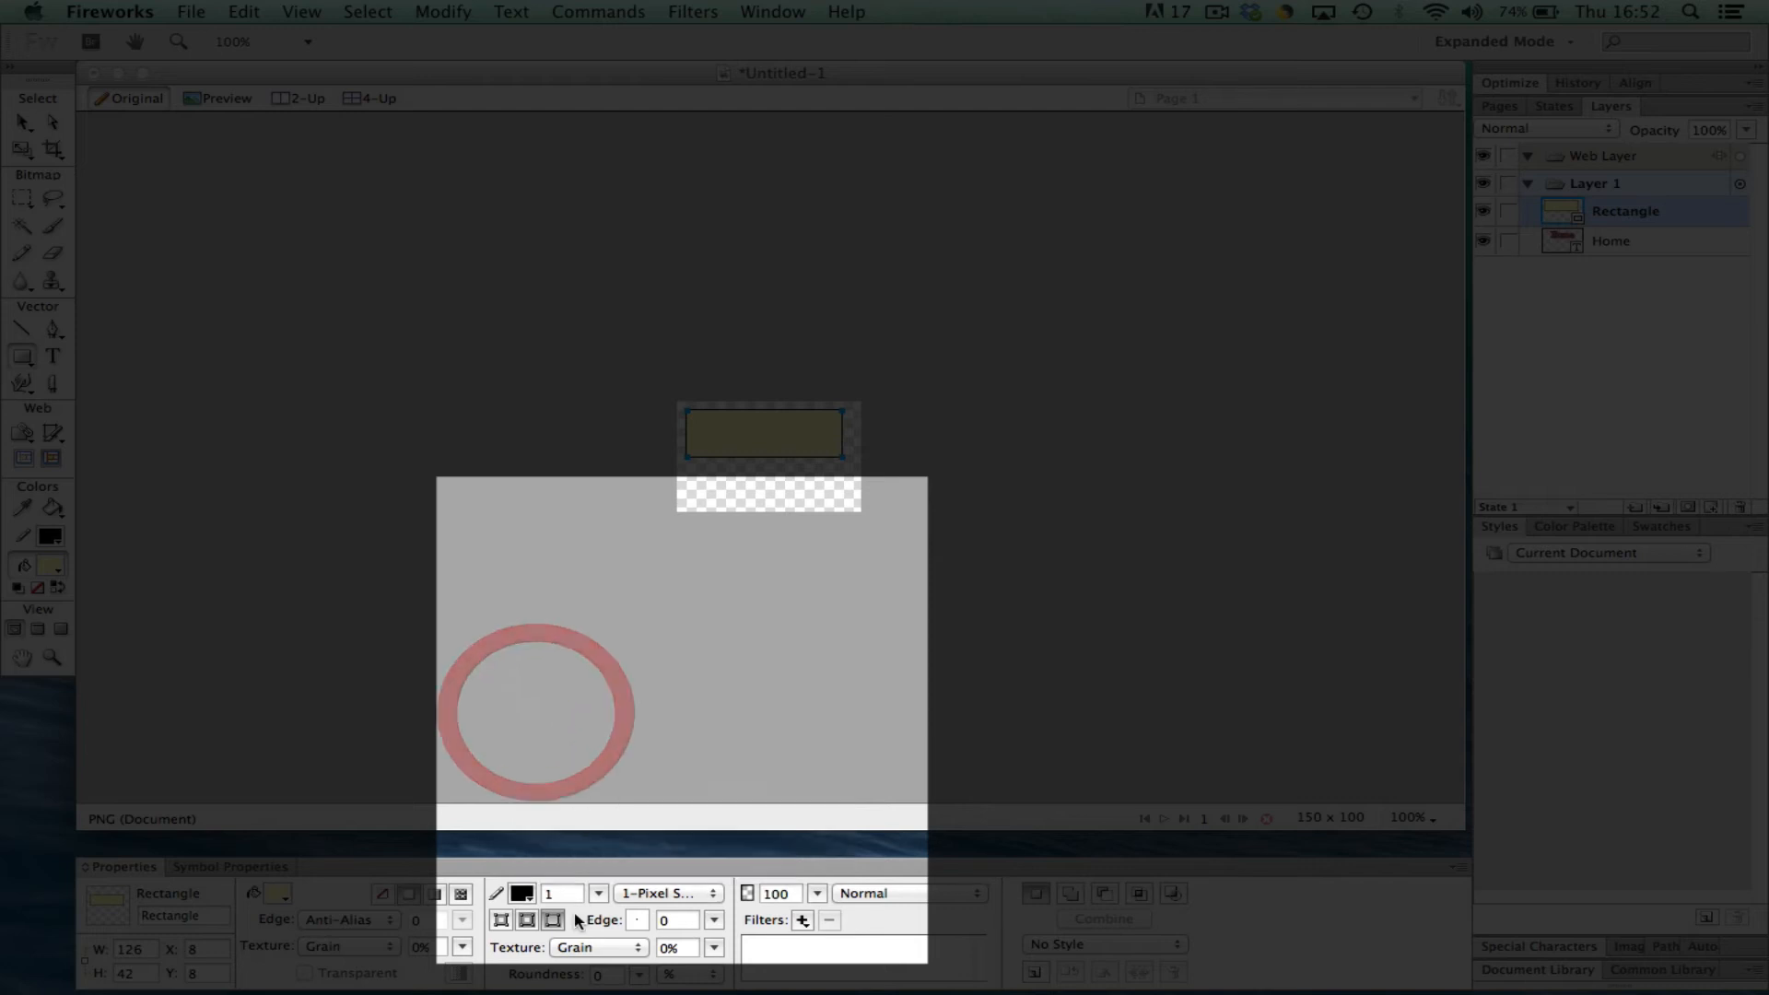
click(573, 892)
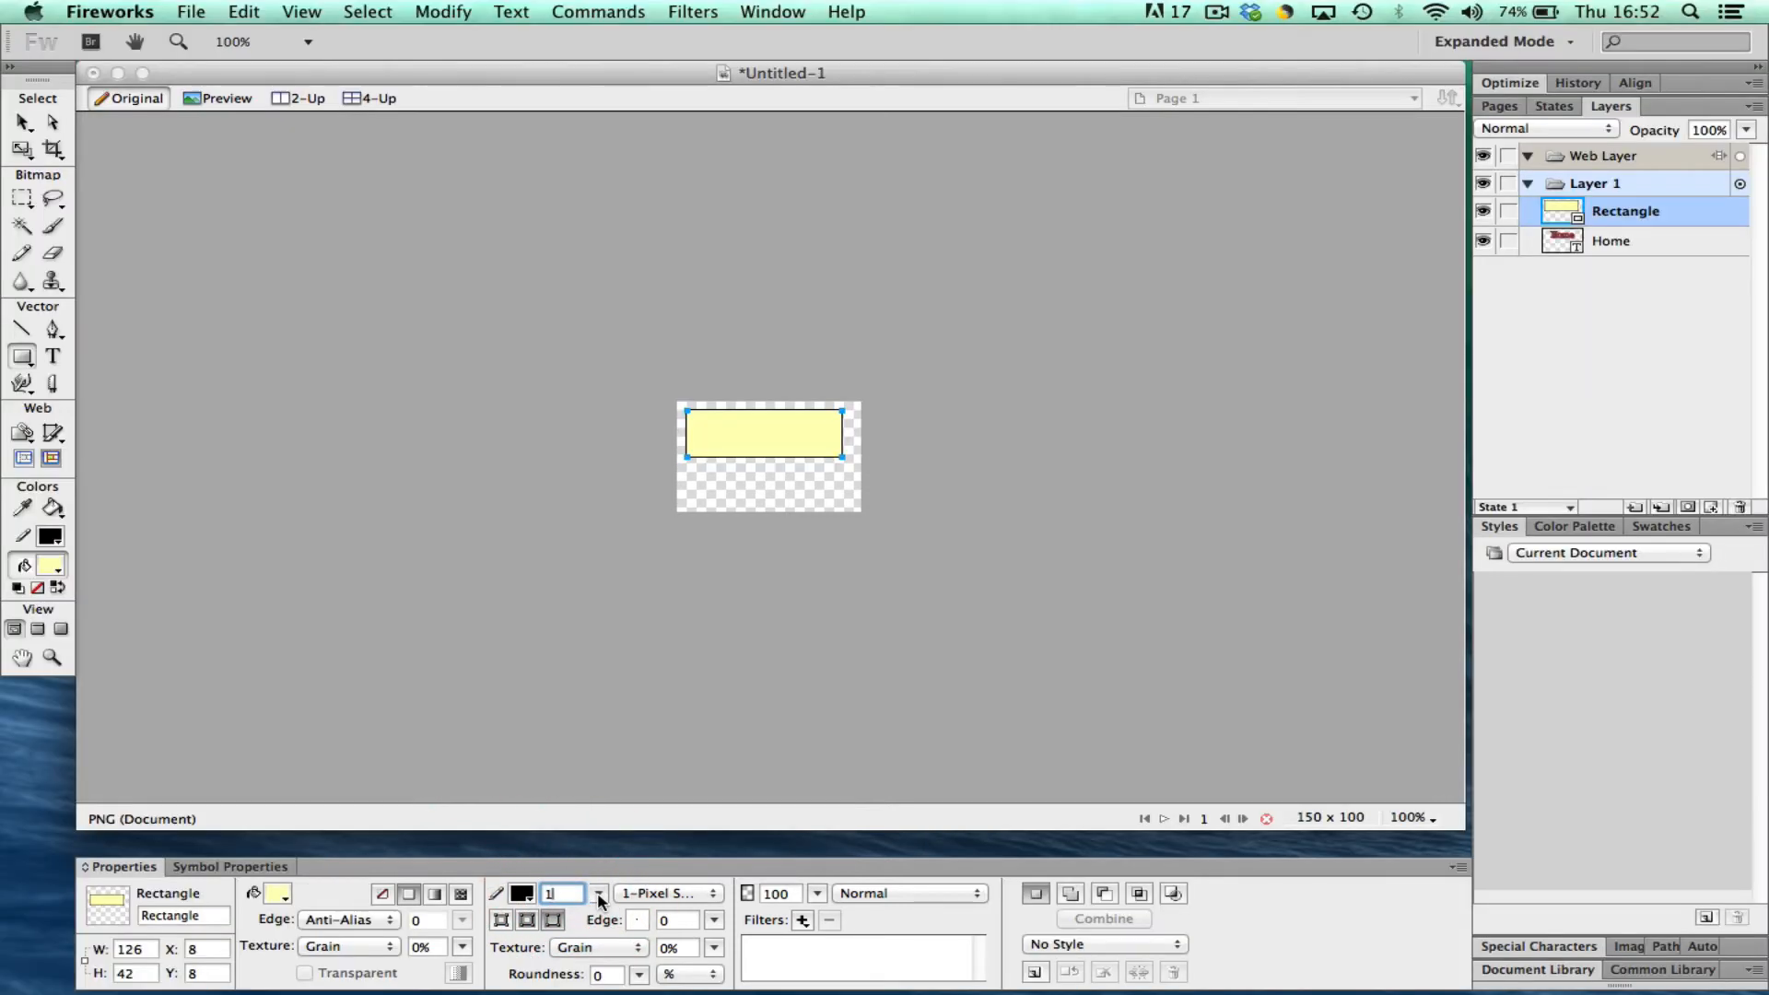
drag(600, 901, 603, 866)
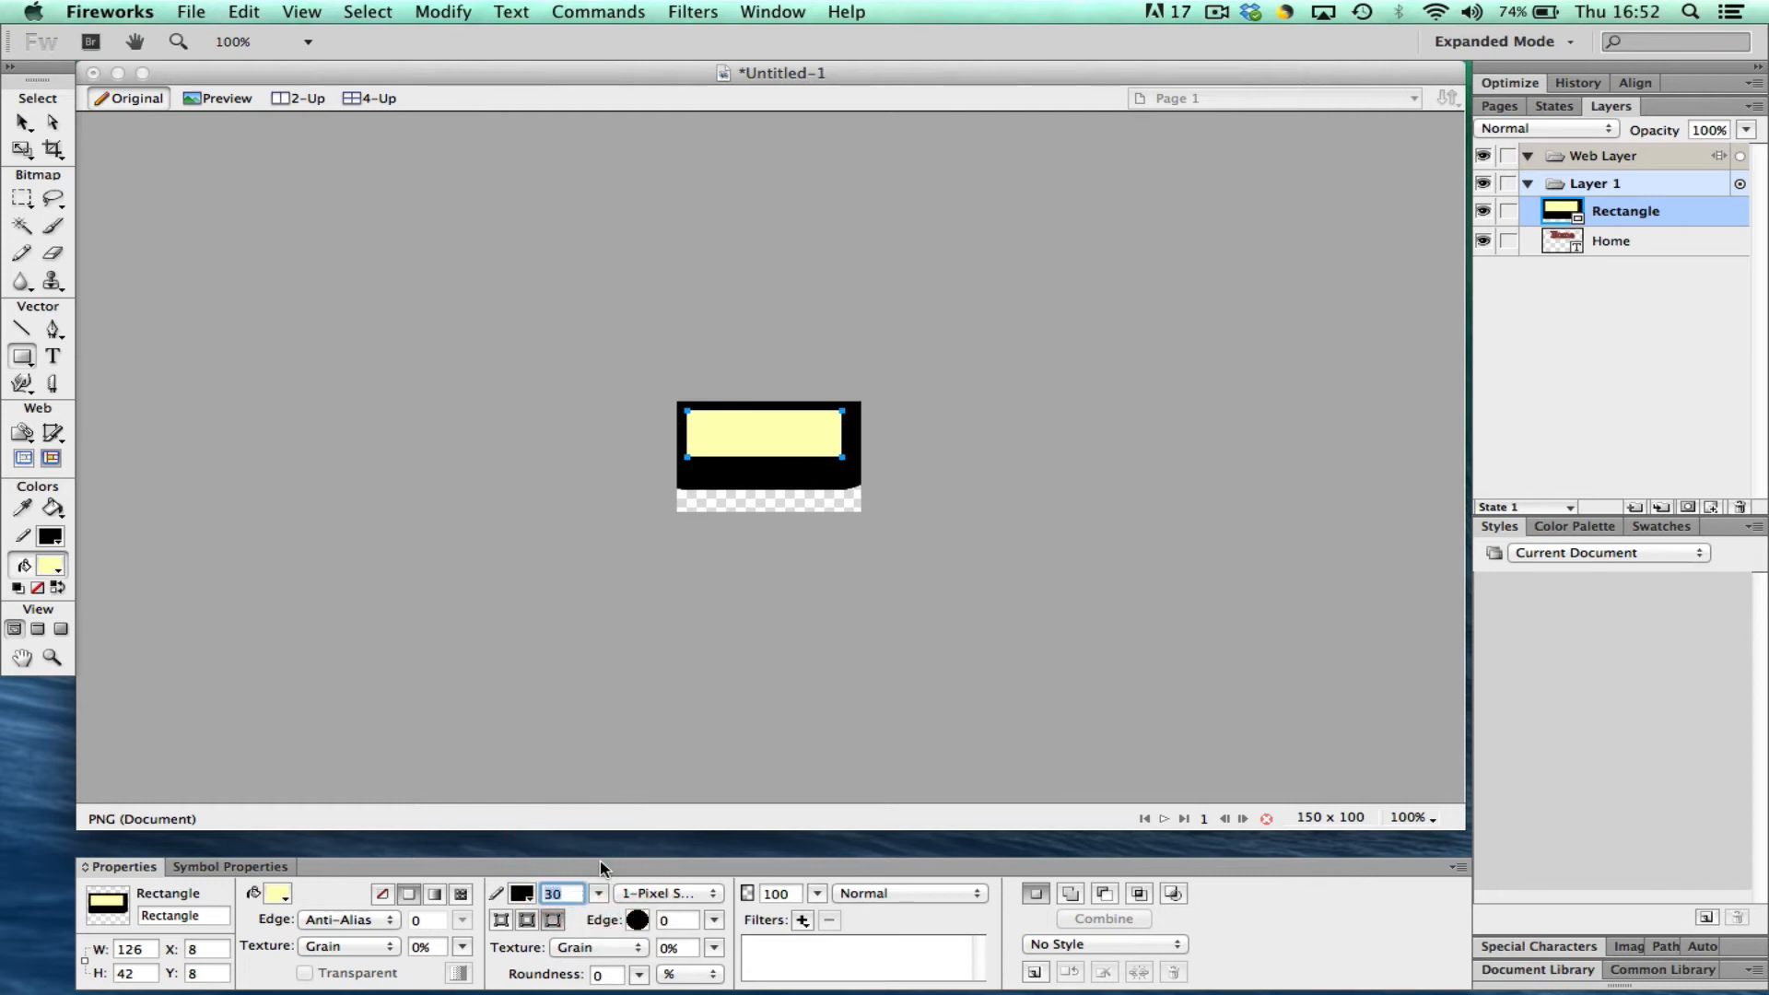
drag(598, 893, 600, 925)
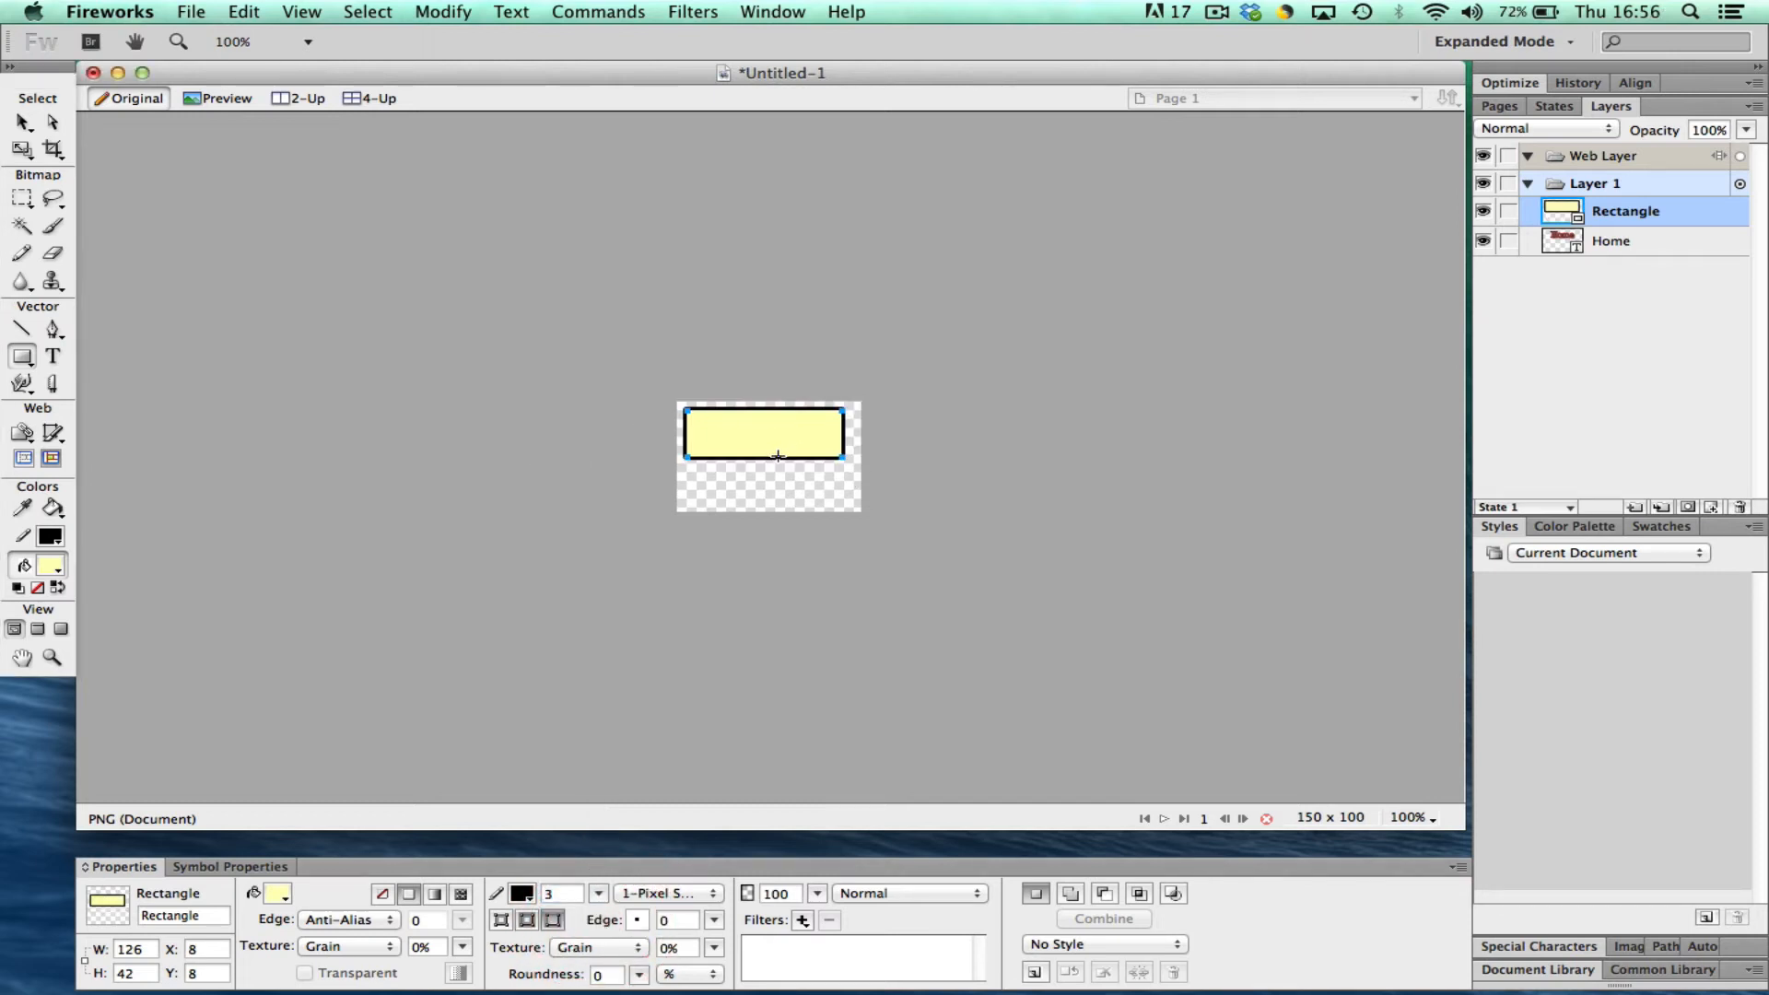
click(22, 126)
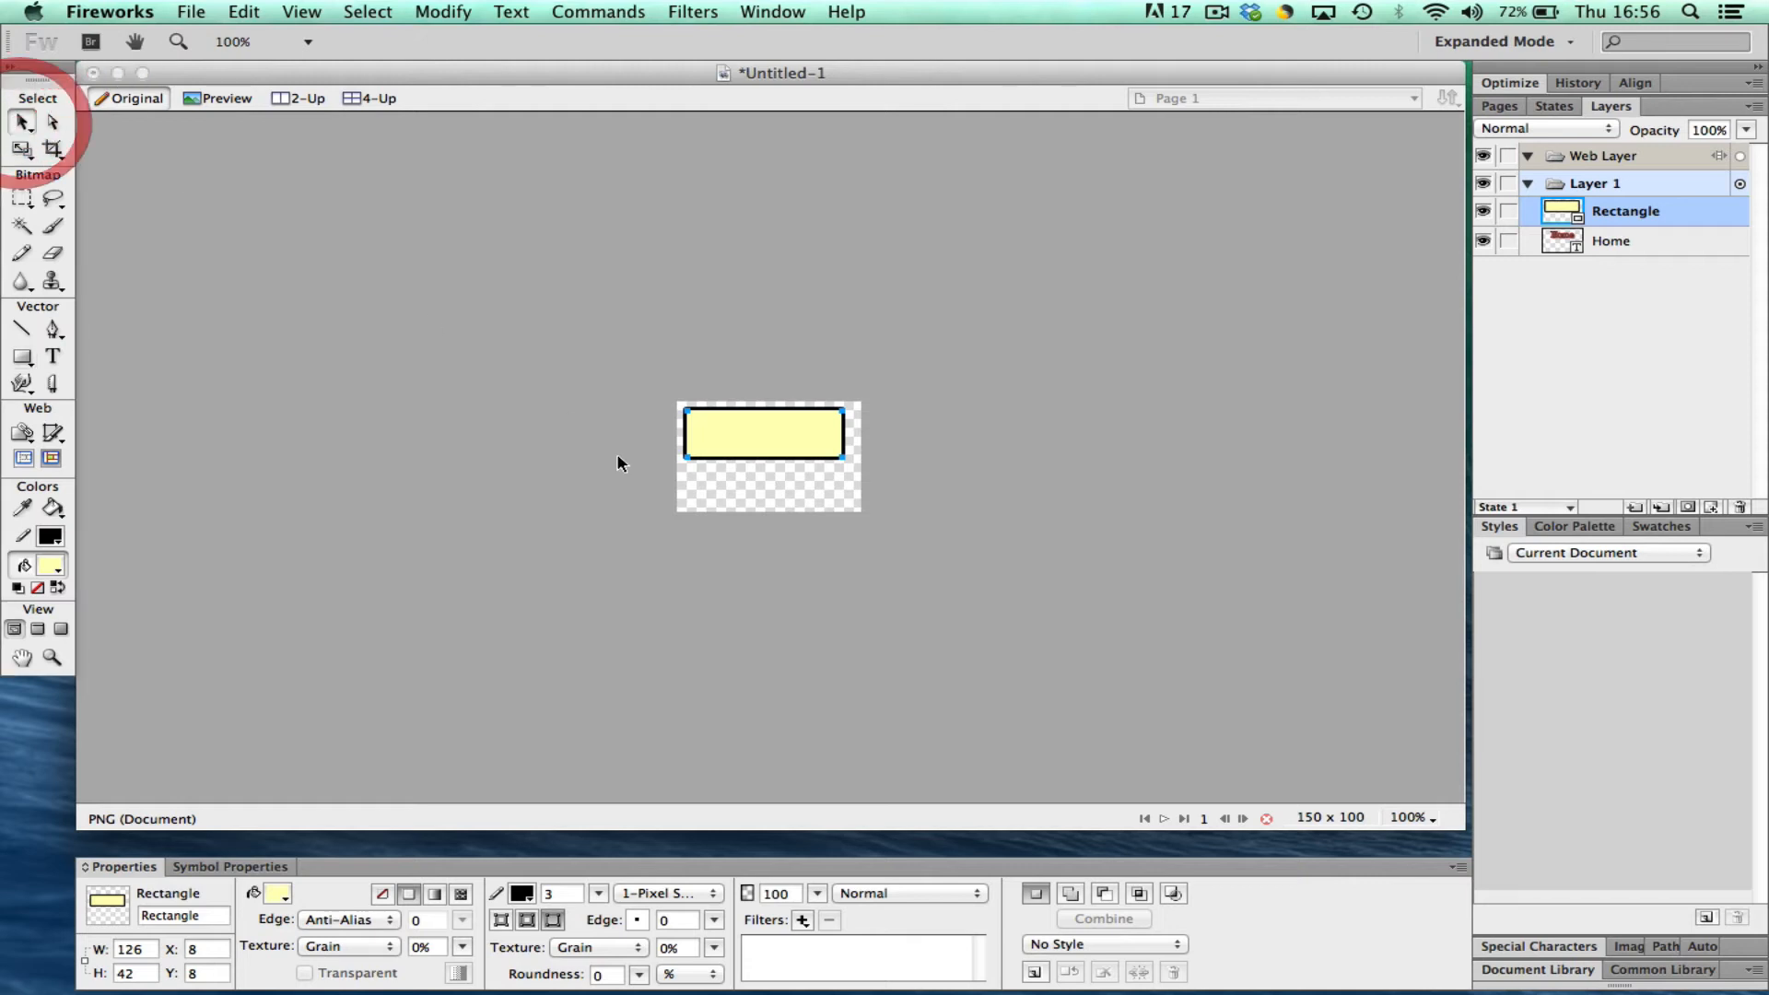
click(760, 417)
click(802, 919)
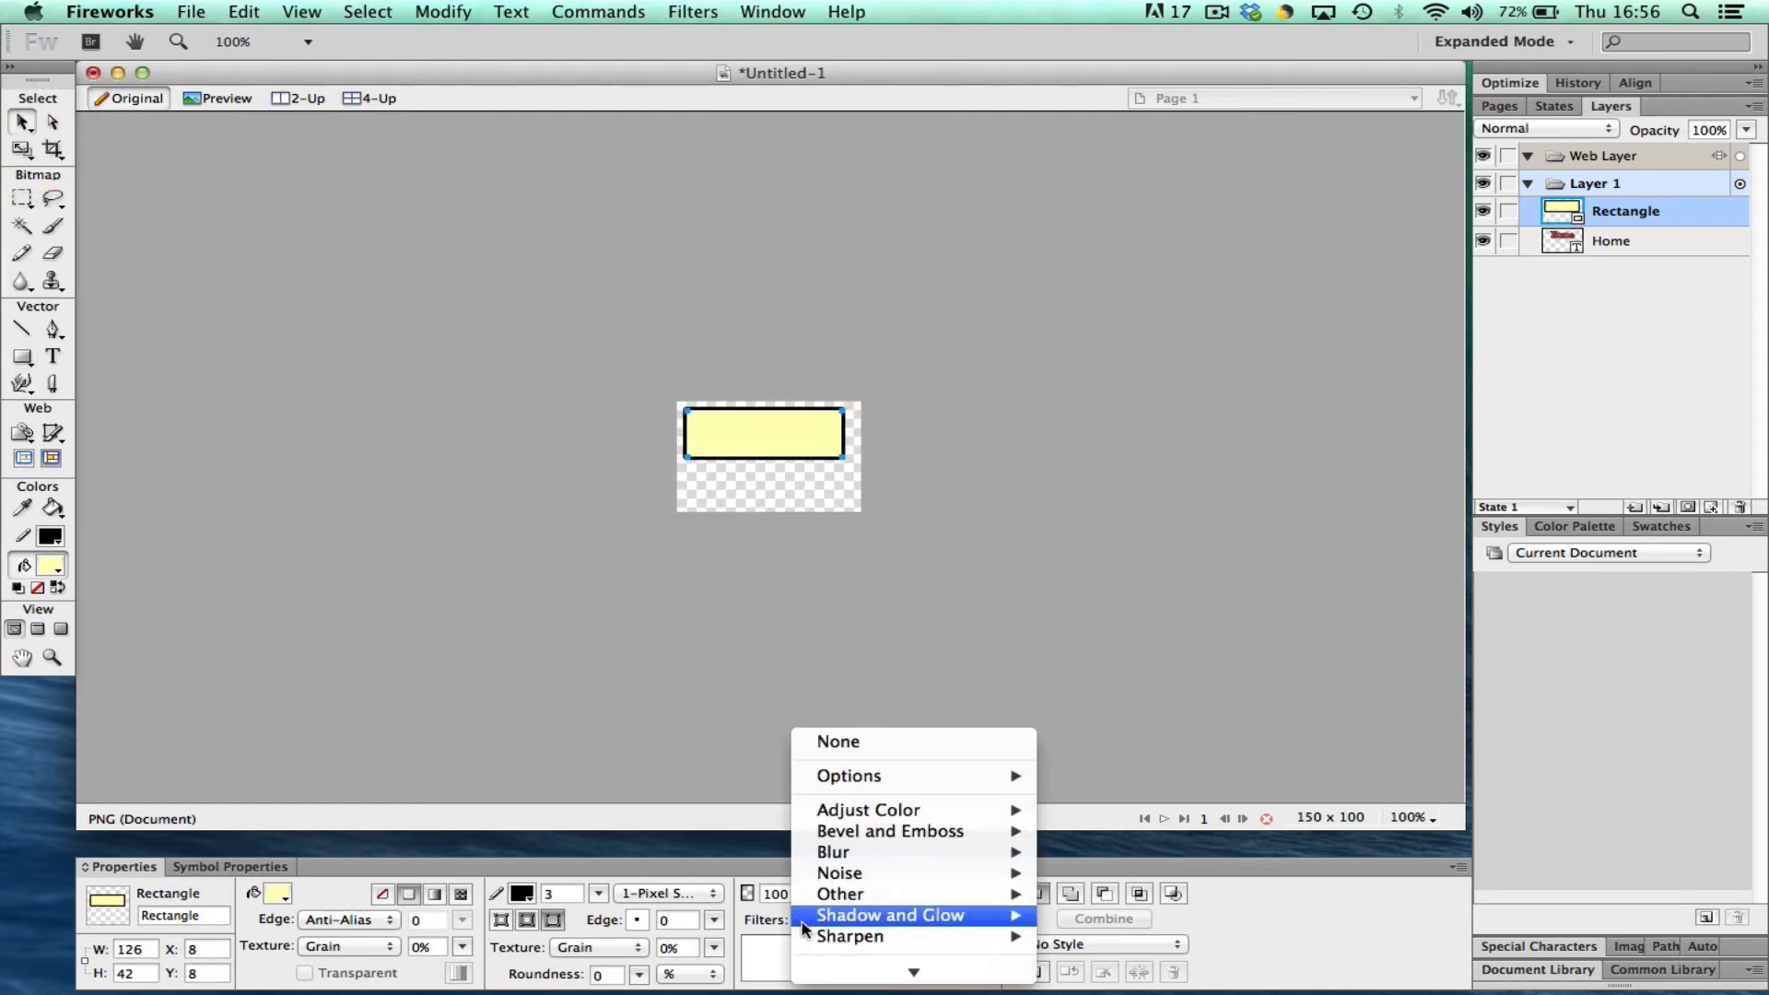
mouse_move(892, 830)
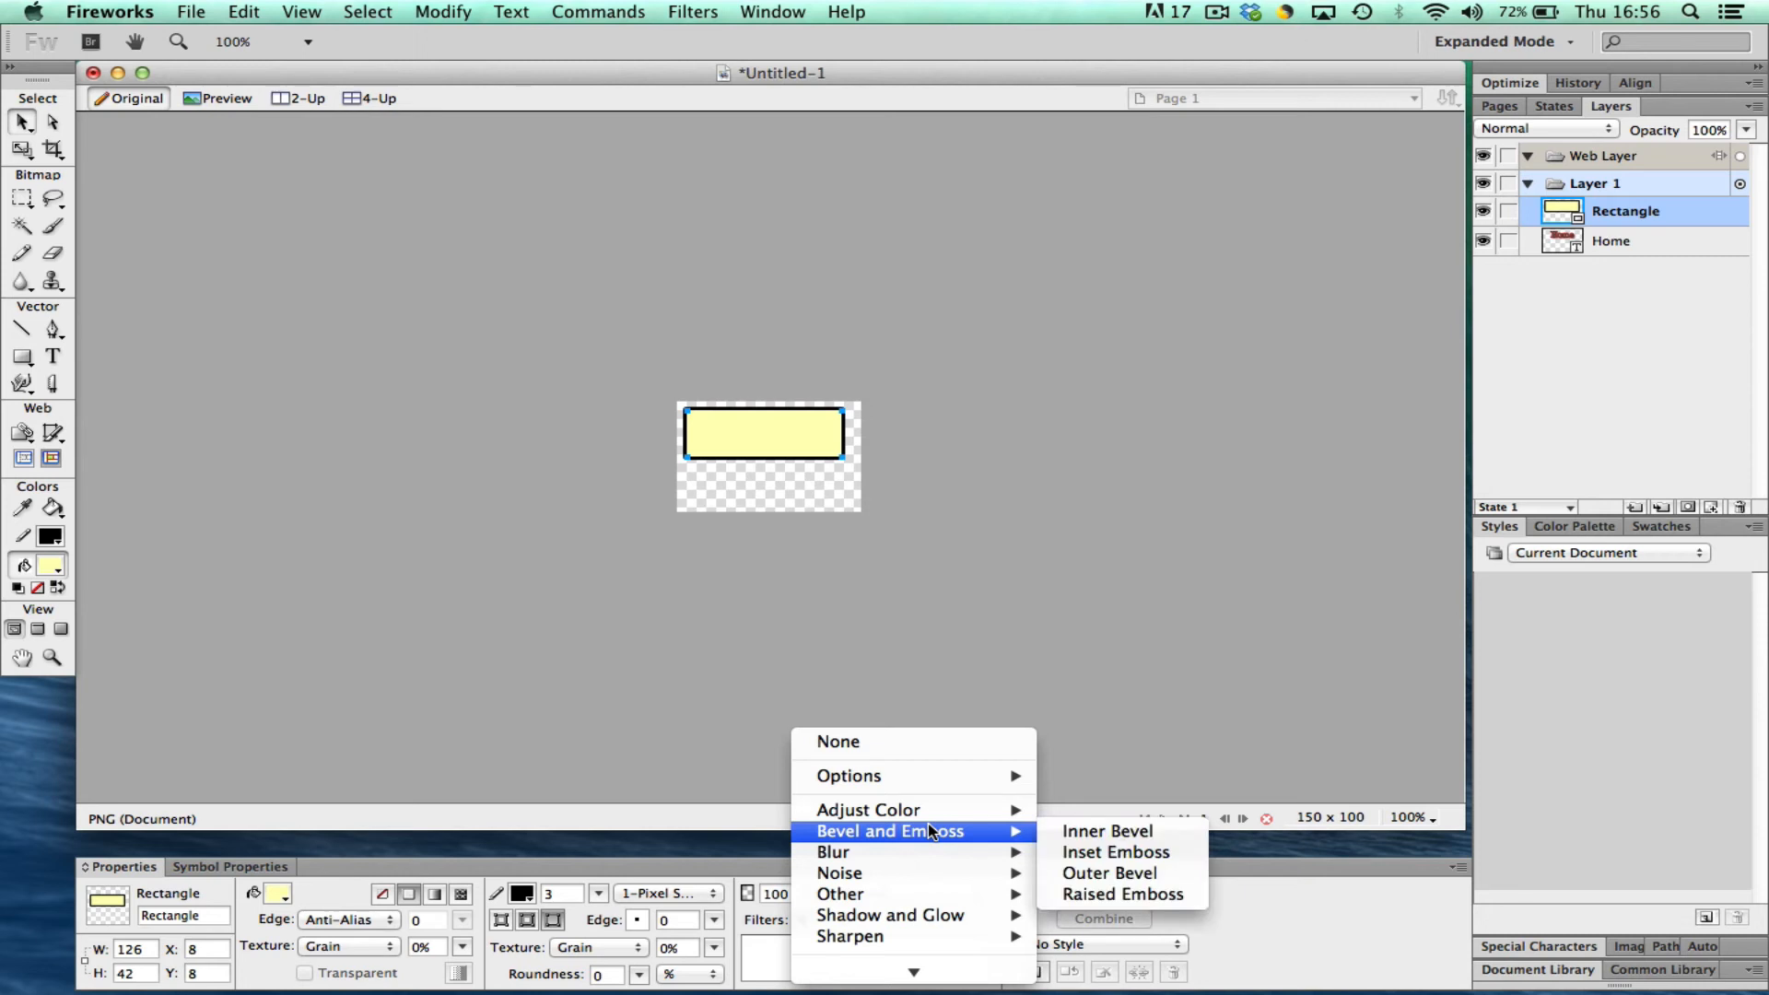
mouse_move(951, 924)
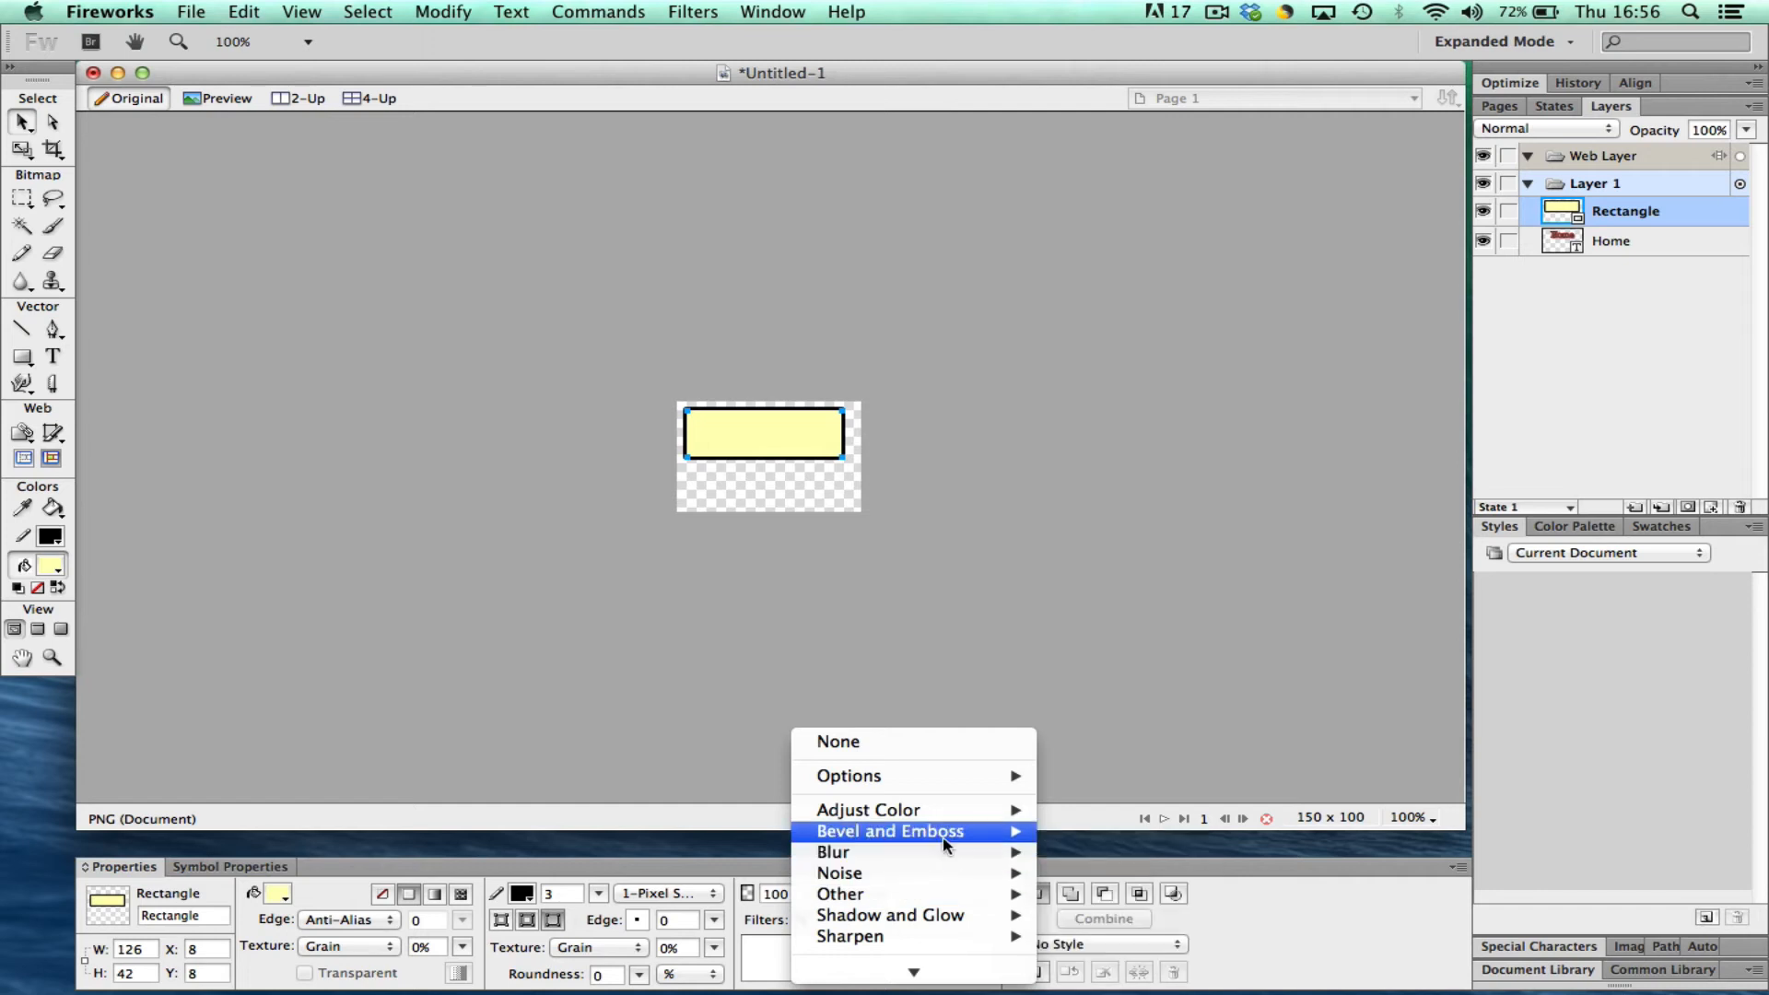
mouse_move(946, 841)
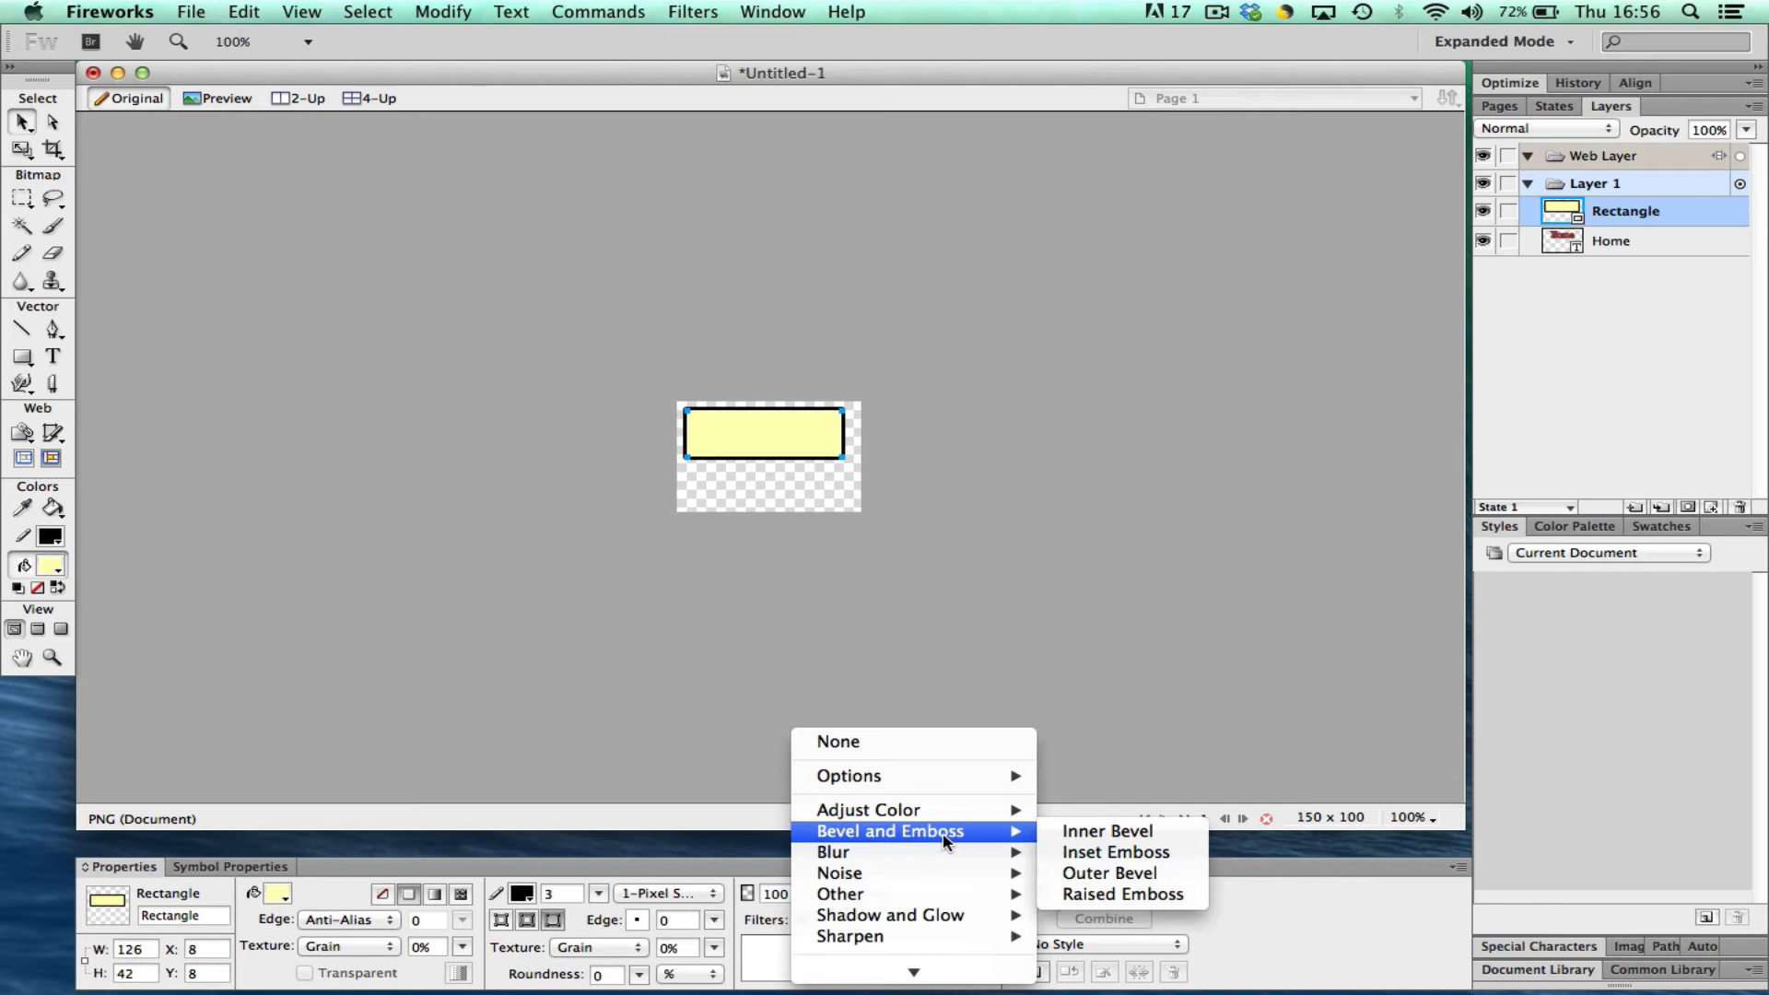
click(983, 680)
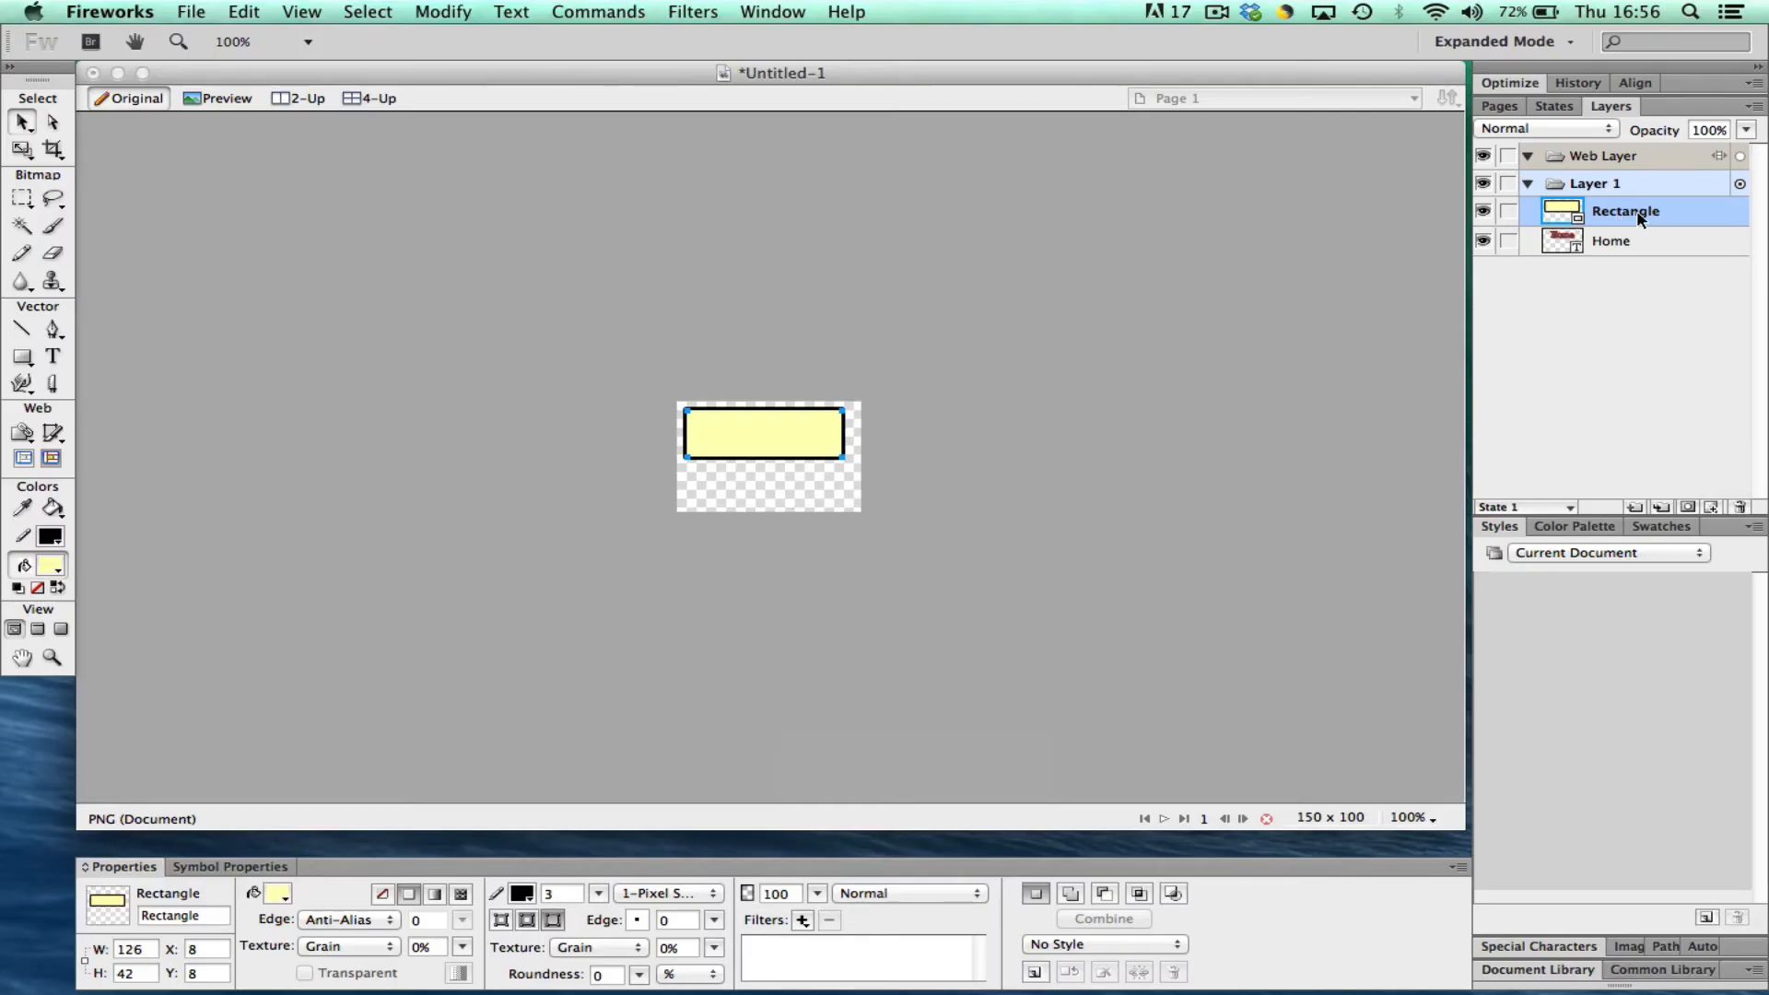
Move the rectangle behind the "Home" text and centre the text on the rectangle
drag(1639, 218, 1611, 250)
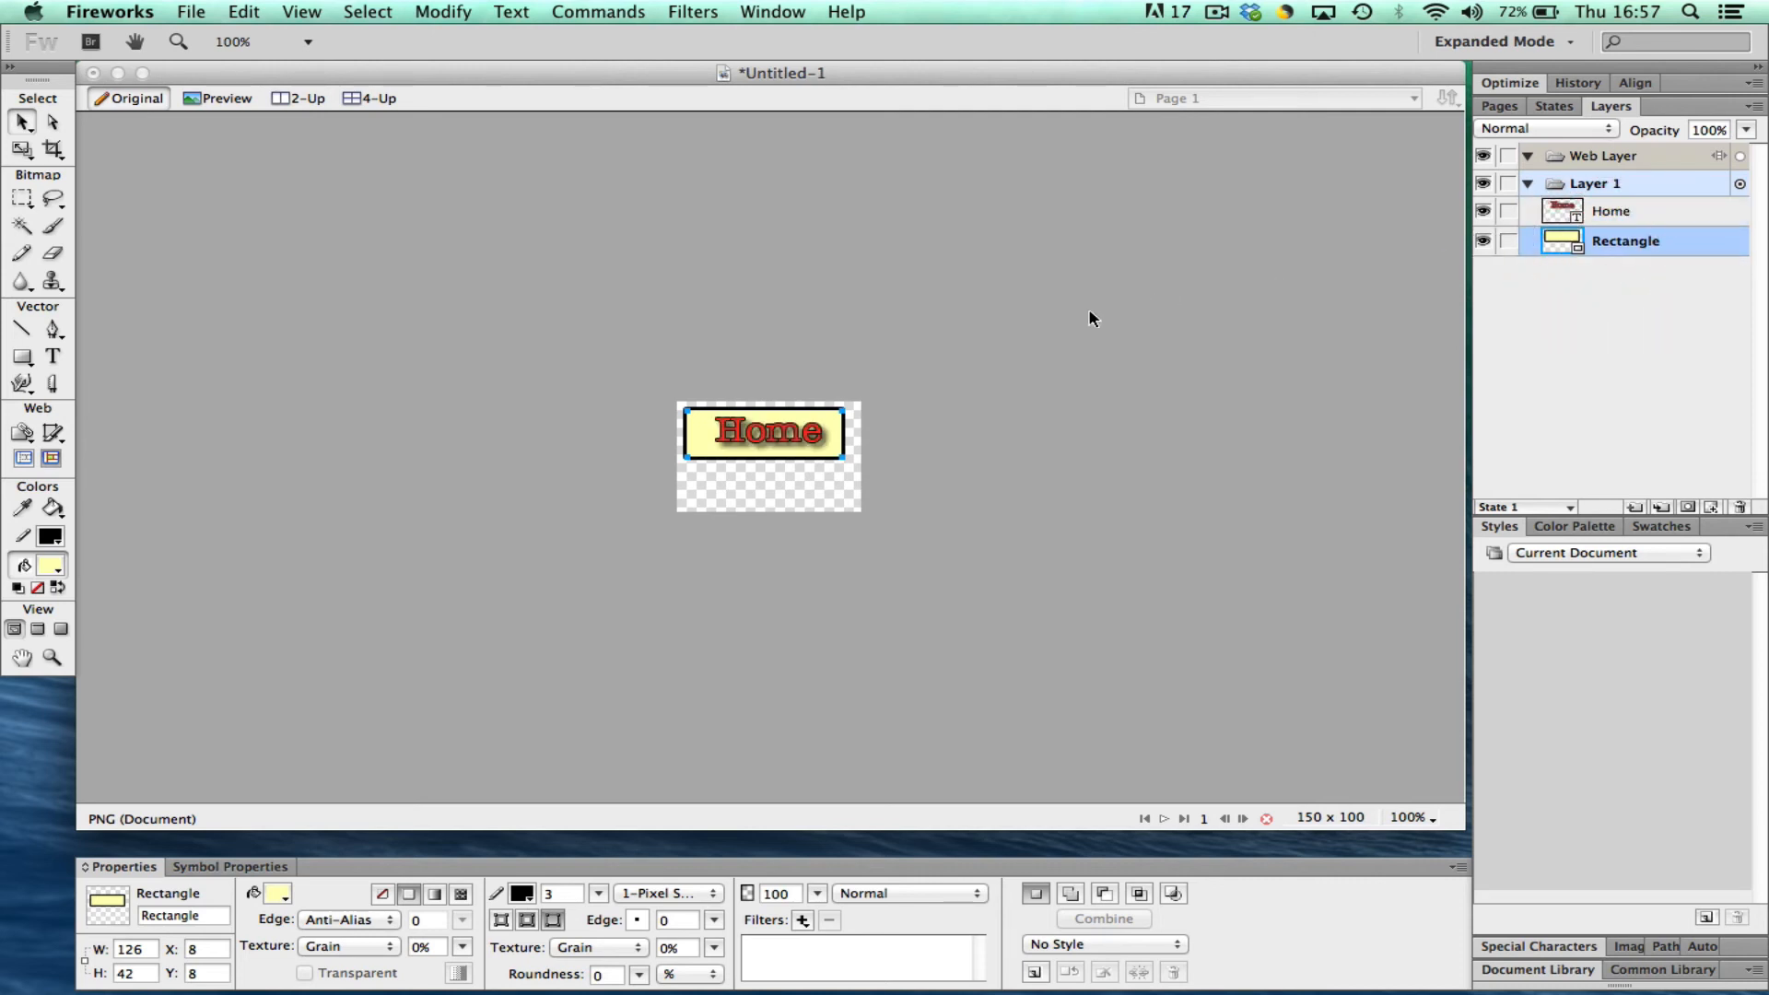
drag(783, 437, 776, 438)
Fit the canvas to the button artwork and deselect everything
click(1010, 481)
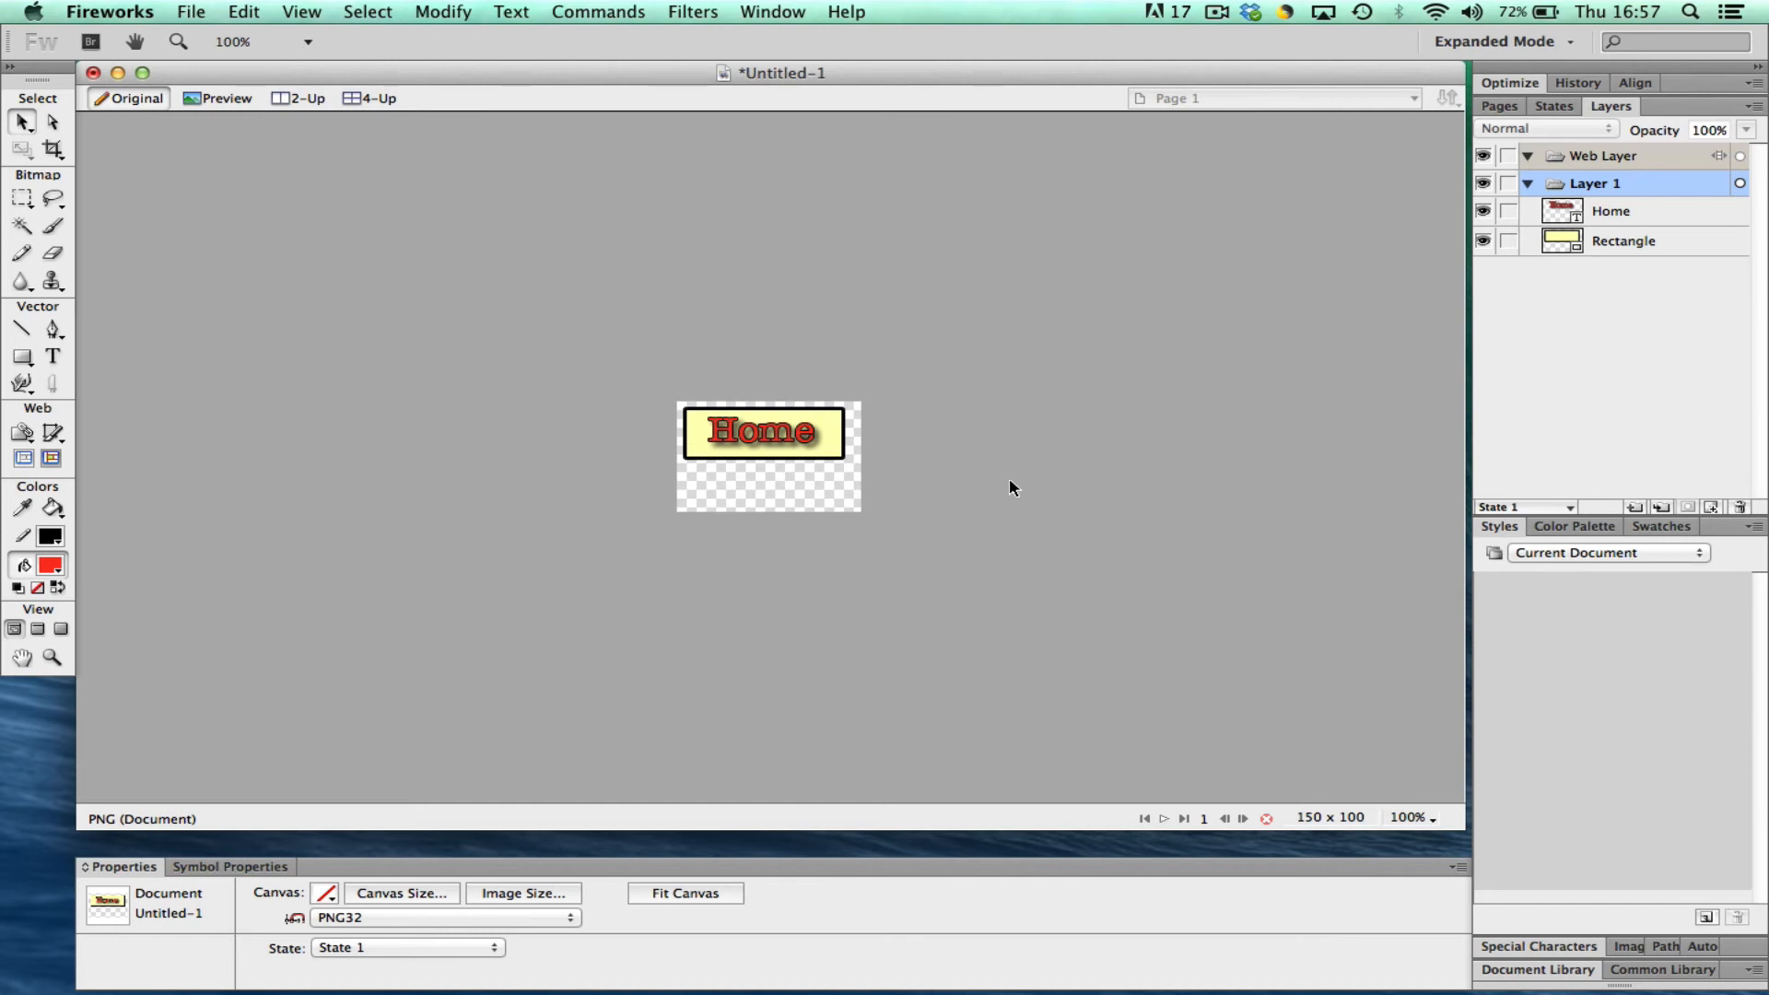
click(686, 892)
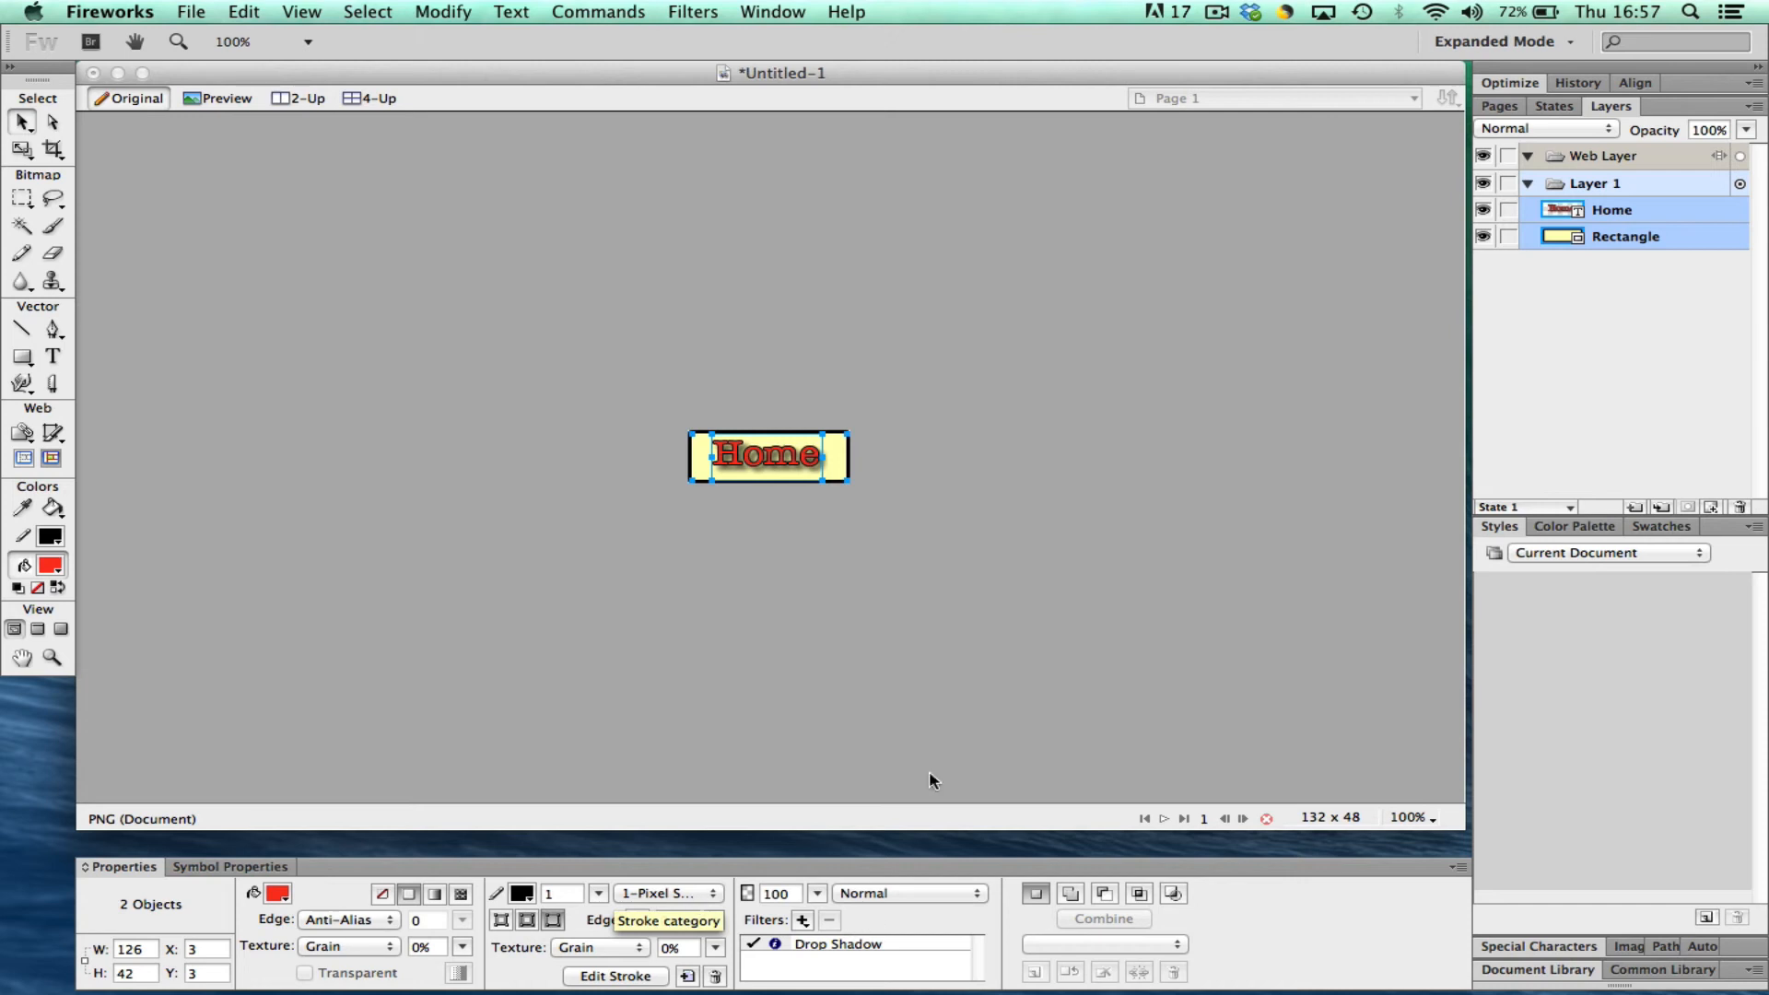
click(960, 656)
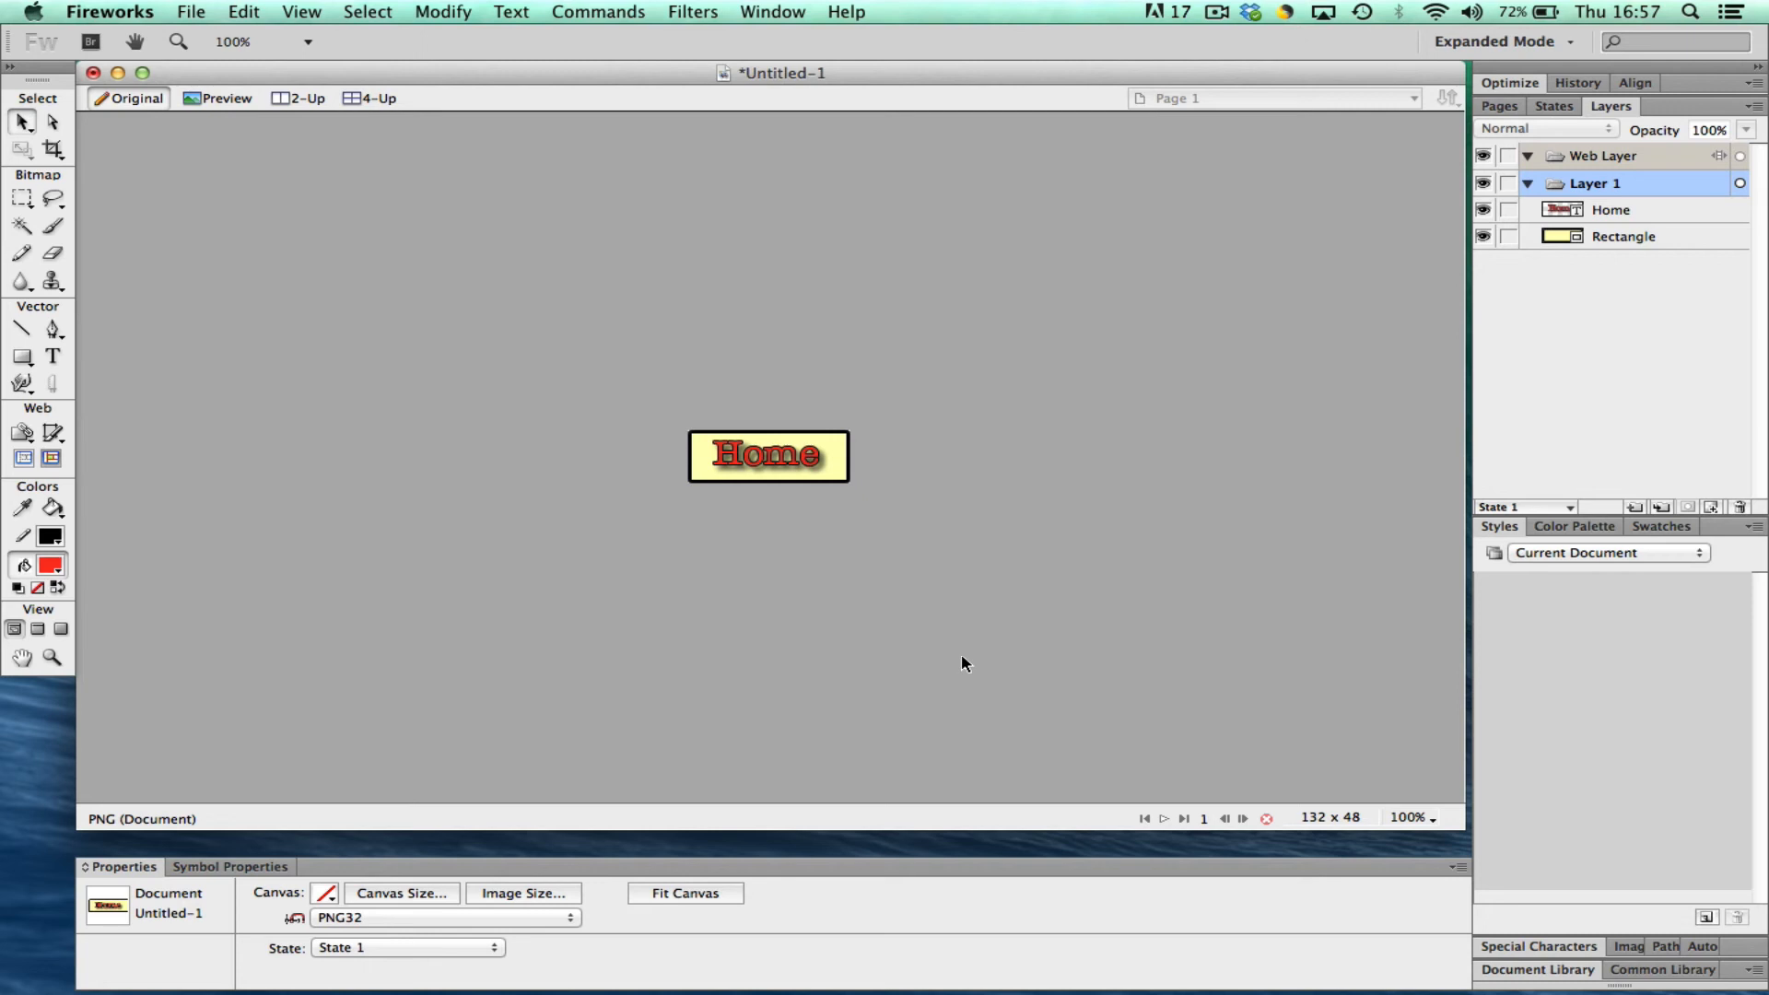
Save the document to the Desktop as "Home button.png"
key(super+s)
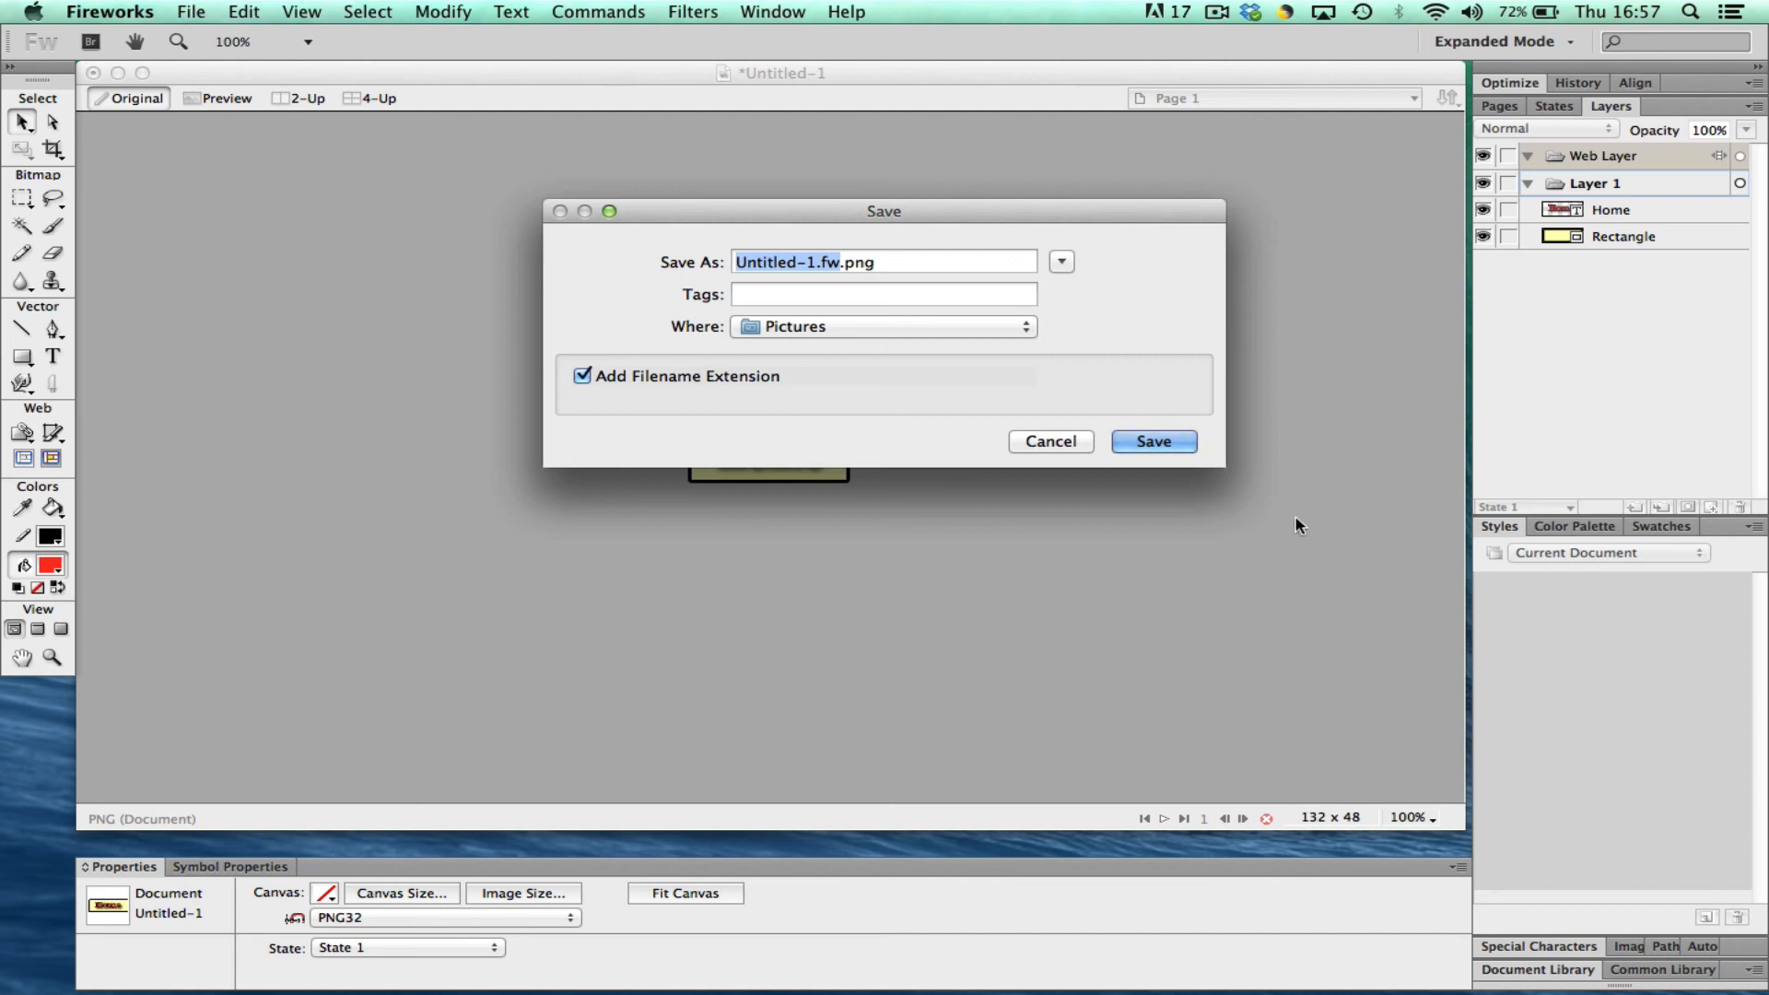
click(1021, 326)
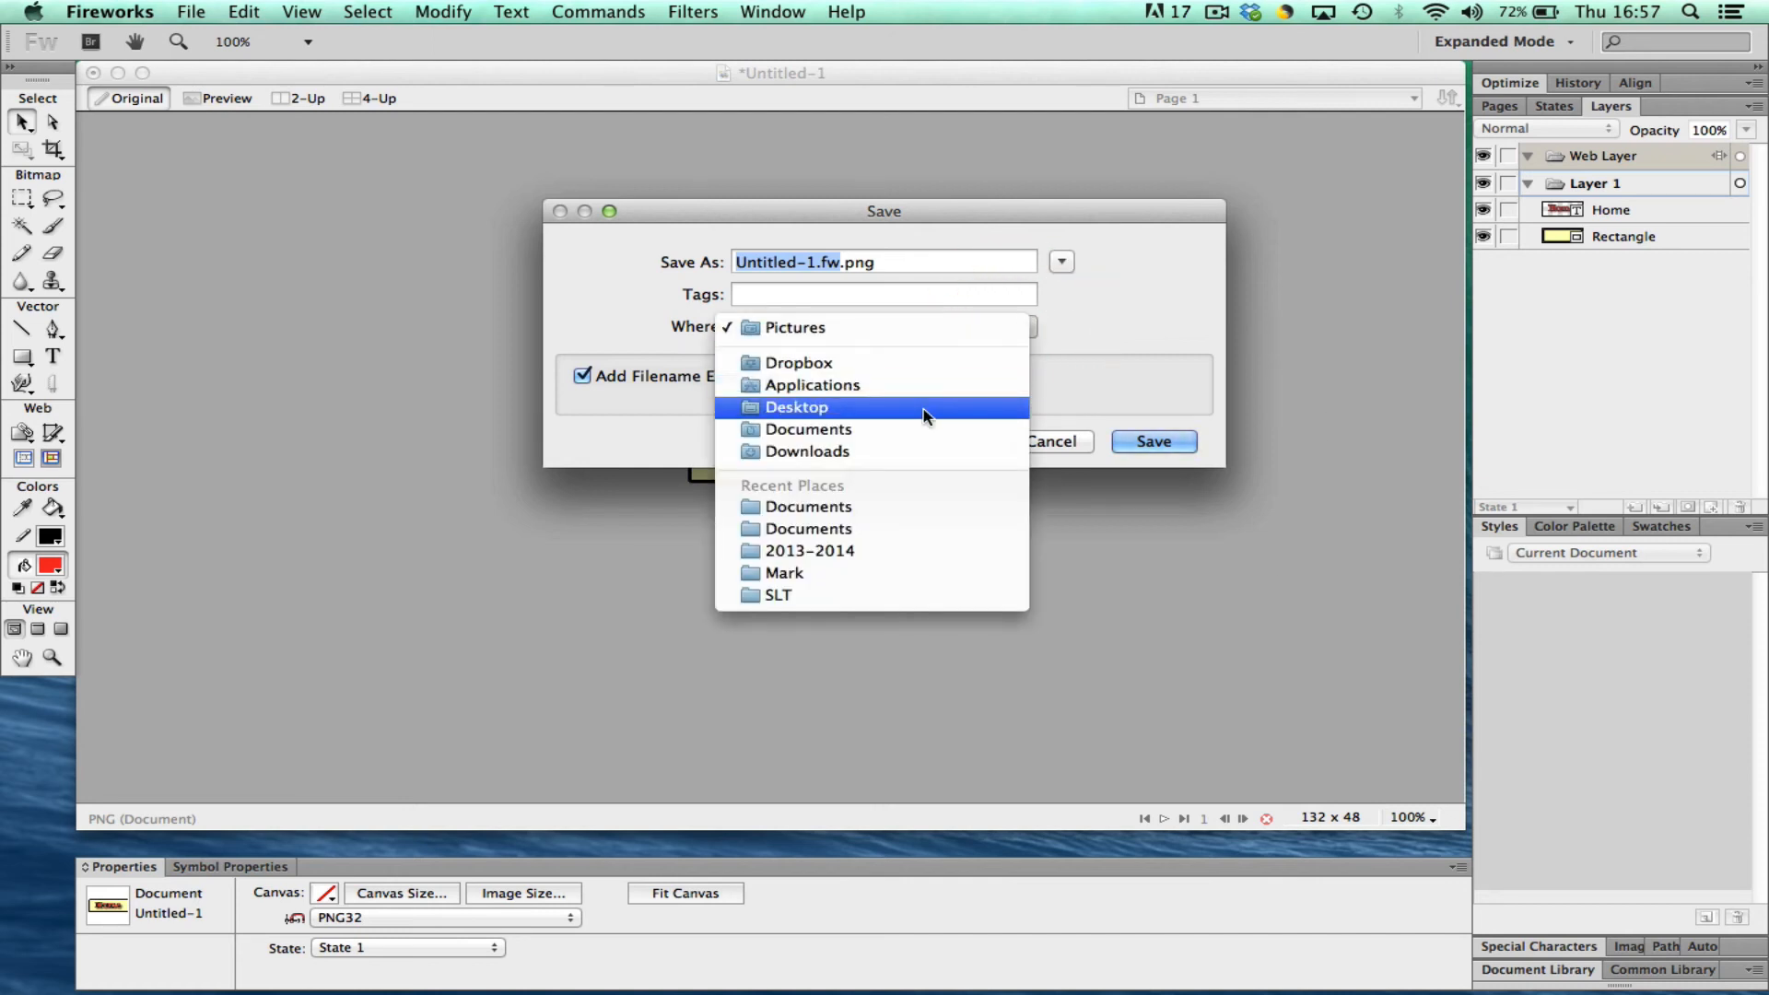
click(930, 406)
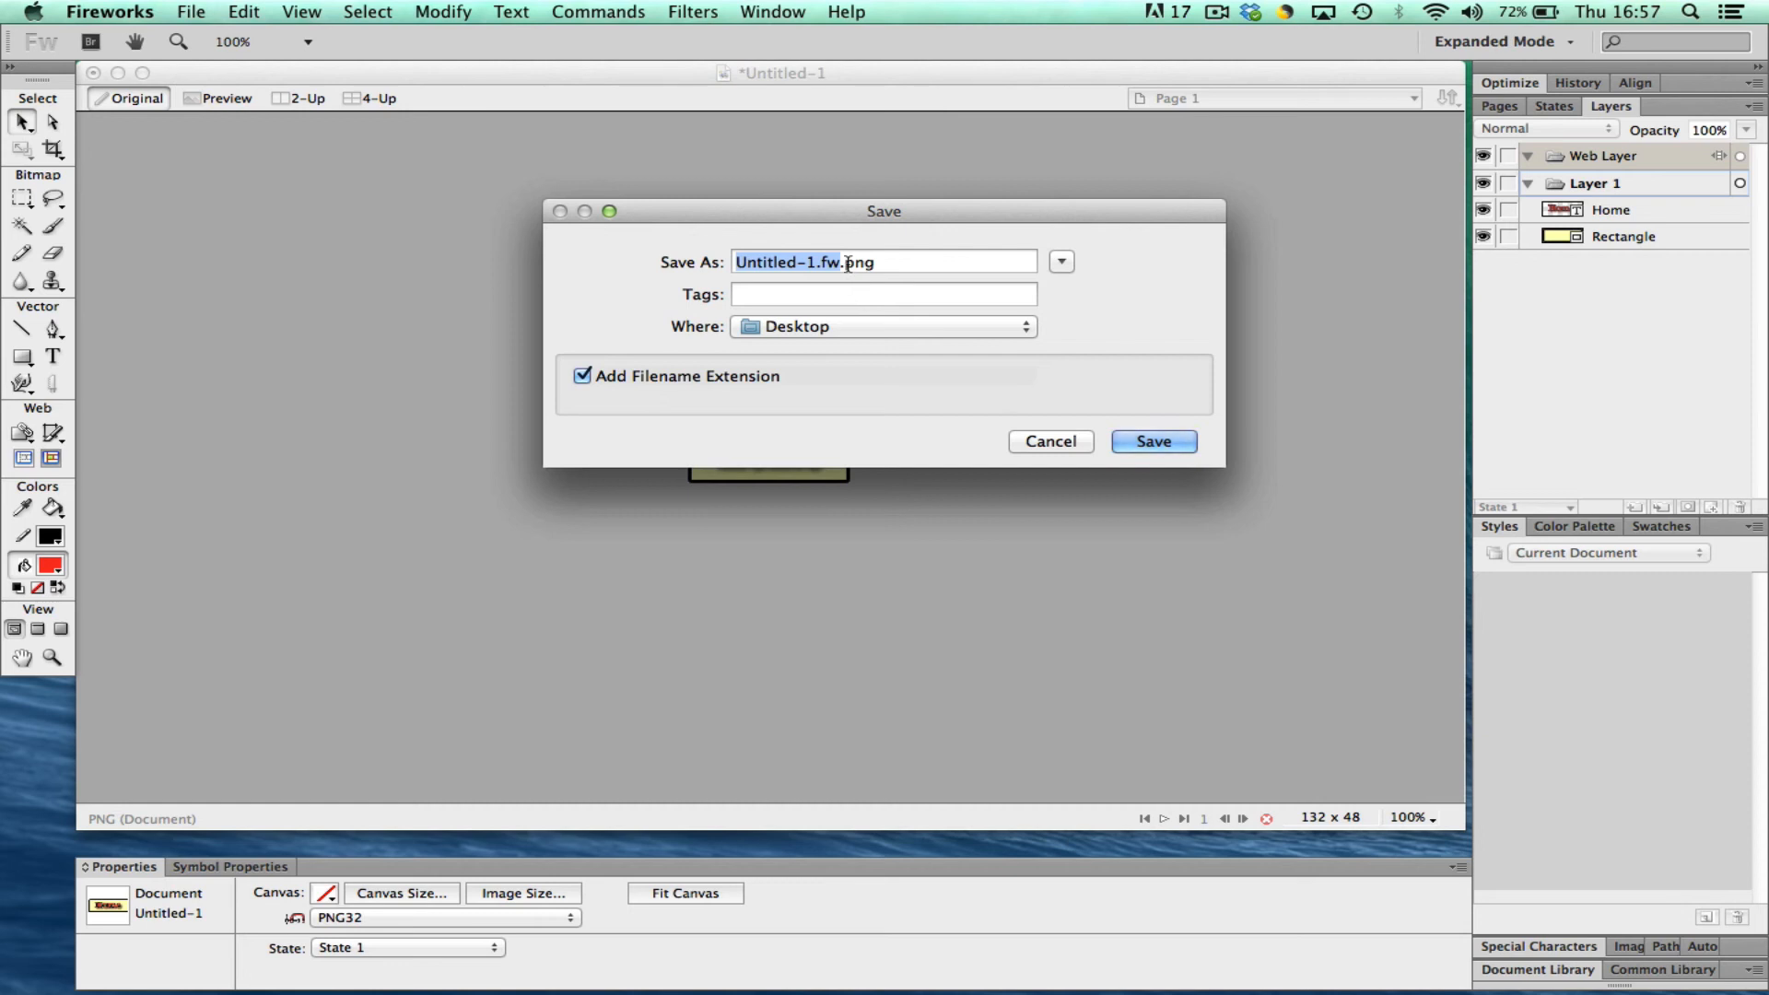
text(Home button)
key(BackSpace)
key(BackSpace)
key(BackSpace)
key(BackSpace)
text(tton)
click(1169, 439)
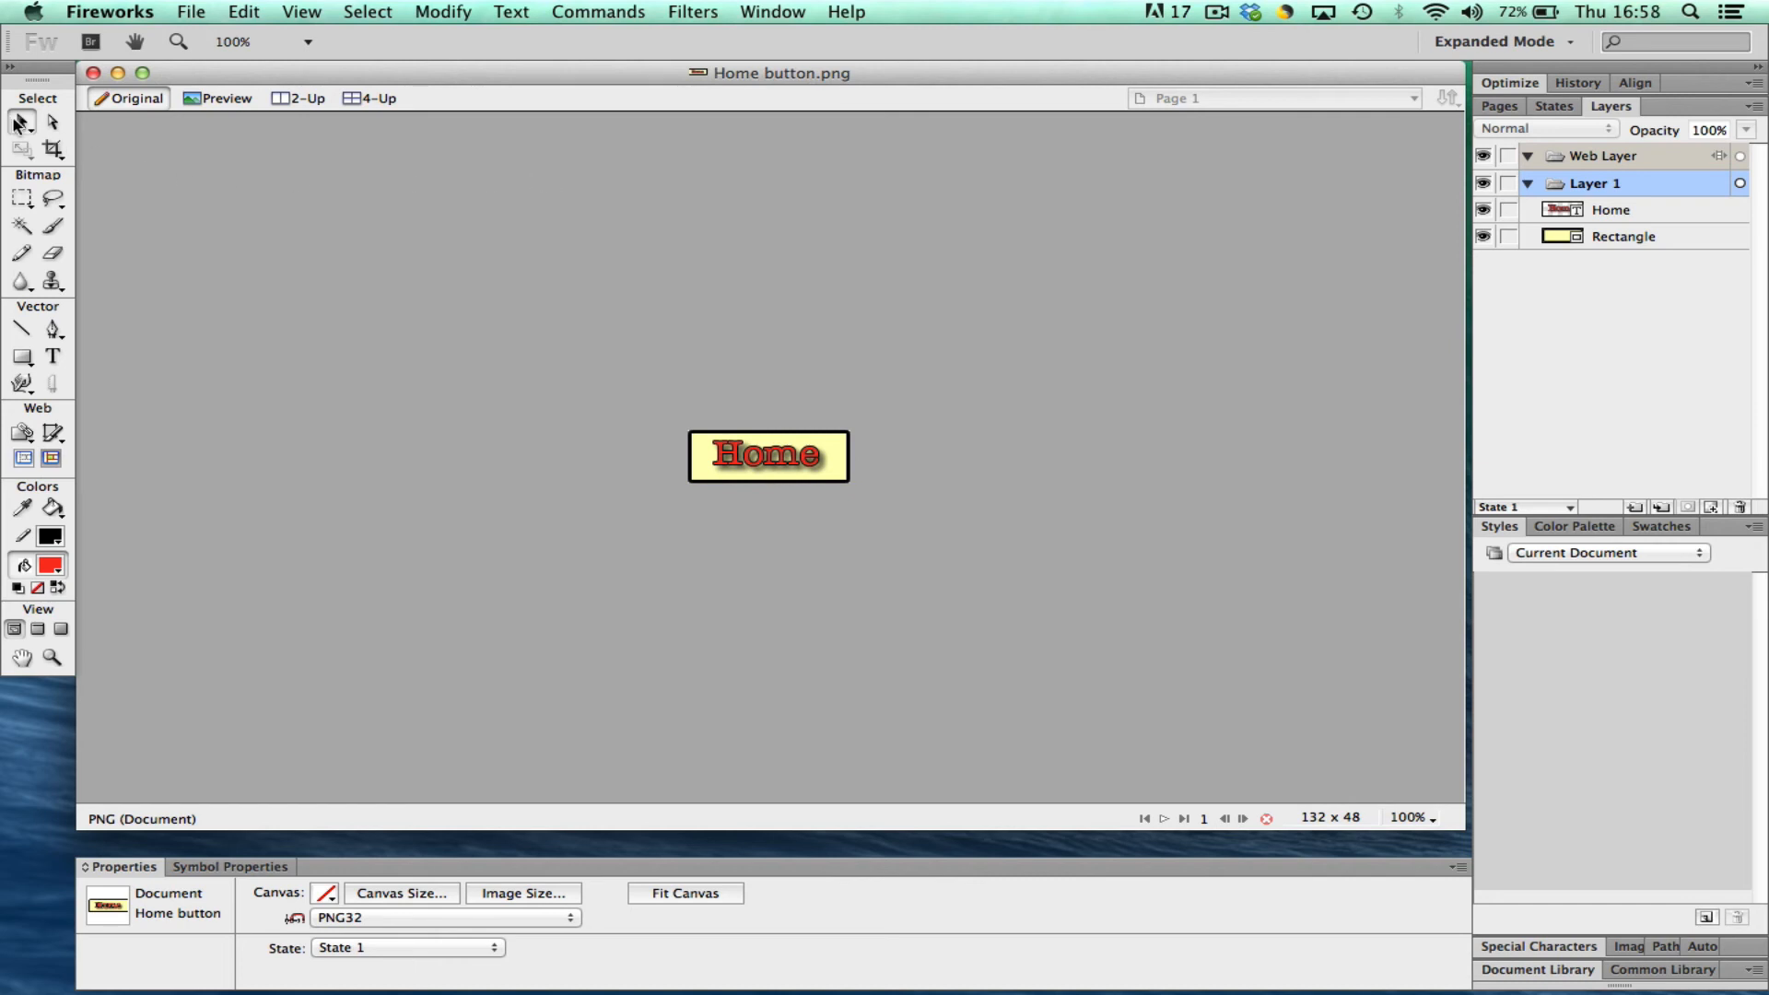
Replace the button's "Home" text with "About us"
click(784, 463)
double_click(784, 463)
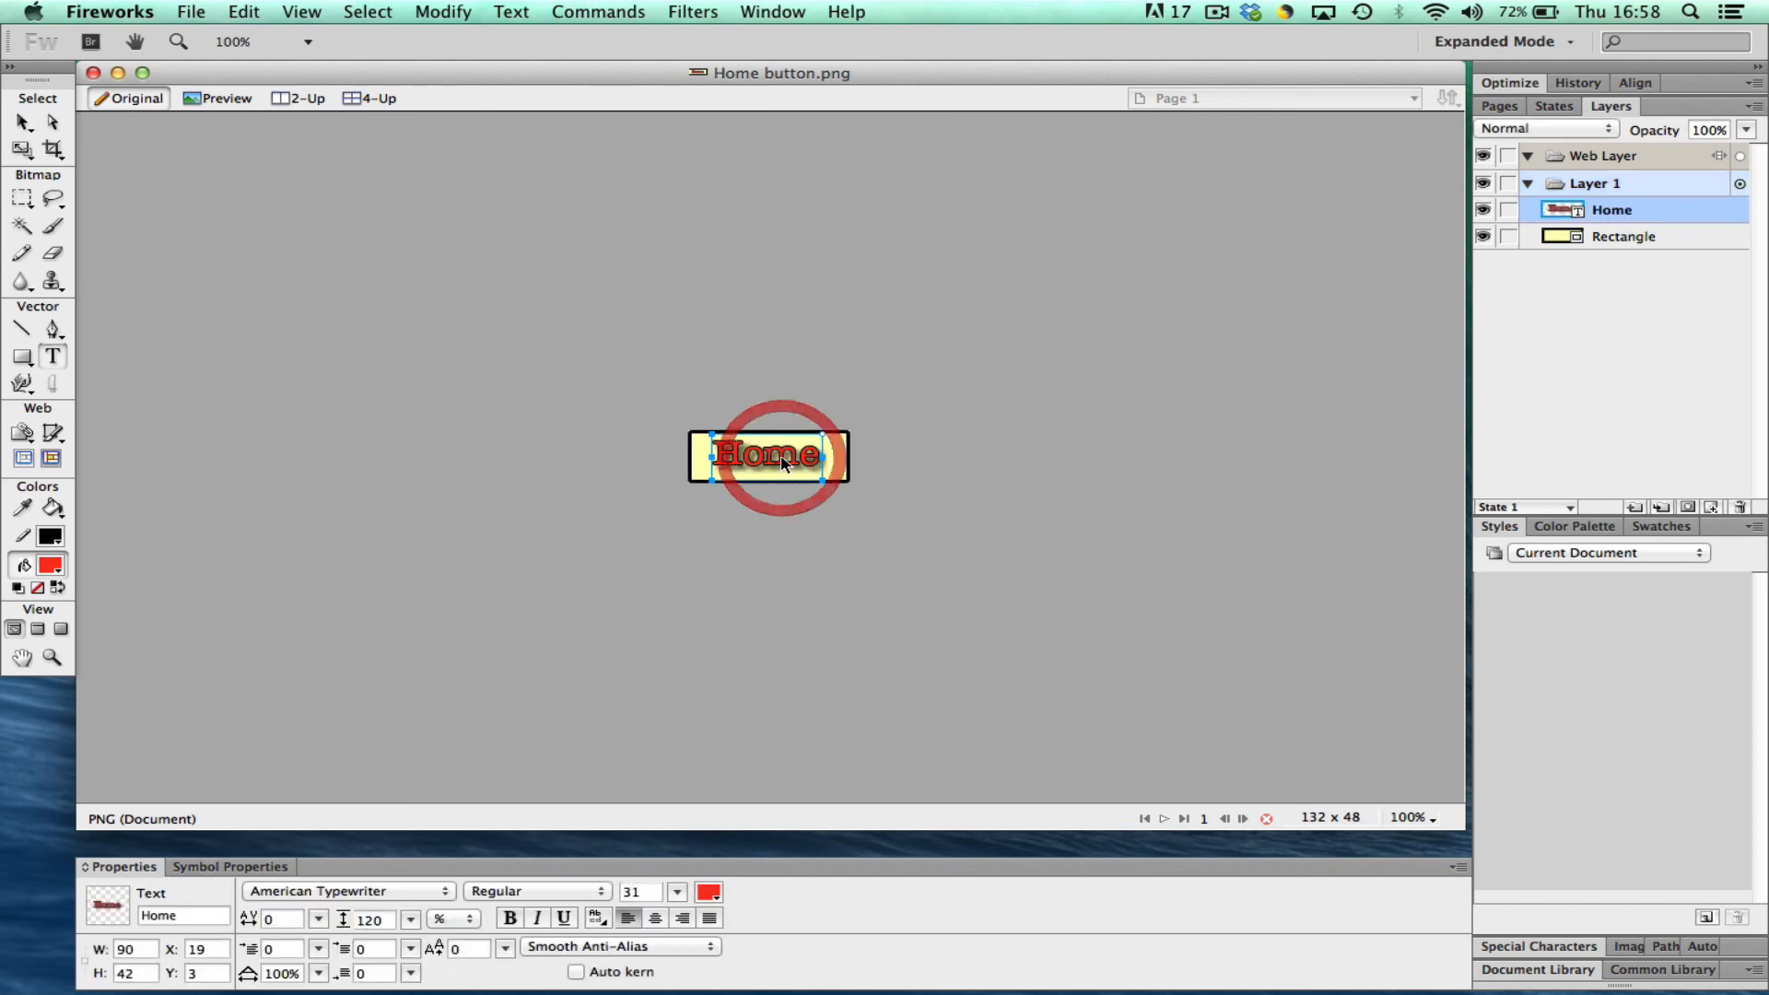
click(790, 458)
drag(791, 458, 572, 450)
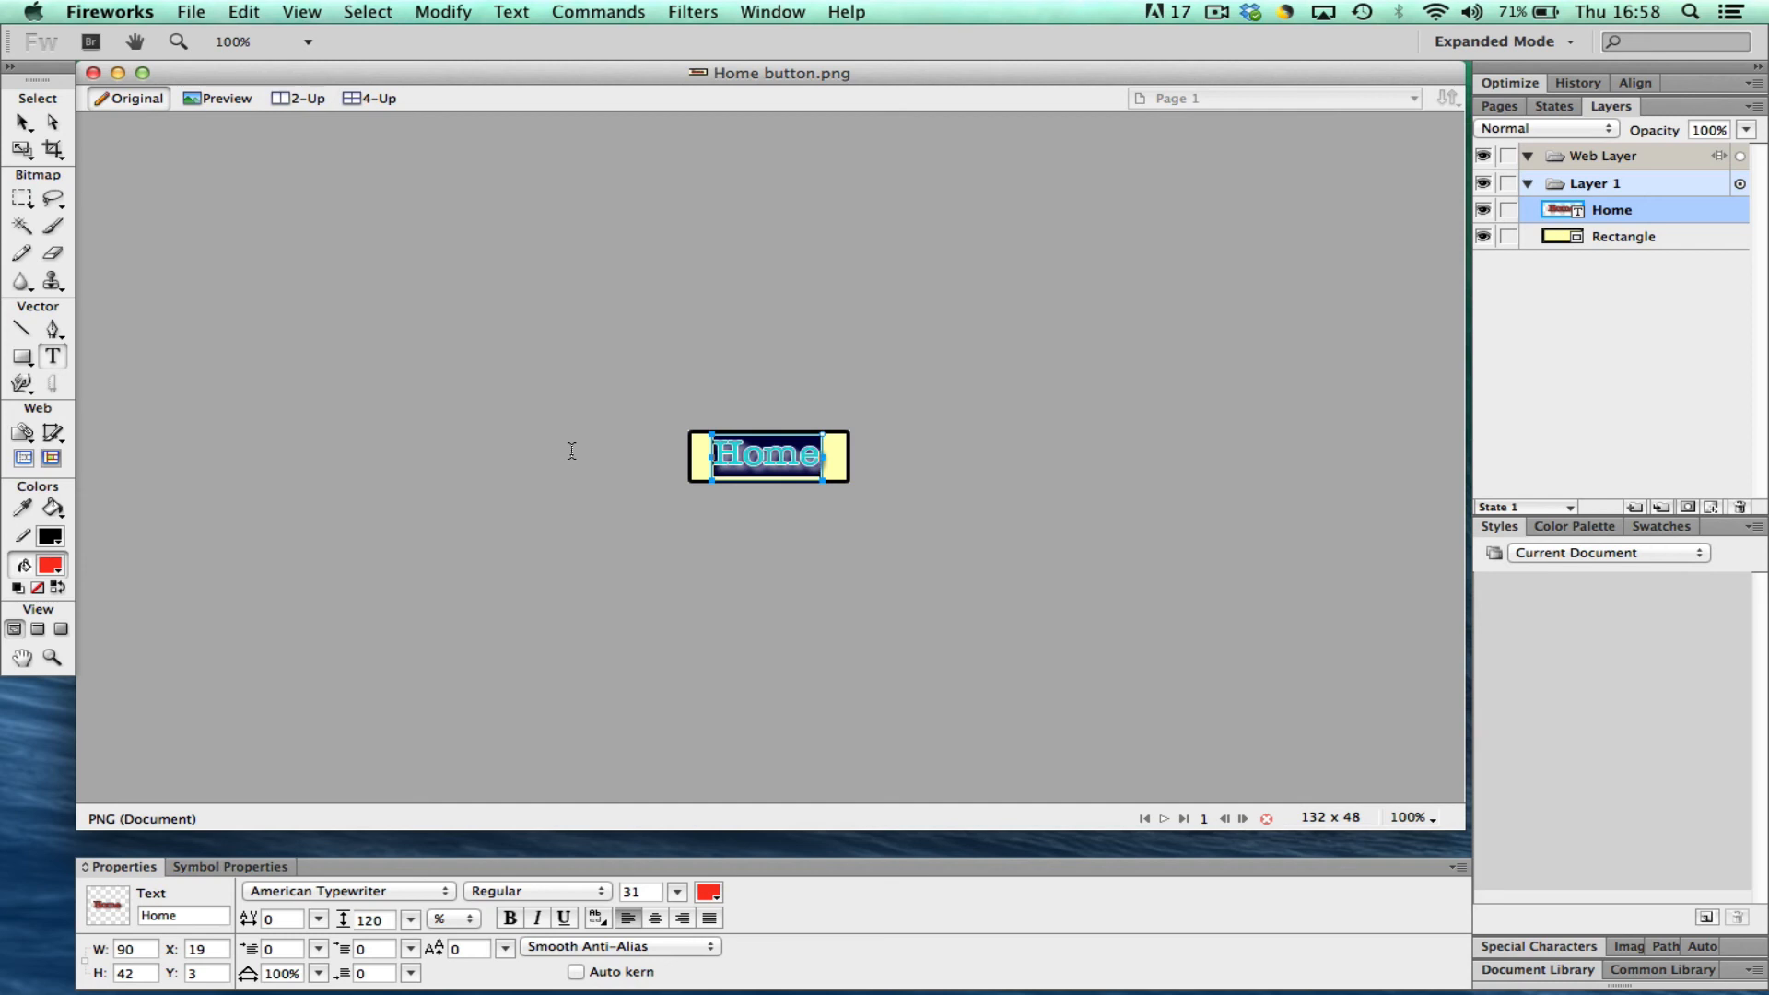
text(Ab)
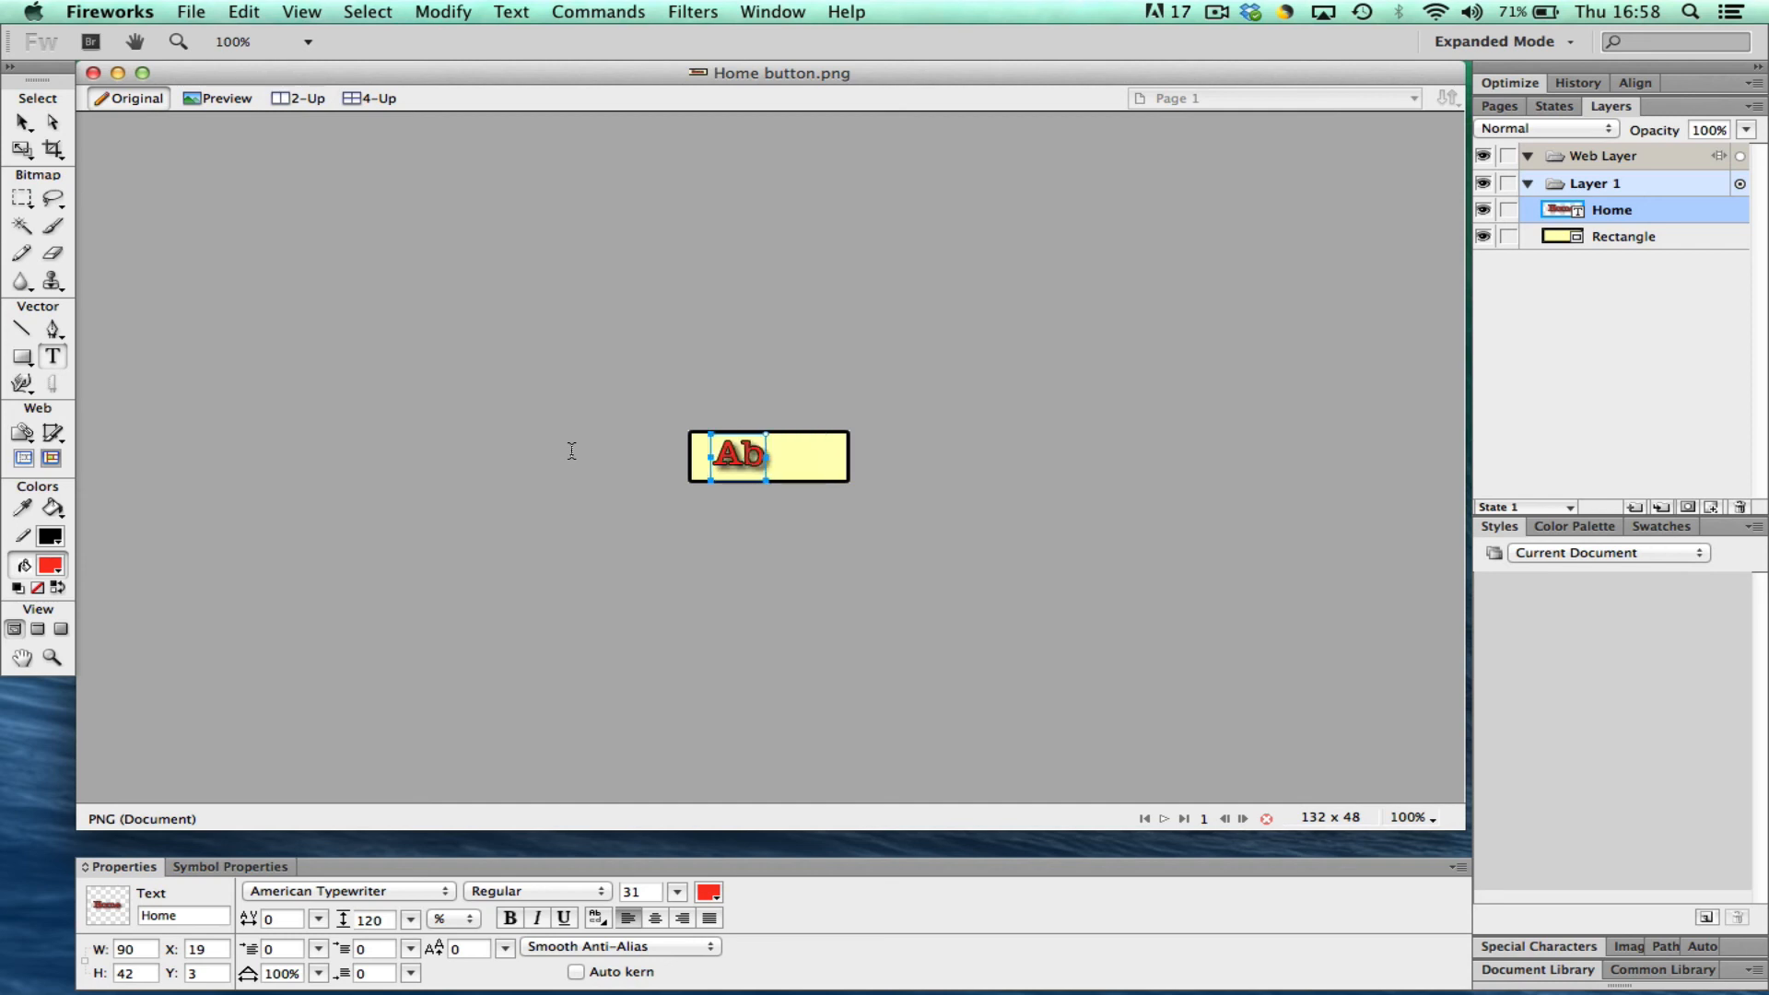
text(out us)
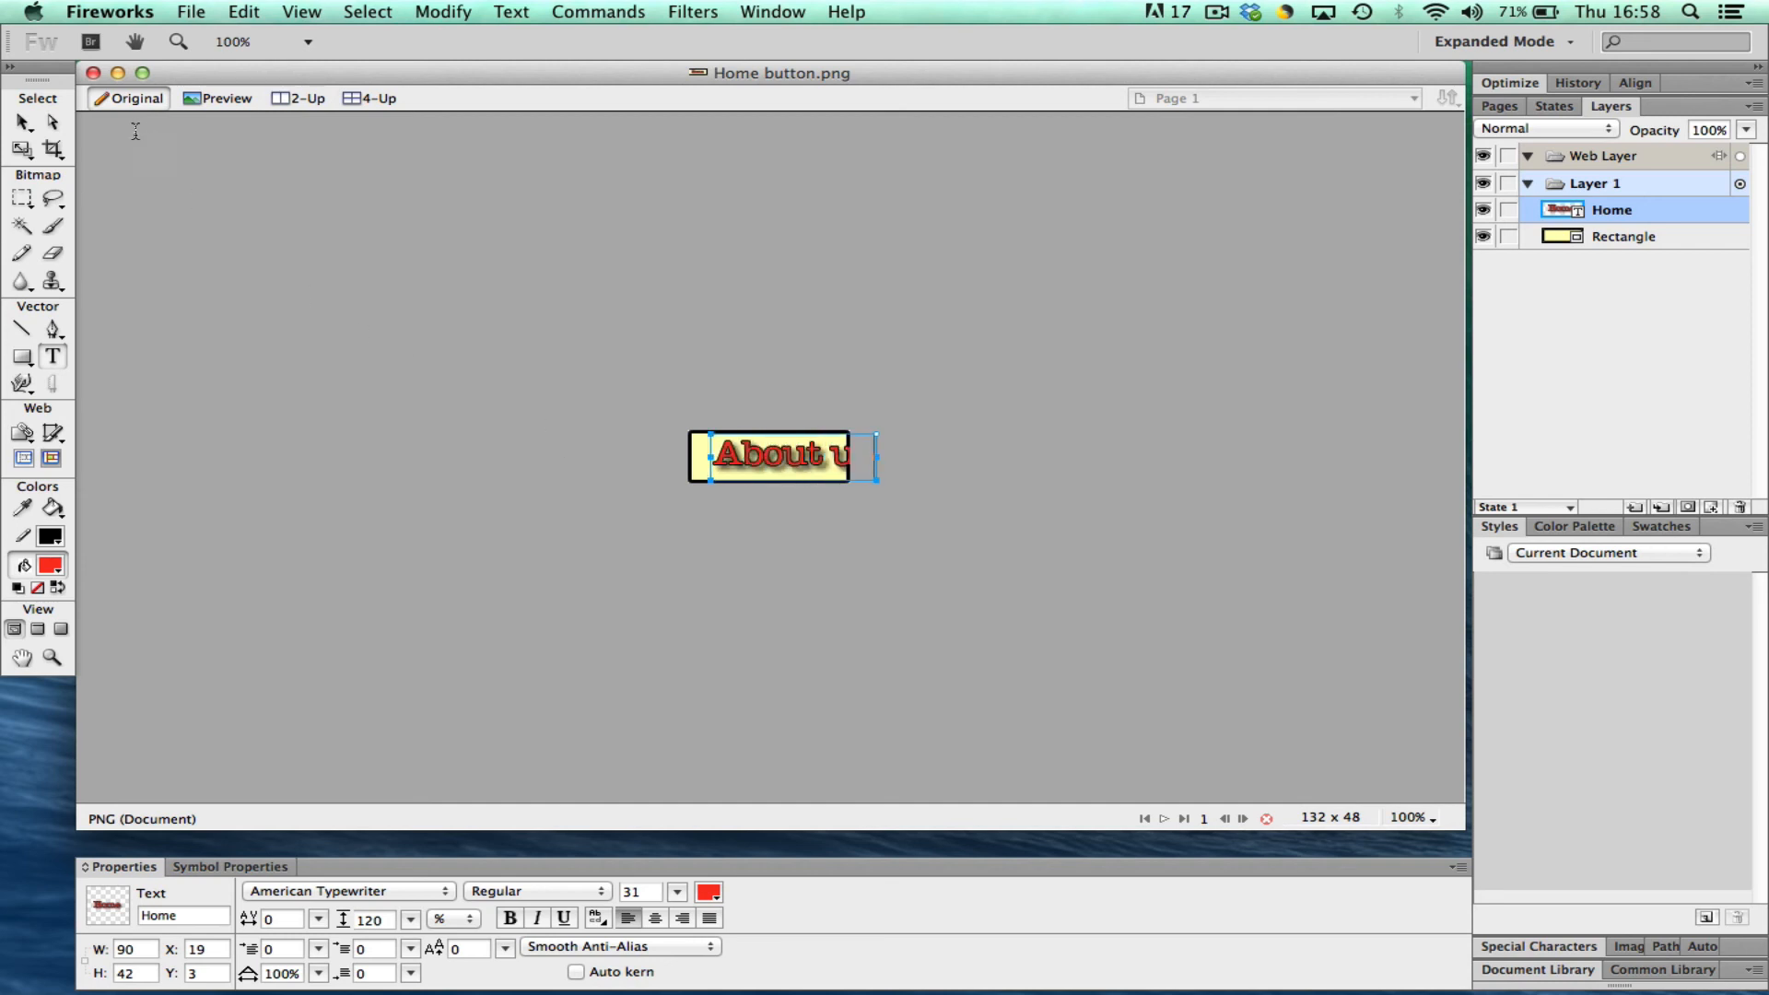
Centre the "About us" text horizontally on the rectangle and deselect it
click(23, 122)
drag(823, 453, 804, 454)
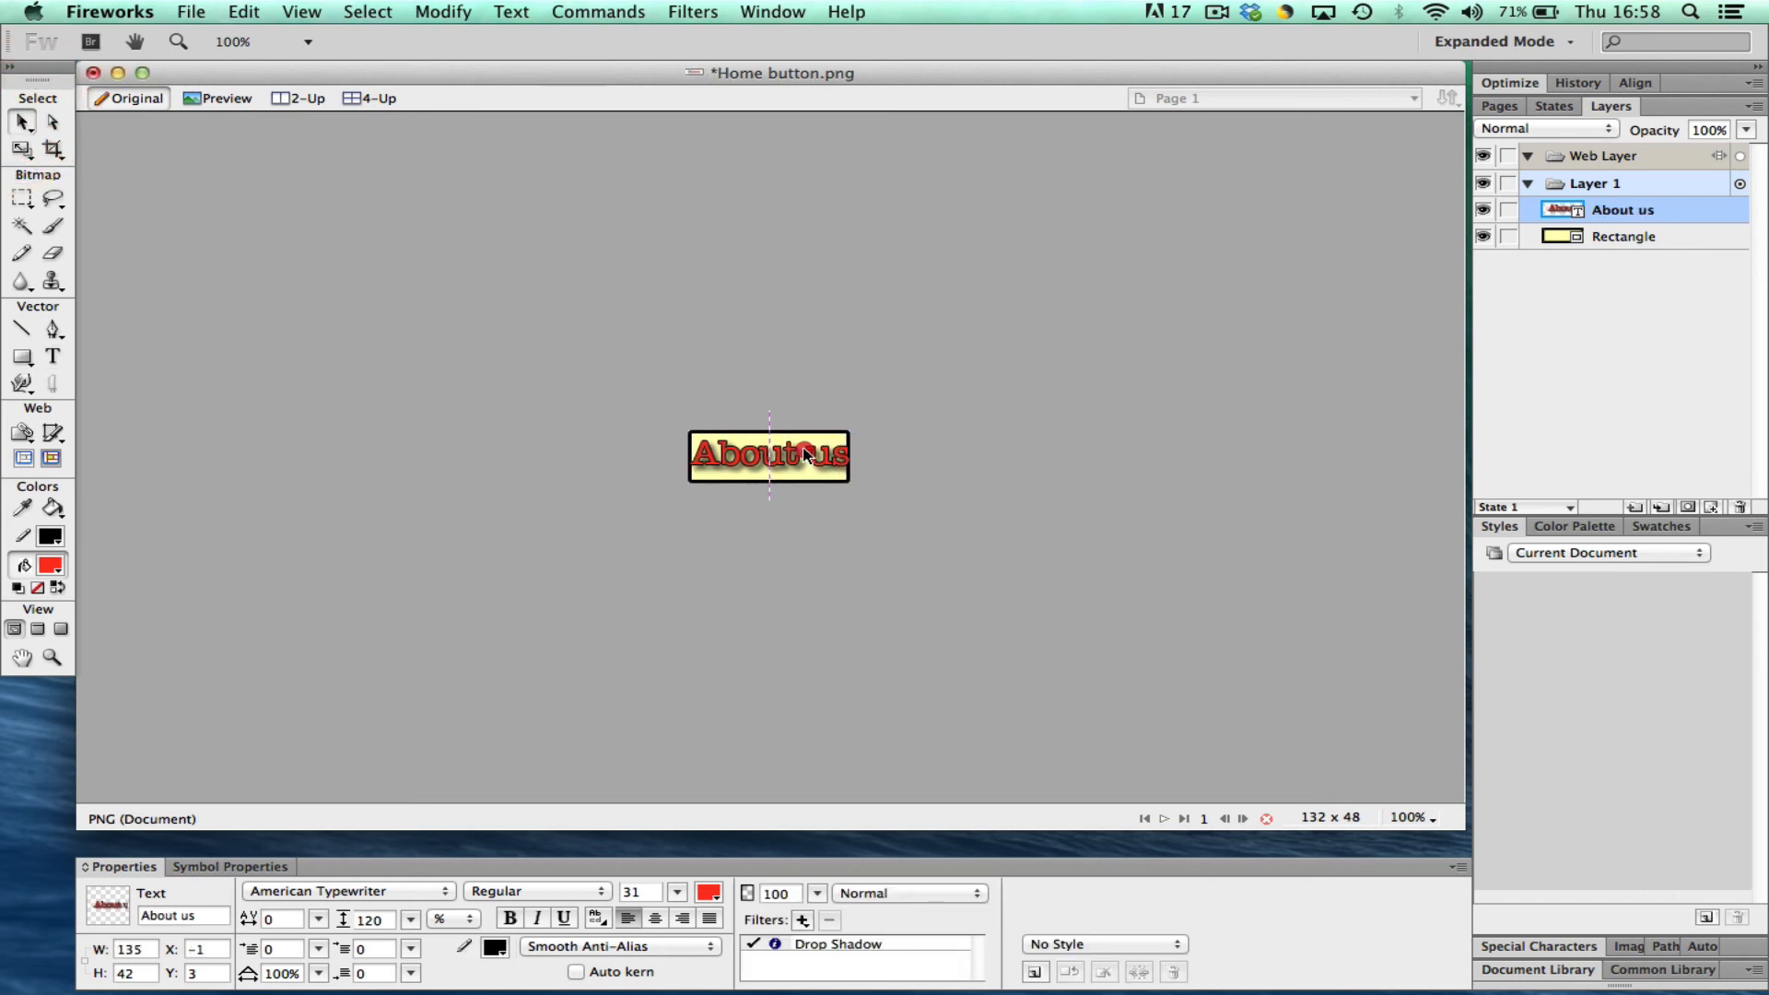
click(959, 440)
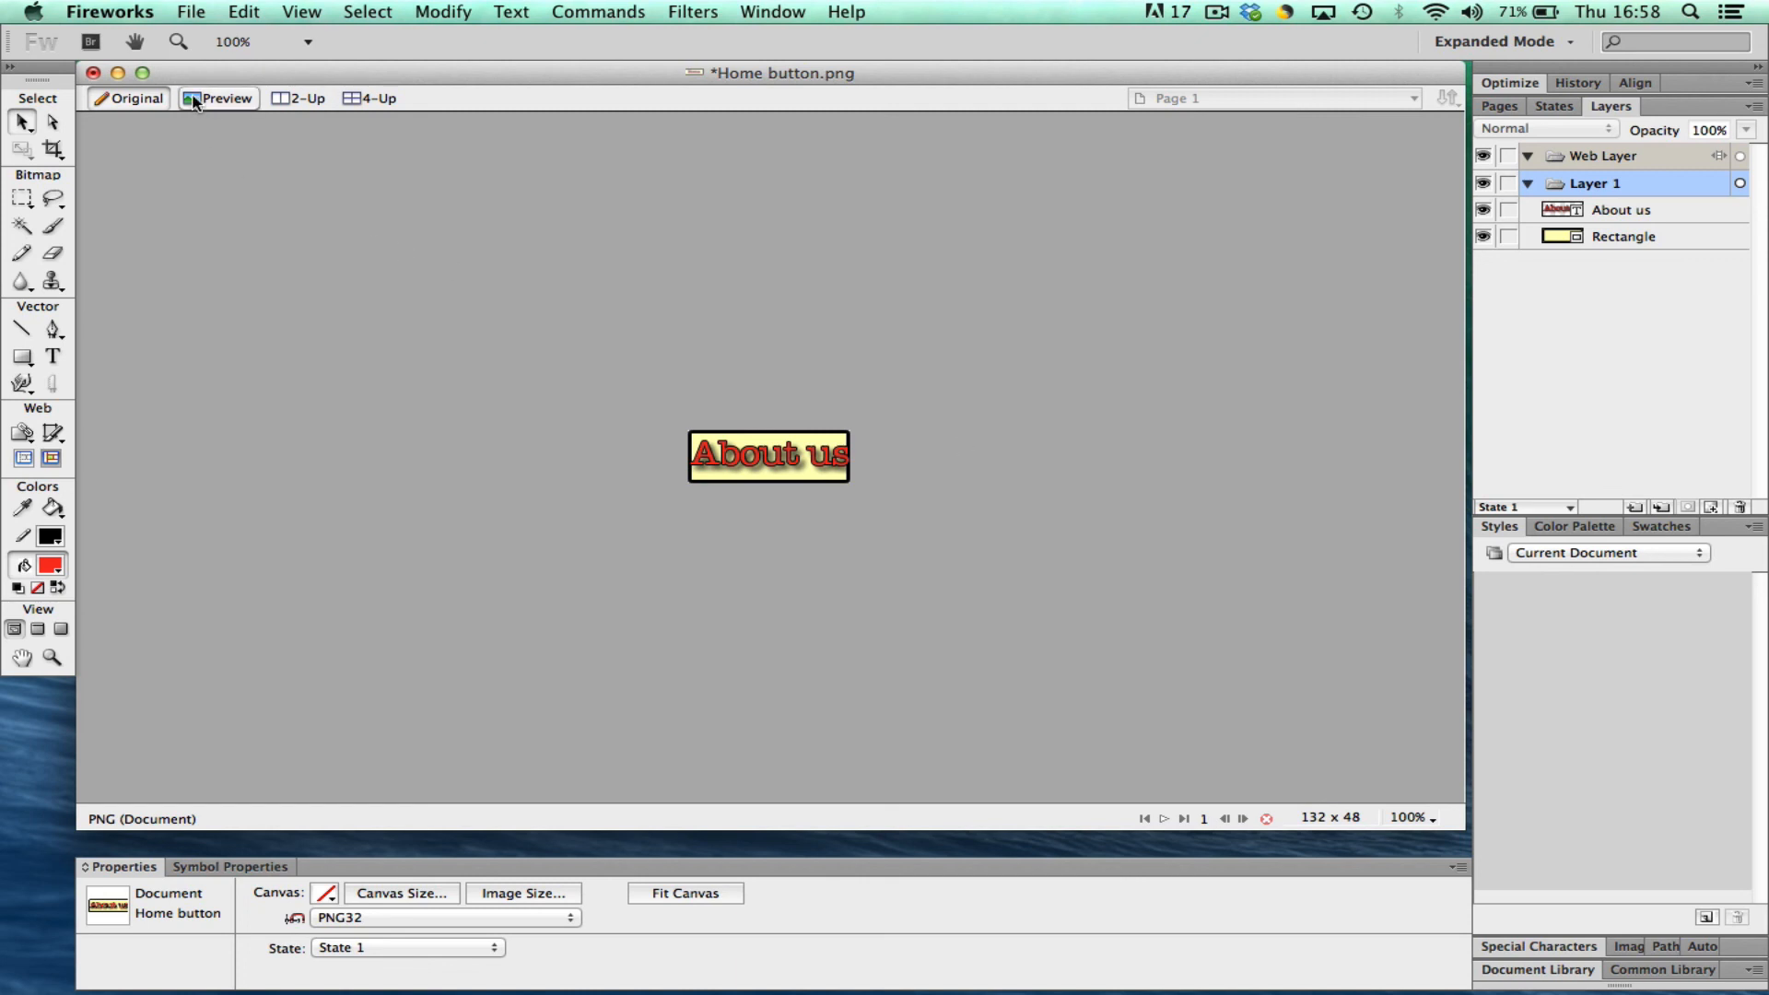
Save the edited graphic to the Desktop as a separate PNG named "about us biutton"
click(190, 11)
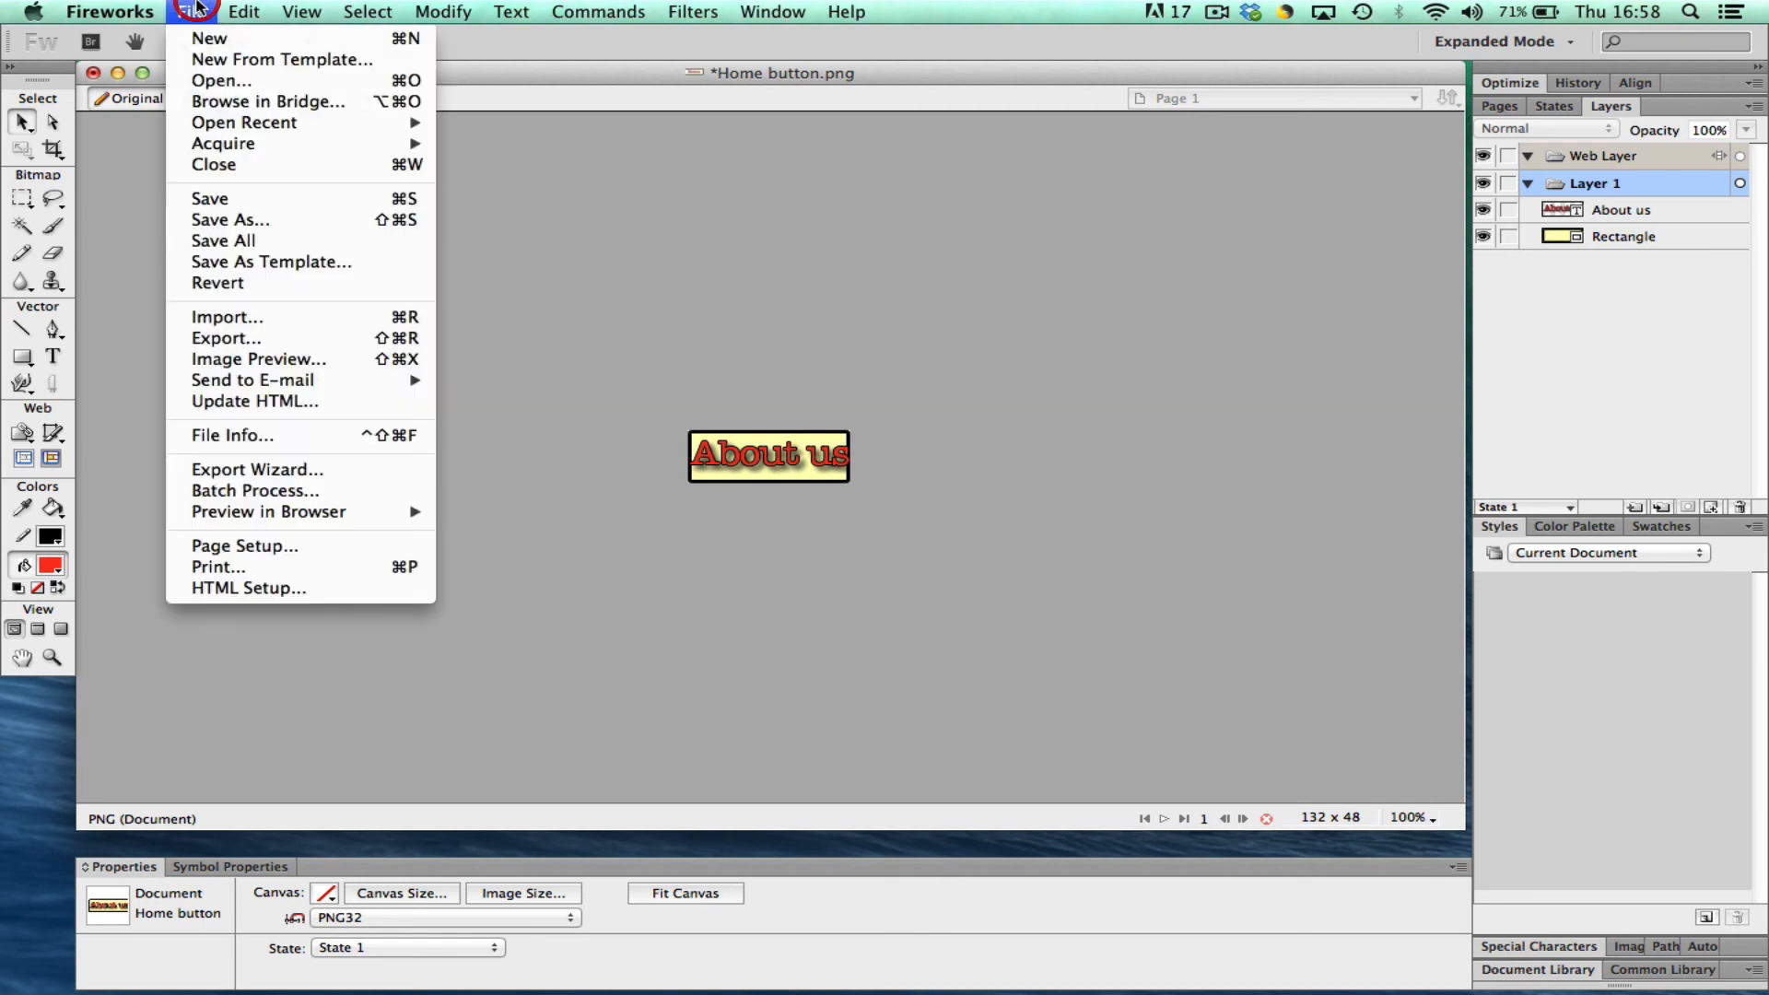
click(264, 230)
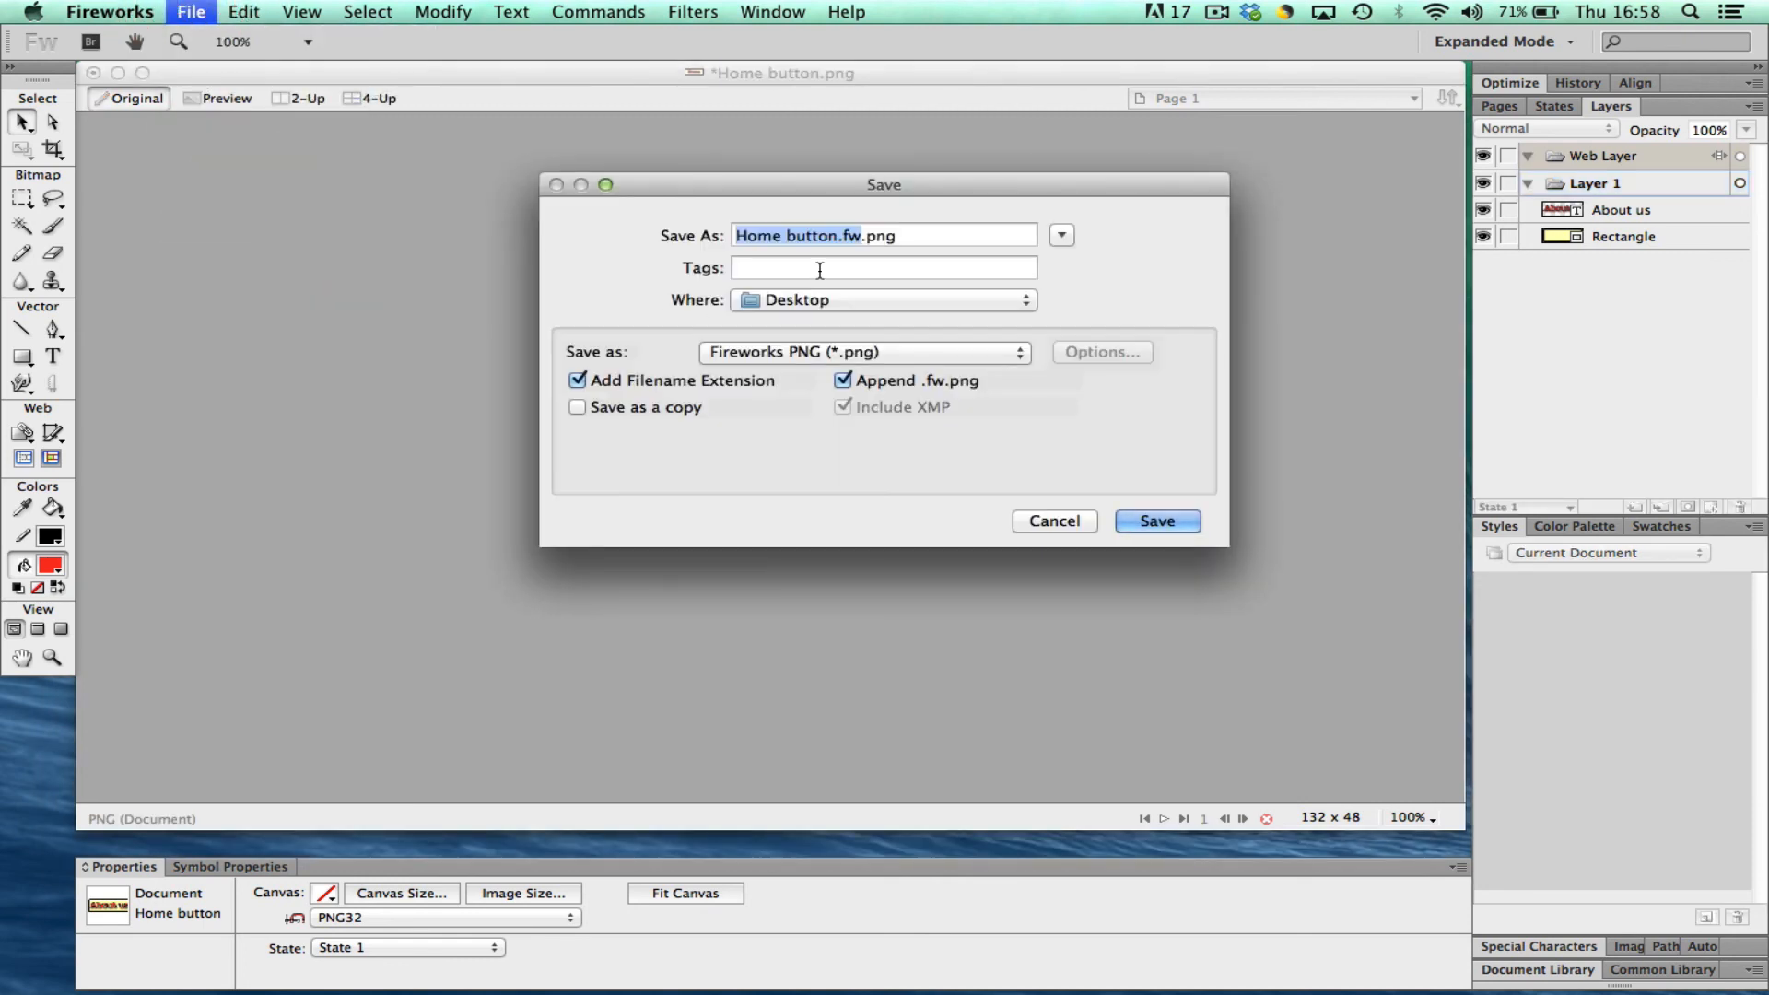
text(about i)
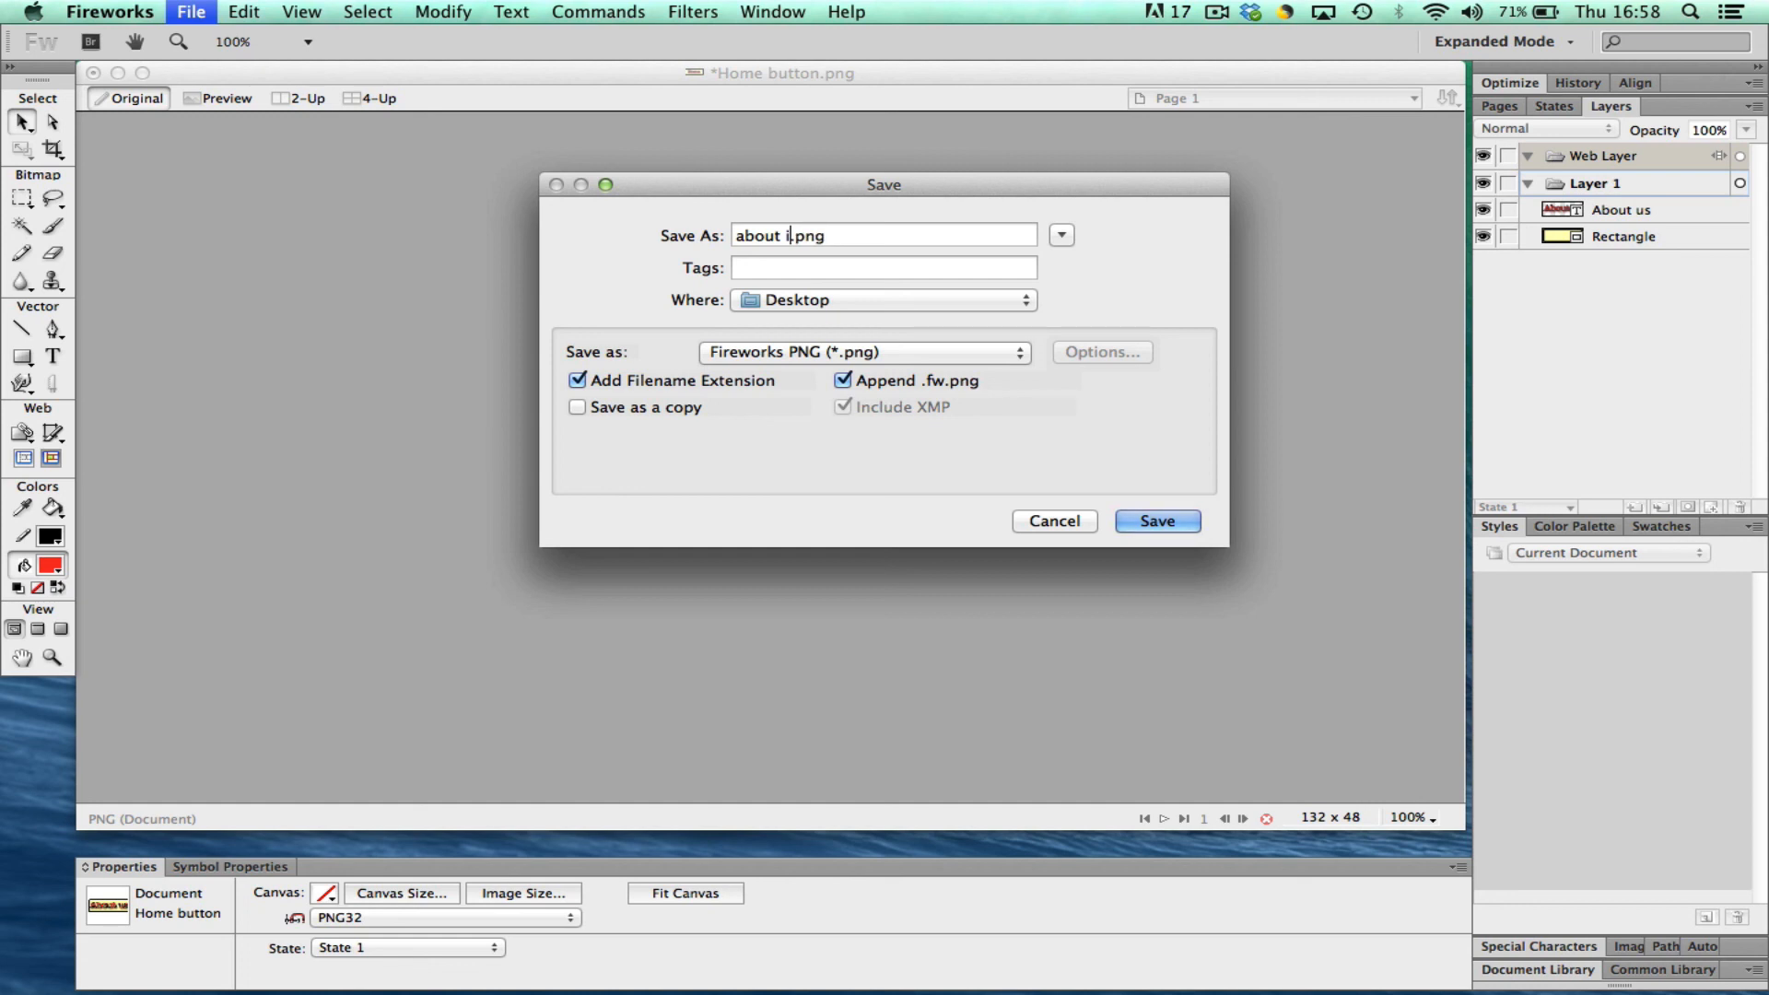
key(BackSpace)
text(us biutton)
click(1168, 523)
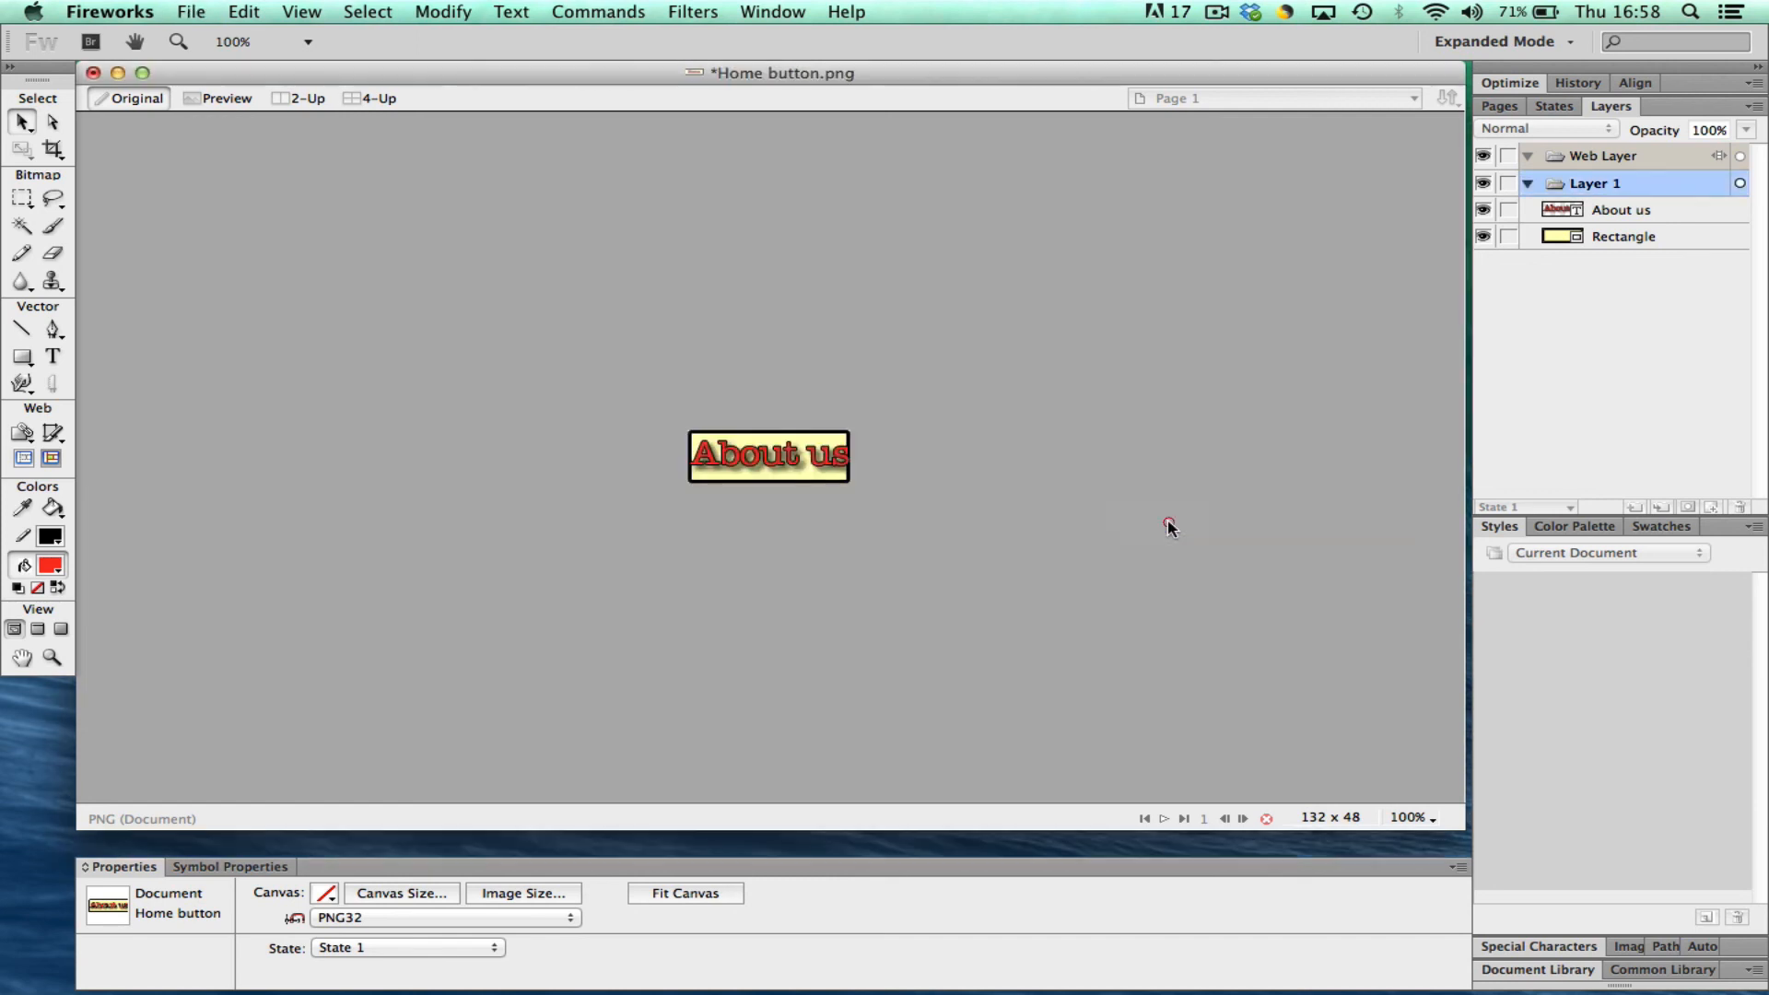